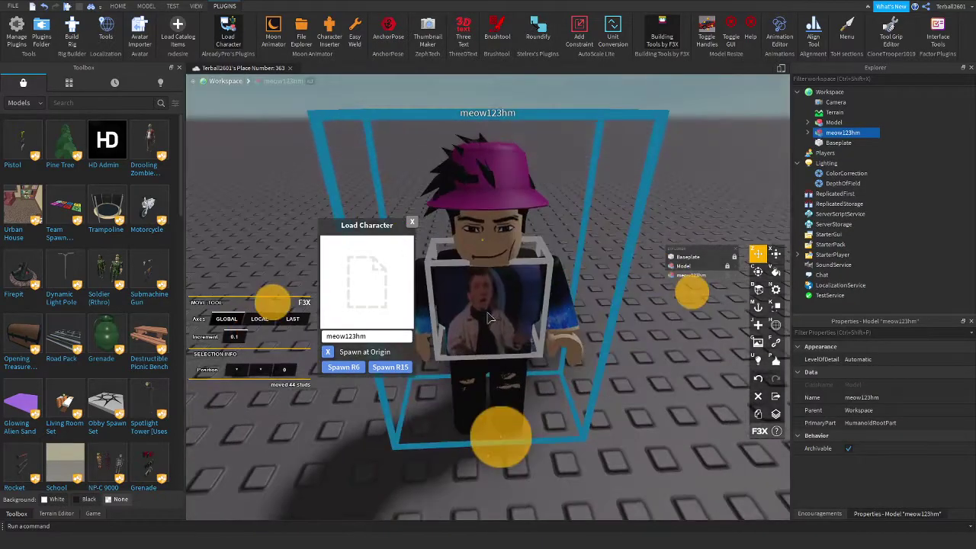
# Move the meow123hm character against the dark pillar and set its Humanoid's DisplayDistanceType to None.
pyautogui.moveTo(490, 319); pyautogui.dragTo(492, 480)
pyautogui.click(808, 133)
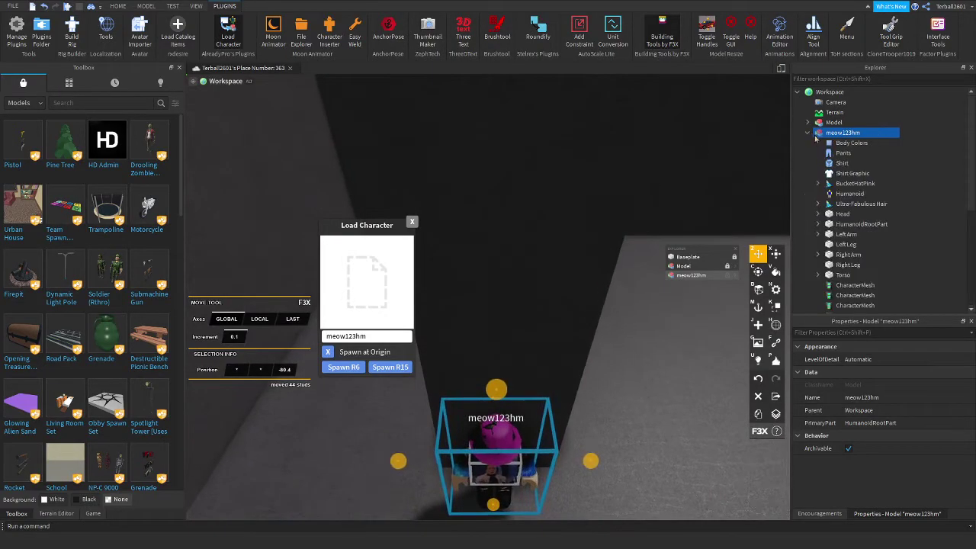
pyautogui.click(847, 193)
pyautogui.click(885, 385)
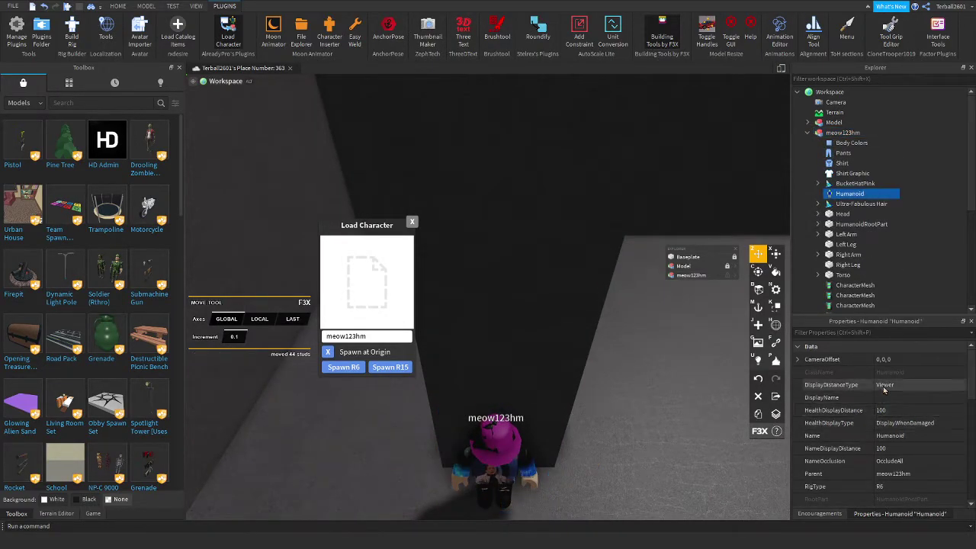
pyautogui.click(885, 395)
pyautogui.press('Delete')
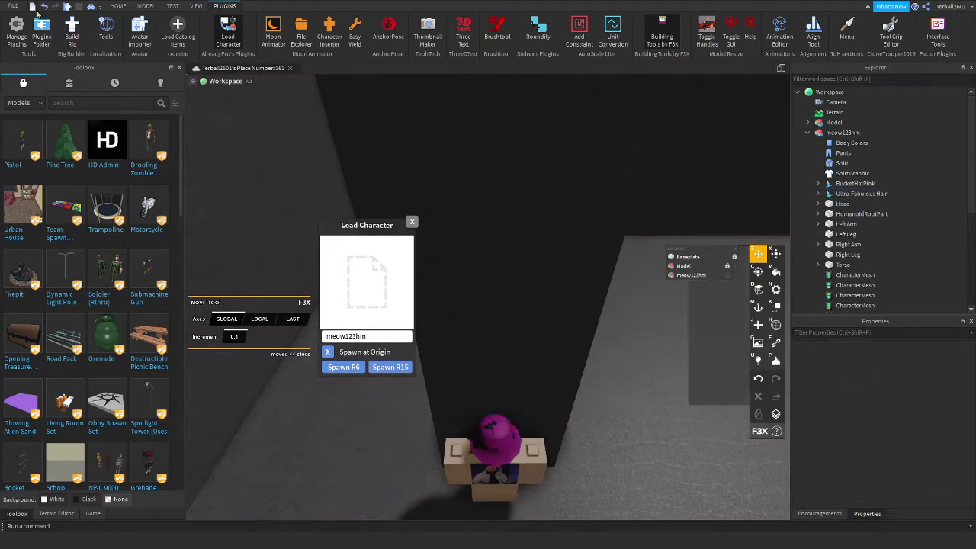
pyautogui.click(43, 6)
pyautogui.moveTo(523, 298); pyautogui.dragTo(531, 513, button='right')
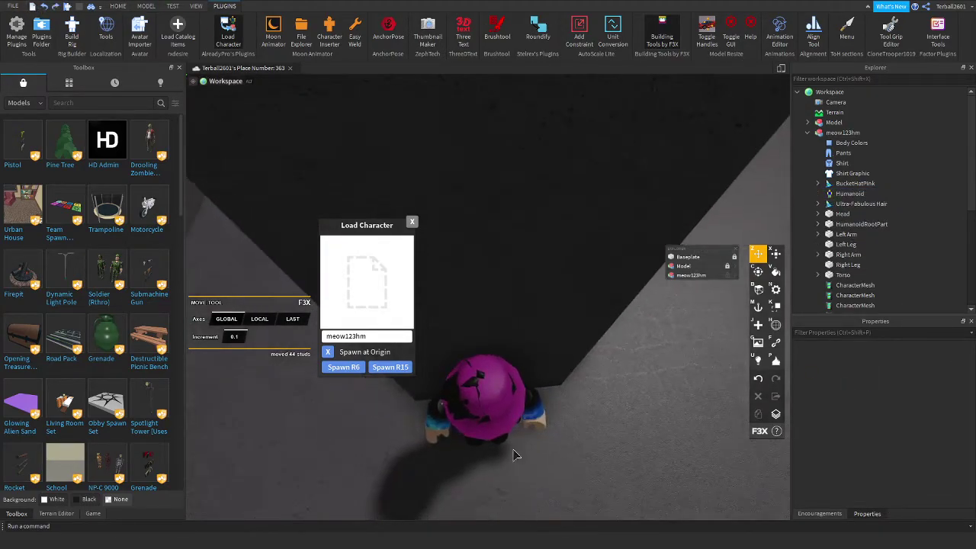
pyautogui.scroll(2, 515, 441)
pyautogui.scroll(2, 515, 440)
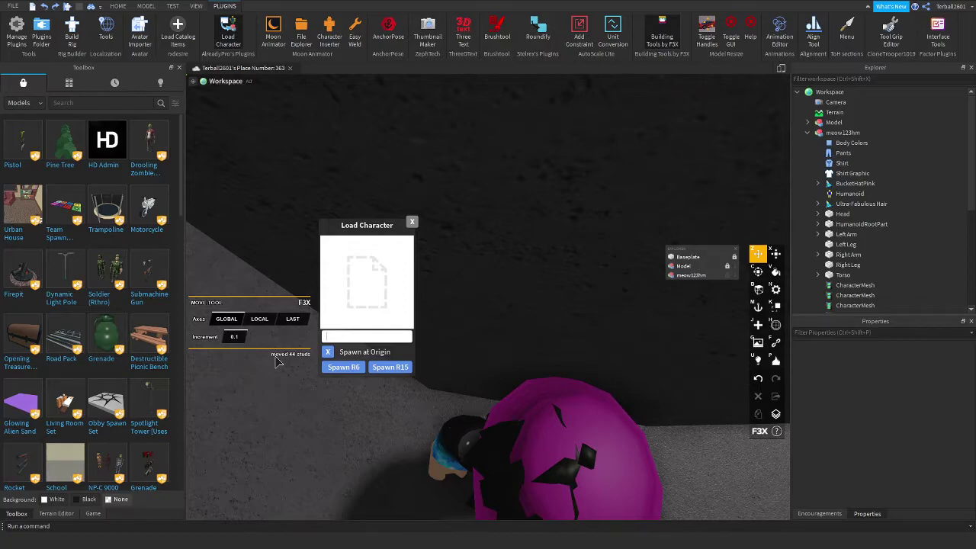
pyautogui.write('emeyrue')
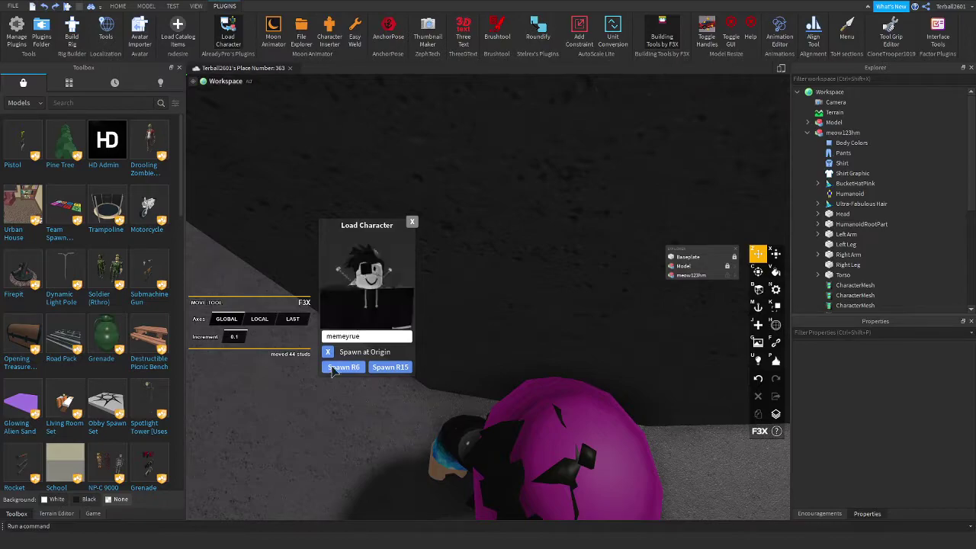
pyautogui.moveTo(717, 327); pyautogui.dragTo(488, 183, button='right')
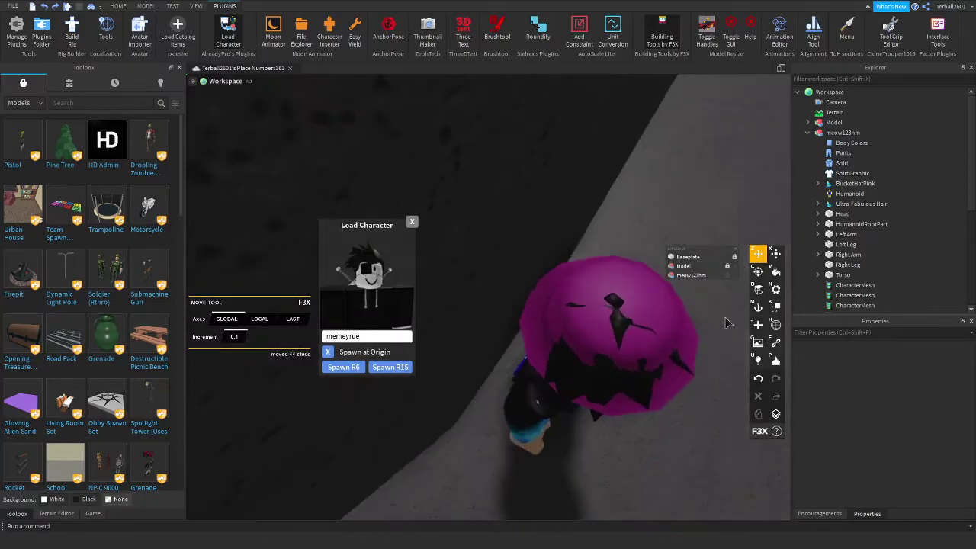
pyautogui.press('f')
# Move the MemeyRue character into the building and stand it against the free dark pillar, nudging it about 0.4 studs.
pyautogui.scroll(-5, 482, 255)
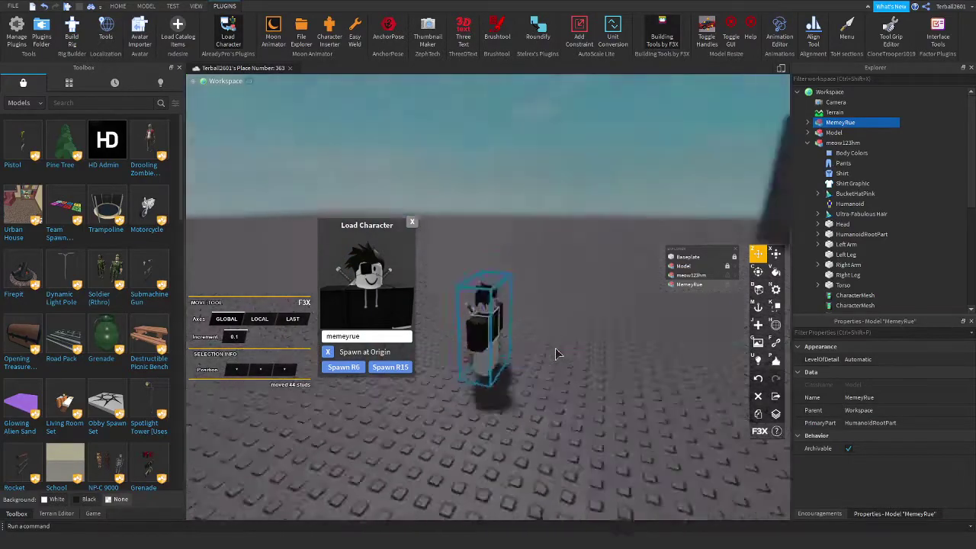
pyautogui.moveTo(556, 349); pyautogui.dragTo(556, 353, button='right')
pyautogui.press('f')
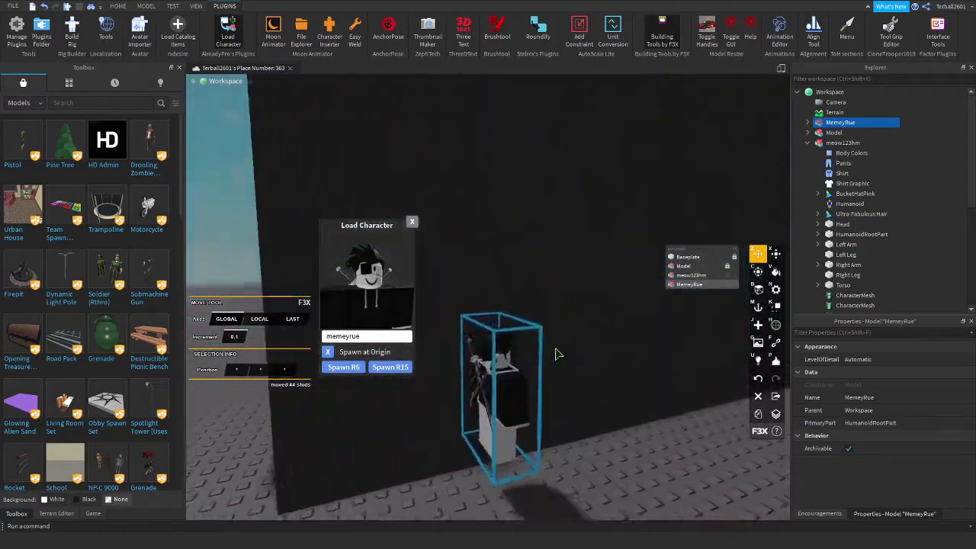
pyautogui.press('a')
pyautogui.press('w')
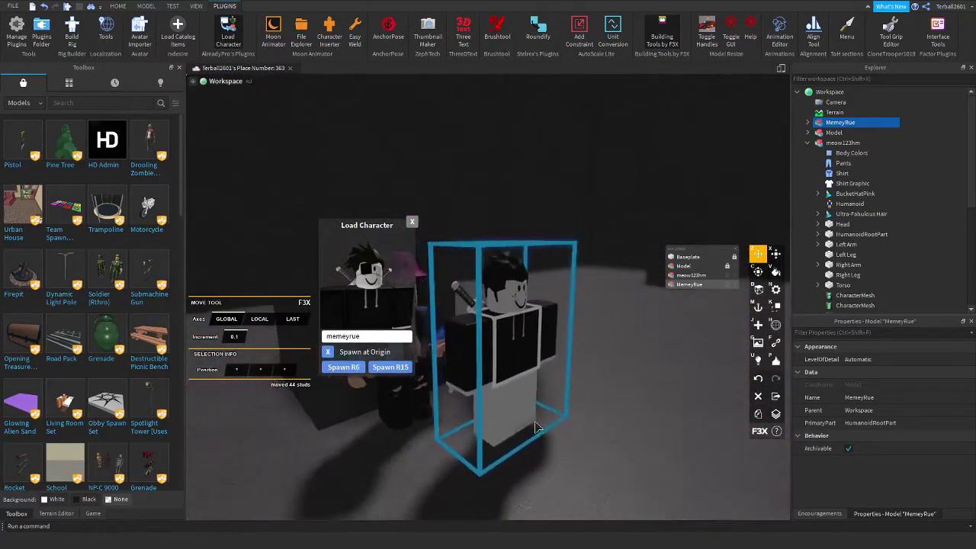
pyautogui.press('s')
pyautogui.press('d')
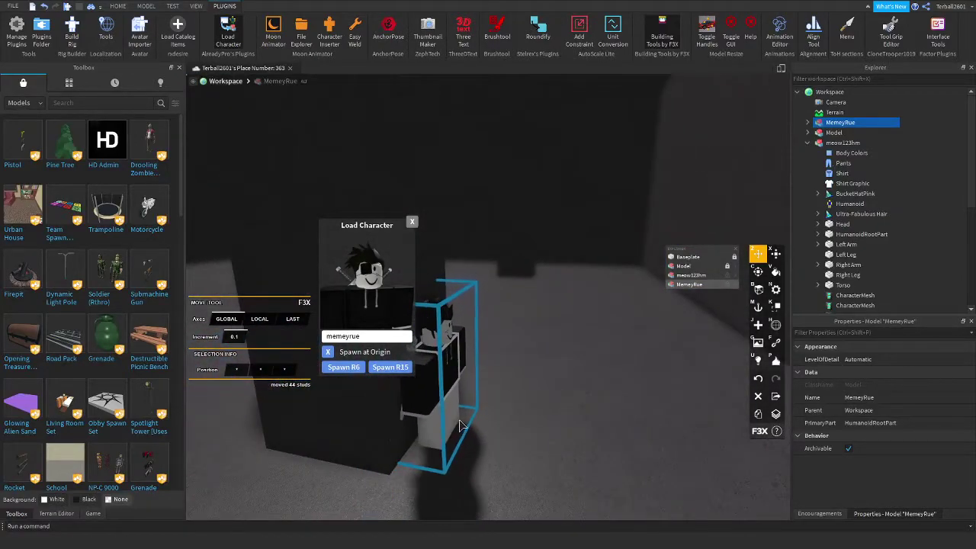
pyautogui.press('w')
pyautogui.press('a')
pyautogui.press('d')
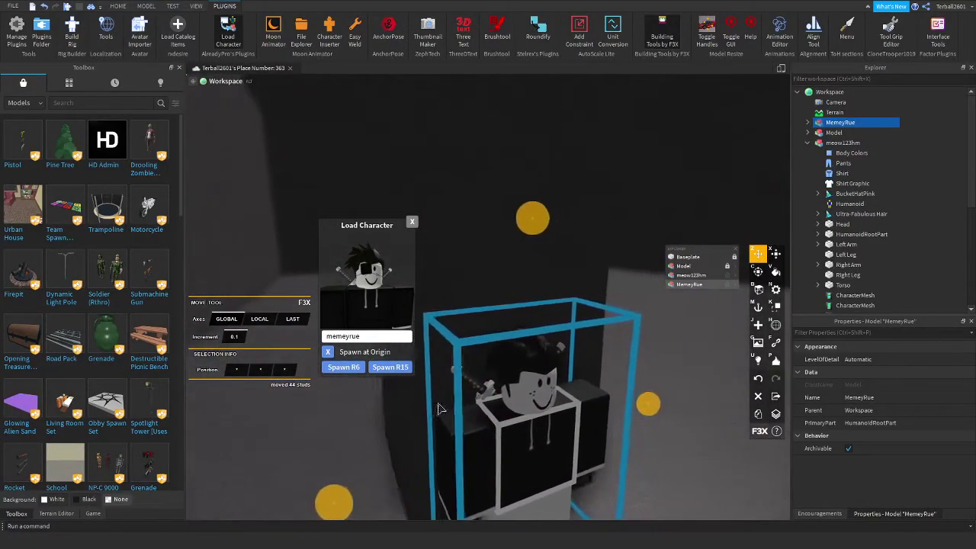
pyautogui.press('d')
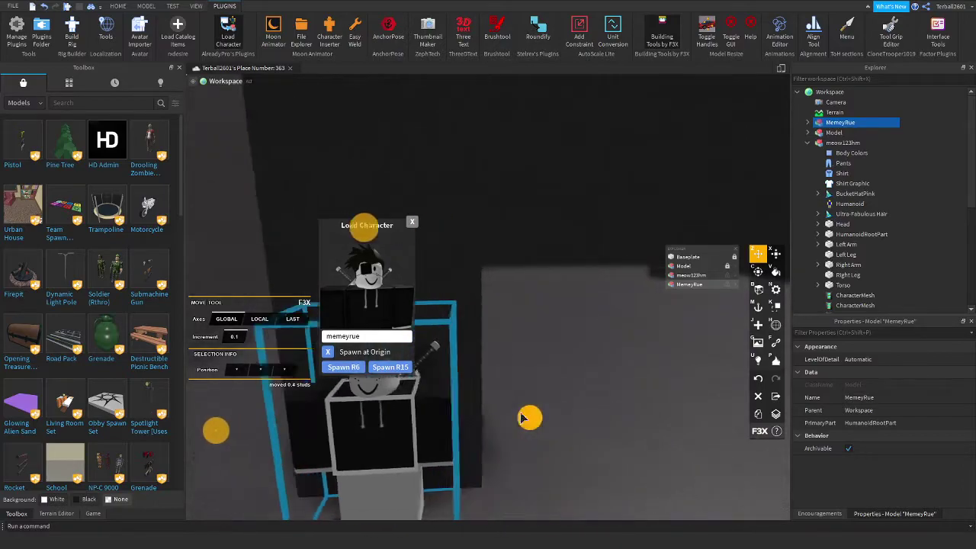
pyautogui.press('a')
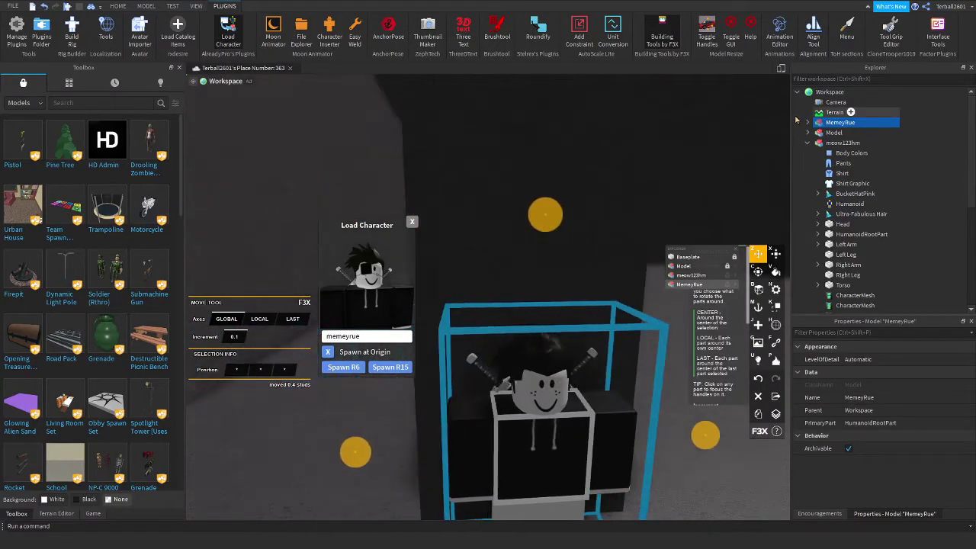
# Set the DisplayDistanceType of MemeyRue's Humanoid to None and reselect the character.
pyautogui.click(809, 122)
pyautogui.click(850, 153)
pyautogui.click(885, 385)
pyautogui.click(877, 395)
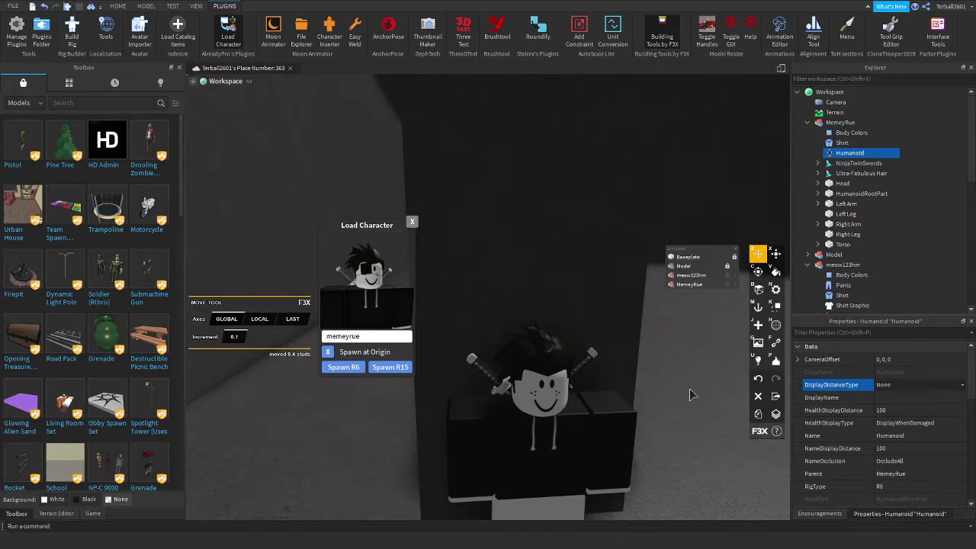
pyautogui.click(510, 413)
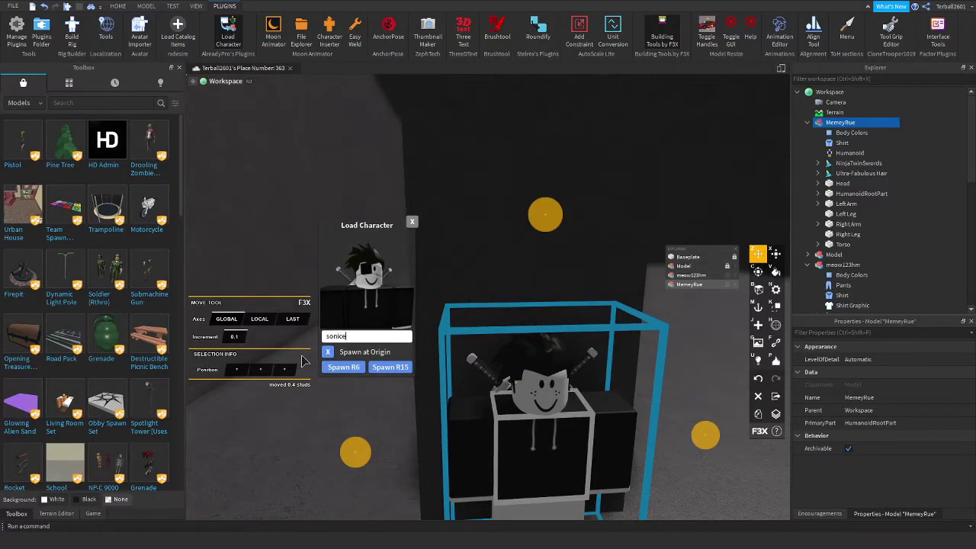
# Replace the username with sonicspongebobandpad and spawn that avatar as an R6 character.
pyautogui.press('Return')
pyautogui.press('BackSpace')
pyautogui.press('BackSpace')
pyautogui.press('BackSpace')
pyautogui.press('BackSpace')
pyautogui.press('BackSpace')
pyautogui.press('BackSpace')
pyautogui.press('BackSpace')
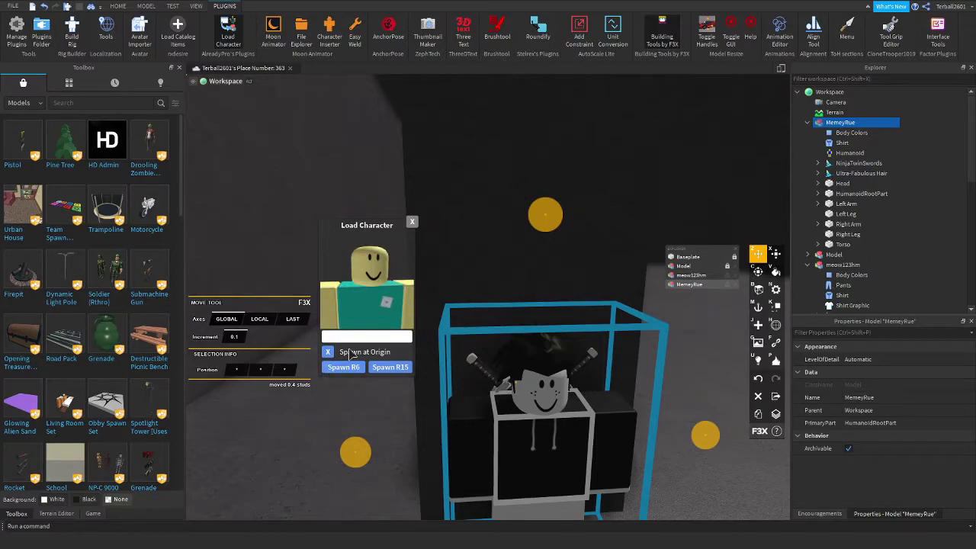
pyautogui.write('sonc')
pyautogui.press('BackSpace')
pyautogui.write('i')
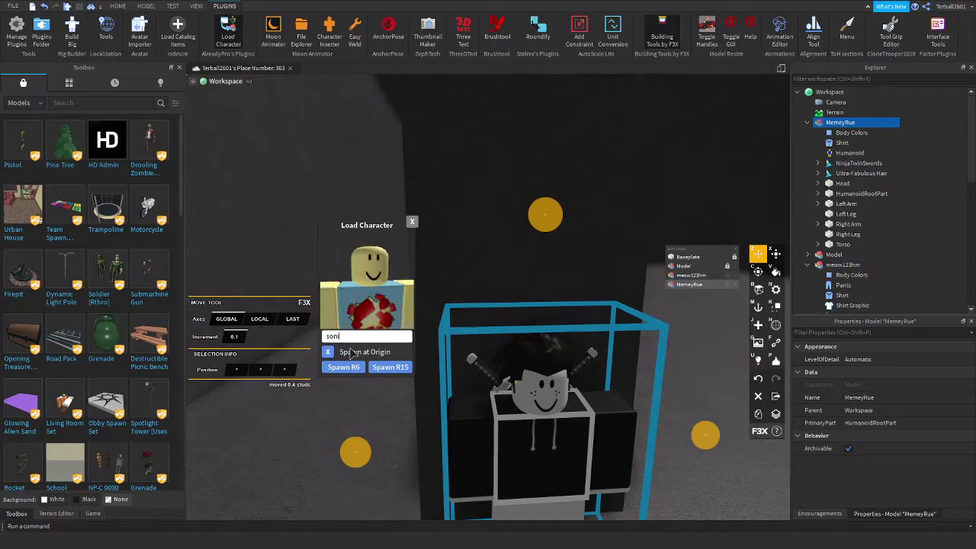
pyautogui.write('cspongebo')
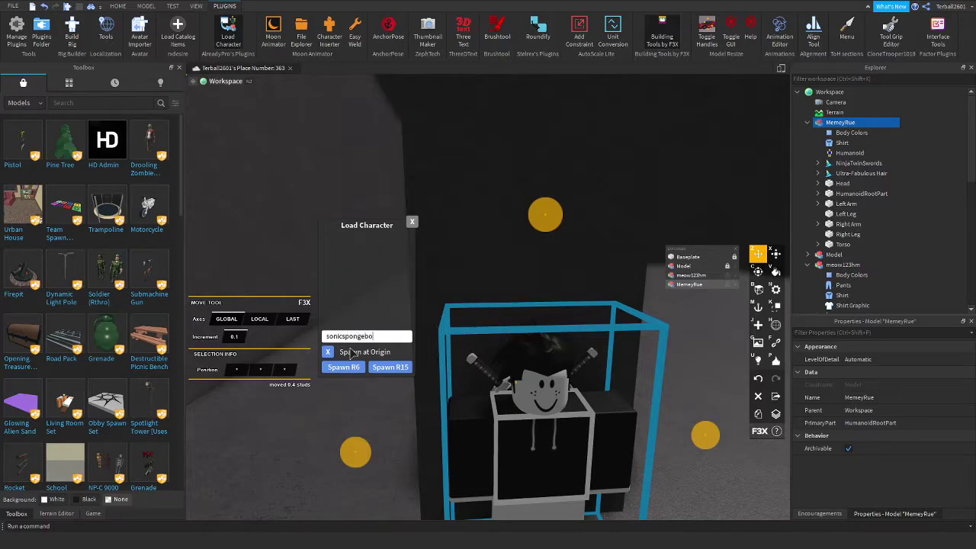
pyautogui.write('bandpad')
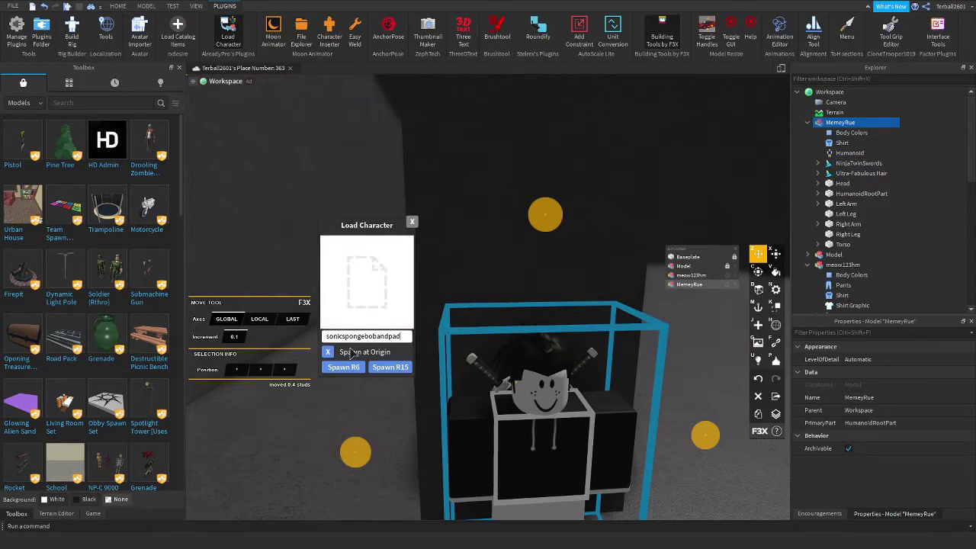
# Move the sonicspongebobandpad character into the building and place it beside MemeyRue at the dark pillar.
pyautogui.moveTo(481, 407); pyautogui.dragTo(558, 404, button='right')
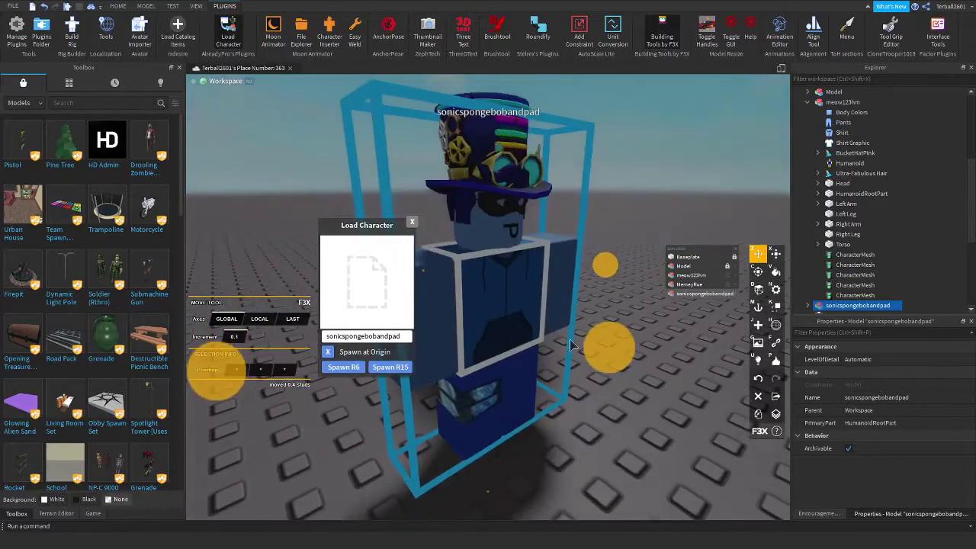
pyautogui.scroll(-5, 511, 432)
pyautogui.scroll(8, 511, 436)
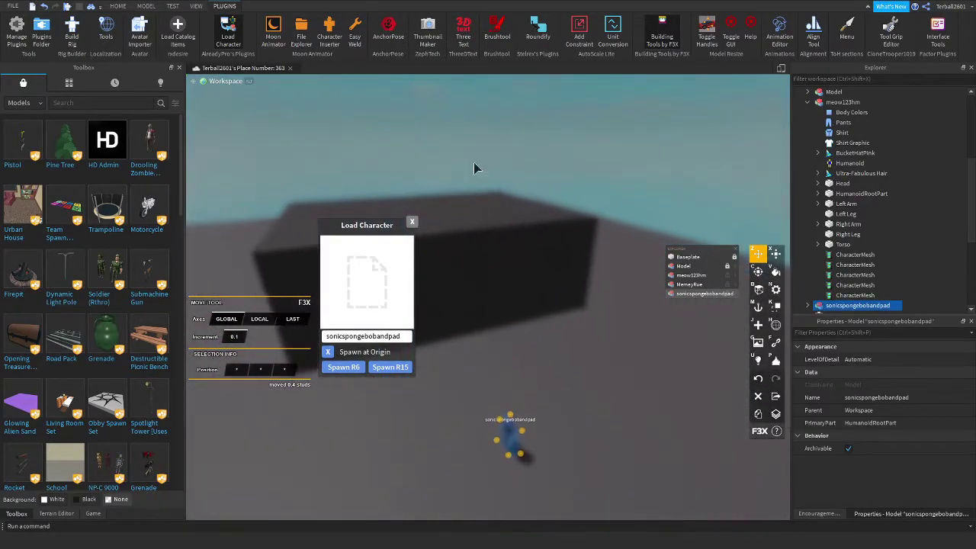
pyautogui.scroll(-5, 497, 342)
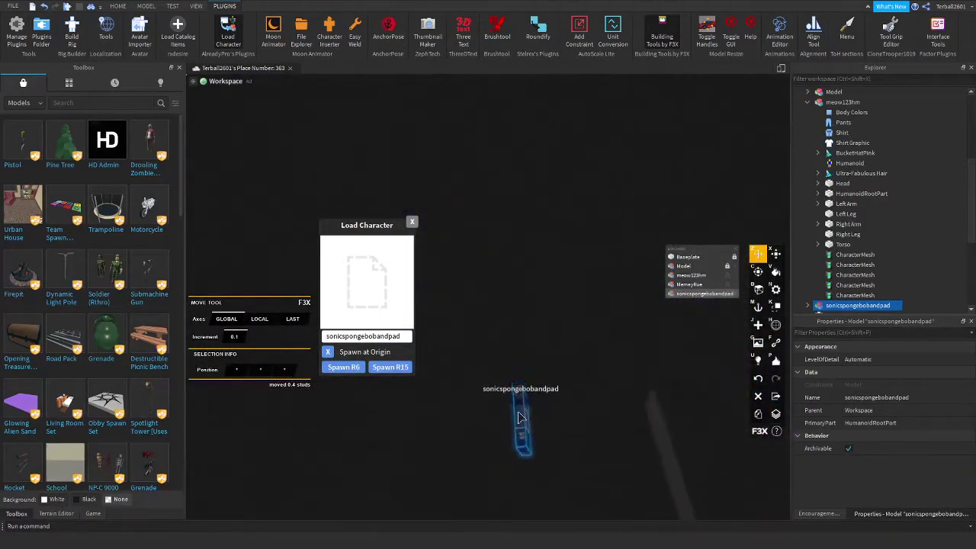
pyautogui.scroll(8, 507, 411)
pyautogui.scroll(-5, 510, 432)
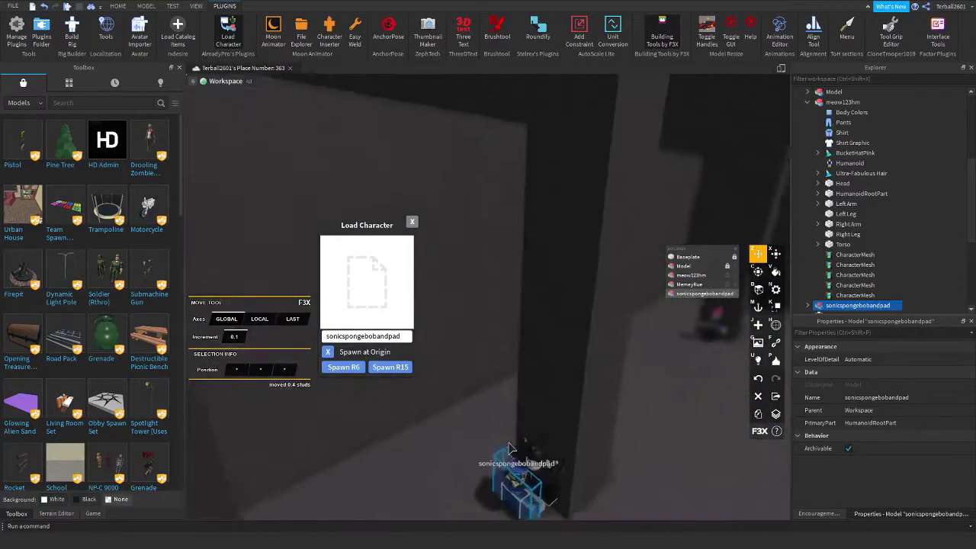
pyautogui.scroll(4, 564, 441)
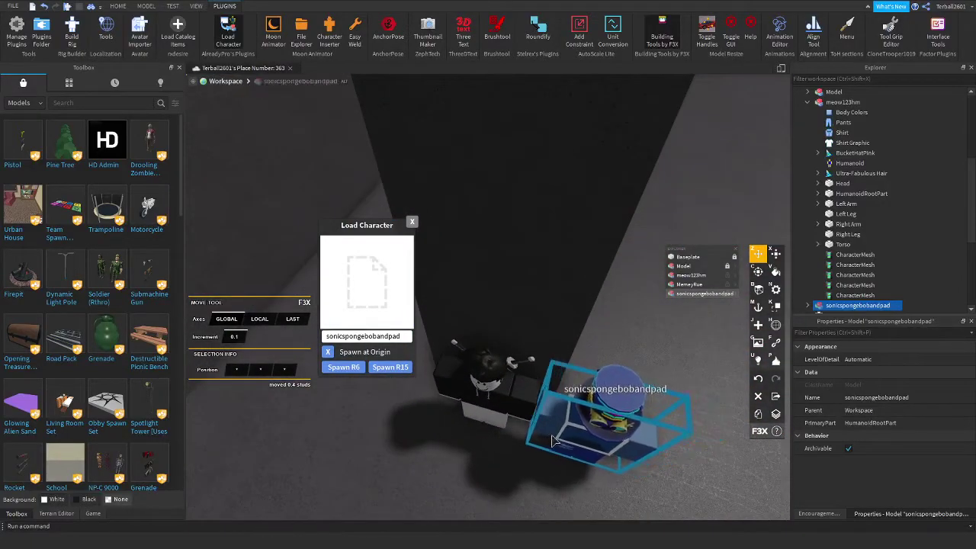
pyautogui.moveTo(576, 443); pyautogui.dragTo(534, 427, button='right')
# Set the DisplayDistanceType of sonicspongebobandpad's Humanoid to None and reselect the character.
pyautogui.click(808, 305)
pyautogui.scroll(-3, 831, 229)
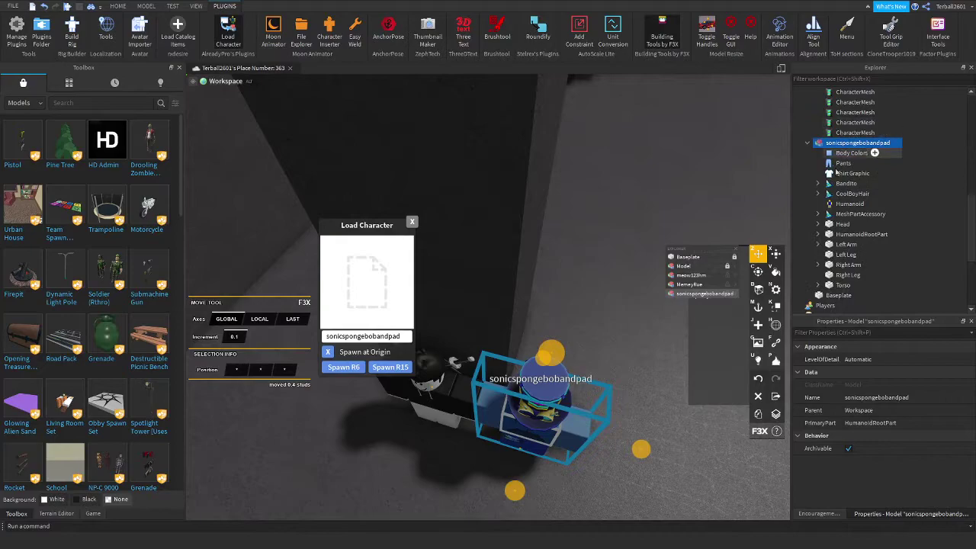
pyautogui.click(849, 203)
pyautogui.click(886, 385)
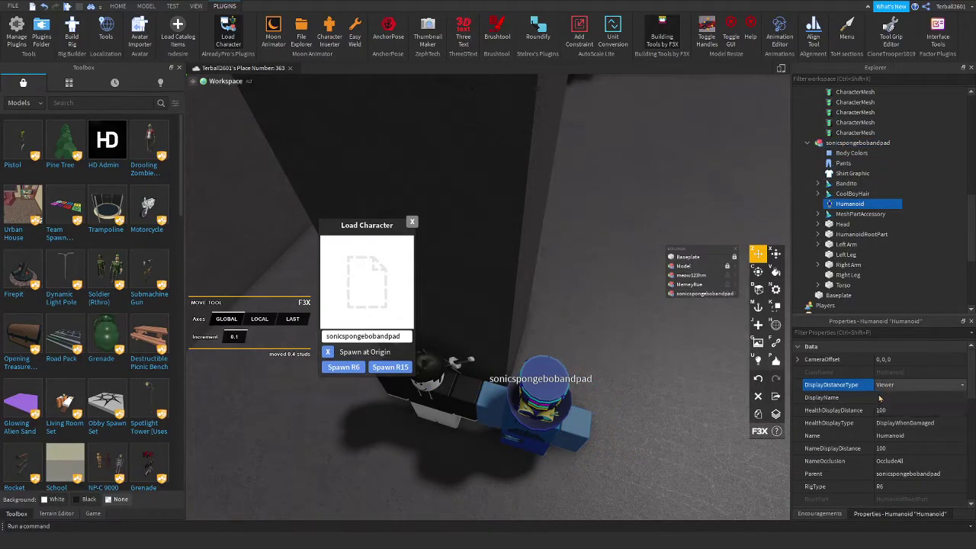
pyautogui.click(497, 409)
# Add MemeyRue to the selection and shift both characters sideways along the front of the pillar.
pyautogui.moveTo(497, 410); pyautogui.dragTo(438, 392, button='right')
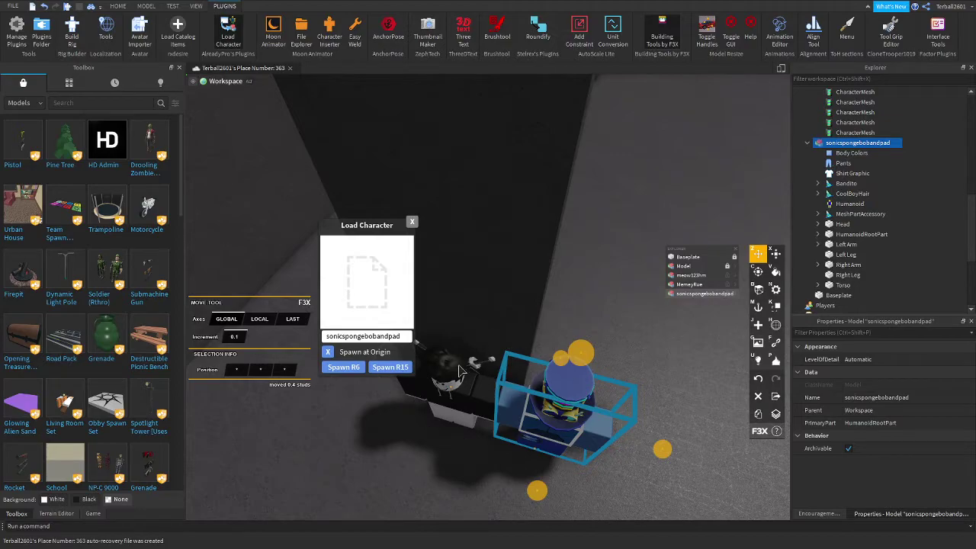
pyautogui.keyDown('ctrl'); pyautogui.click(431, 385); pyautogui.keyUp('ctrl')
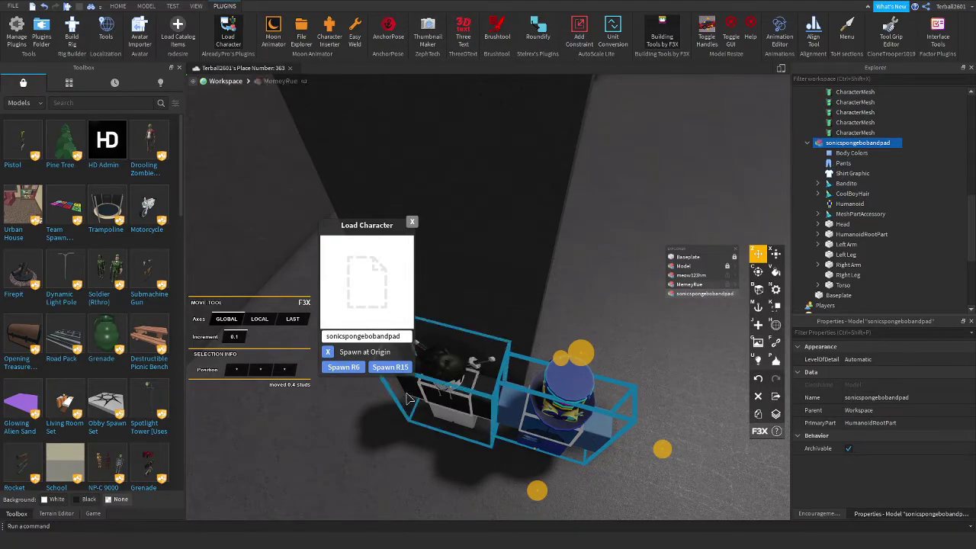
pyautogui.press('a')
pyautogui.moveTo(467, 359); pyautogui.dragTo(408, 382)
pyautogui.moveTo(408, 382); pyautogui.dragTo(627, 304, button='right')
pyautogui.click(633, 329)
pyautogui.click(576, 334)
pyautogui.press('c')
pyautogui.moveTo(663, 301); pyautogui.dragTo(530, 335)
pyautogui.press('z')
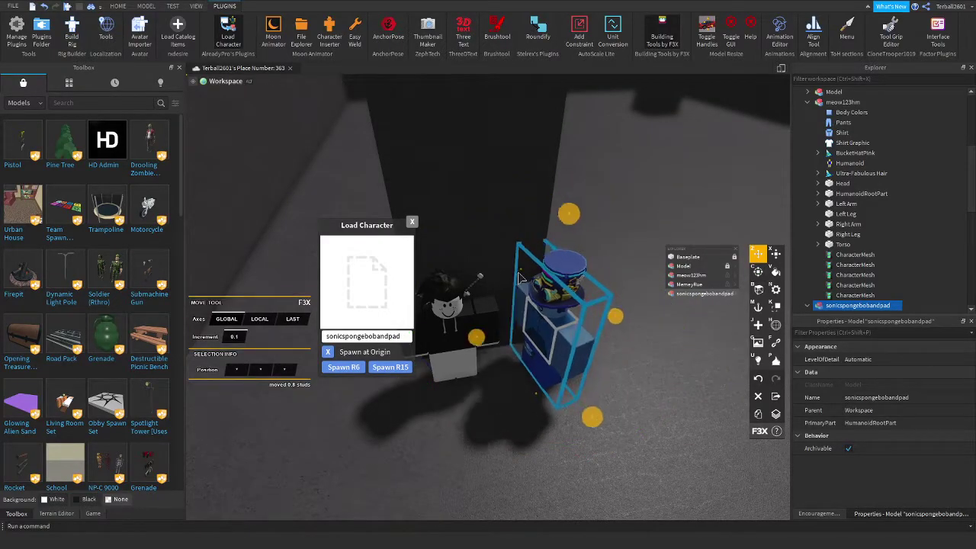
pyautogui.hotkey('ctrl', 'z')
# Rotate the MemeyRue character toward sonicspongebobandpad and adjust its position beside the pillar.
pyautogui.click(496, 326)
pyautogui.press('c')
pyautogui.moveTo(495, 326); pyautogui.dragTo(383, 356, button='right')
pyautogui.moveTo(448, 363); pyautogui.dragTo(558, 475)
pyautogui.press('z')
pyautogui.scroll(5, 566, 472)
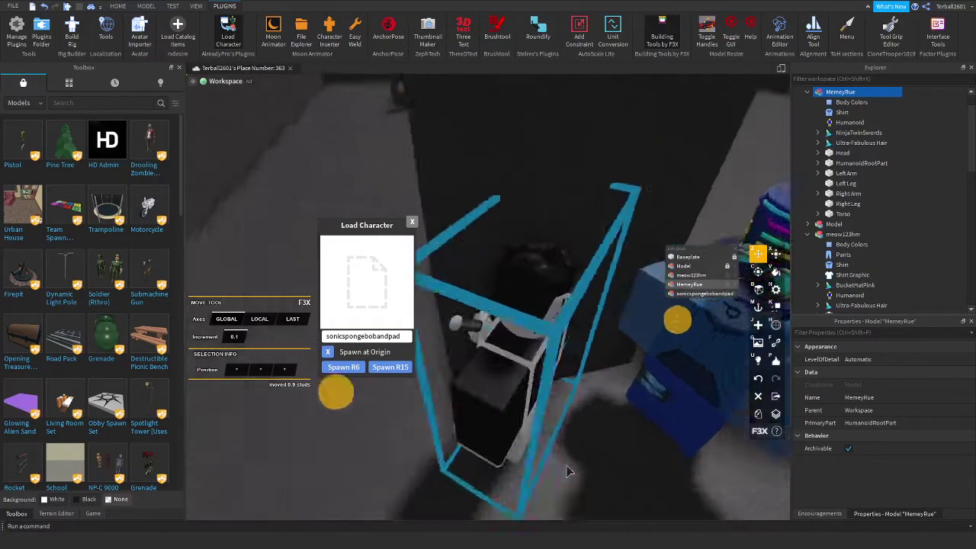
pyautogui.scroll(-5, 566, 471)
pyautogui.hotkey('ctrl', 'z')
pyautogui.press('c')
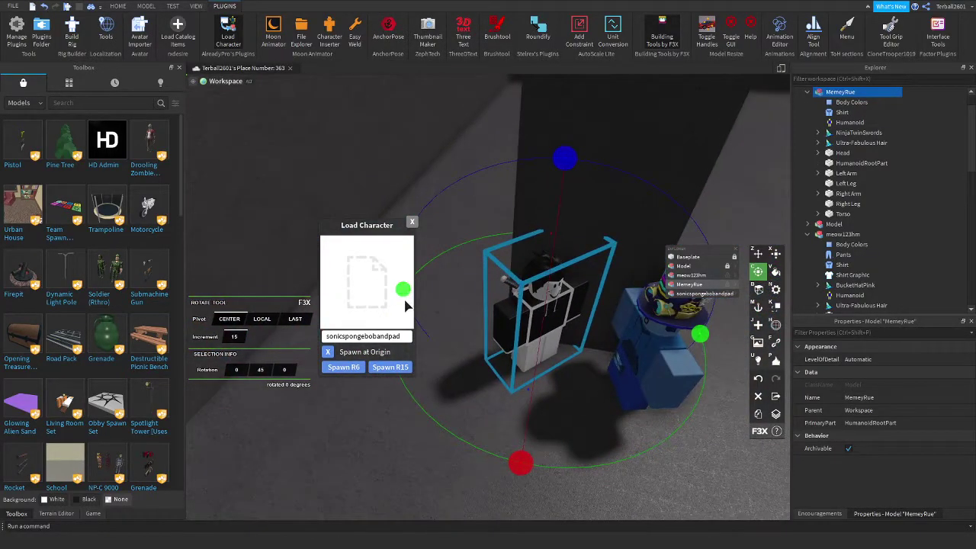
pyautogui.press('z')
pyautogui.hotkey('ctrl', 'shift', 'z')
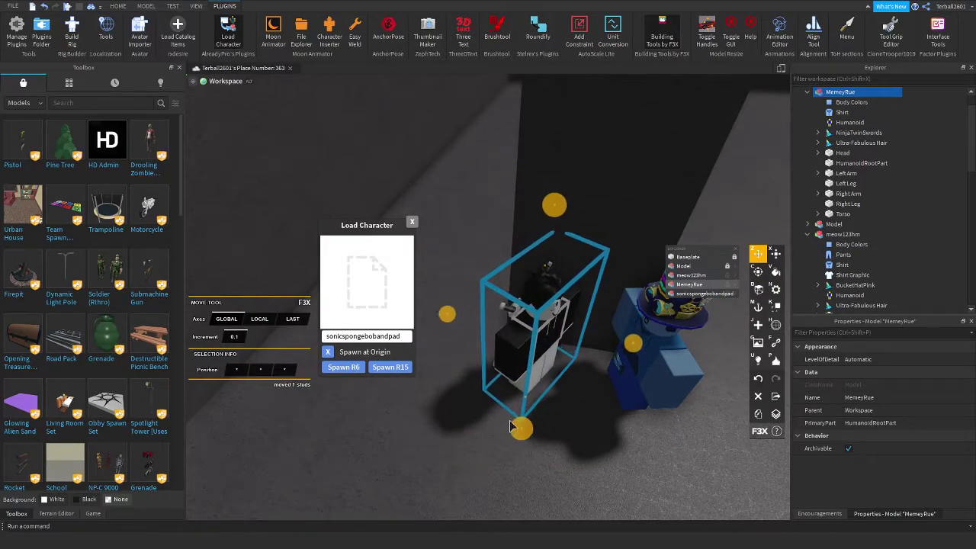
pyautogui.moveTo(511, 425); pyautogui.dragTo(581, 326, button='right')
pyautogui.press('c')
pyautogui.press('z')
# Select both facing characters and shift them together about 0.6 studs in front of the pillar.
pyautogui.keyDown('shift'); pyautogui.click(554, 366); pyautogui.keyUp('shift')
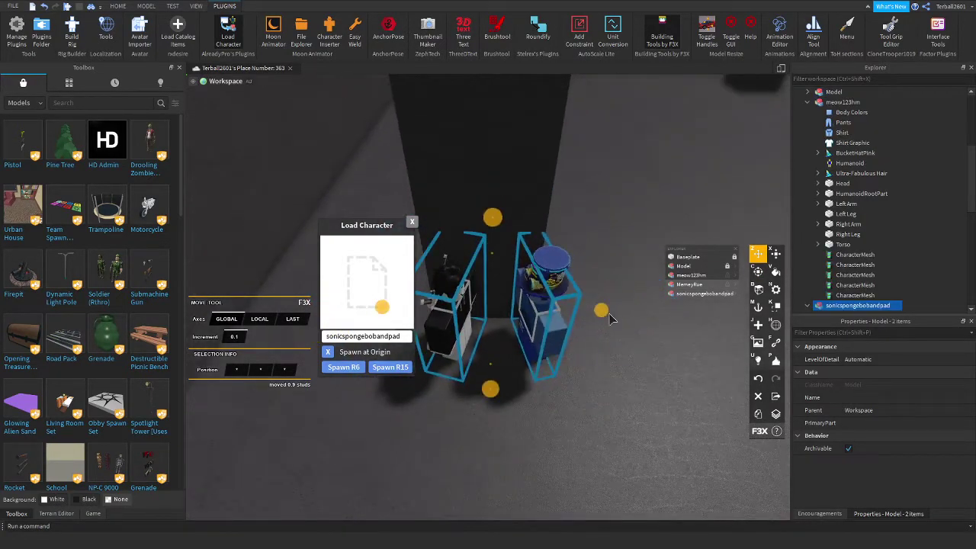
pyautogui.click(595, 327)
pyautogui.scroll(10, 538, 301)
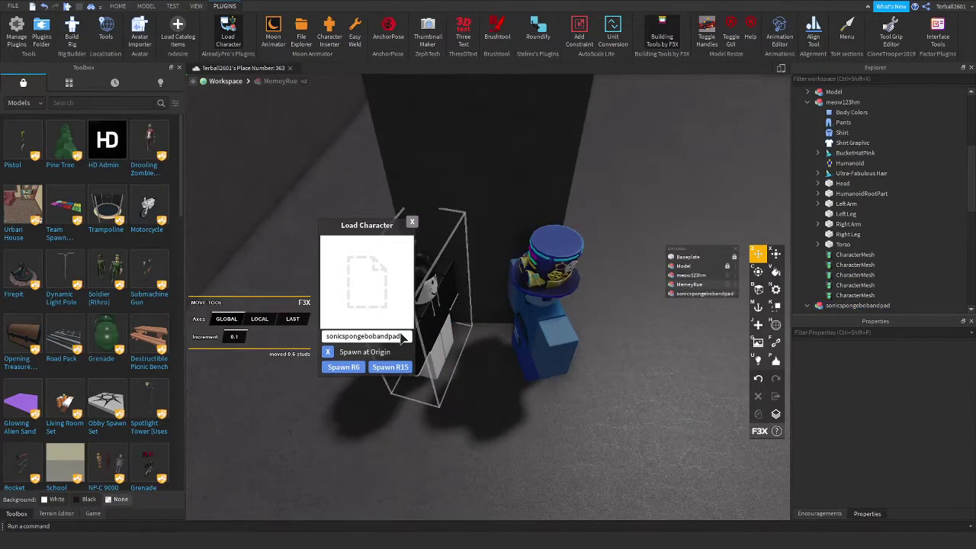
# Close the character loader and examine the facing pair and the meow123hm character beside their pillars.
pyautogui.scroll(-5, 539, 302)
pyautogui.moveTo(539, 303); pyautogui.dragTo(540, 303, button='right')
pyautogui.scroll(10, 597, 266)
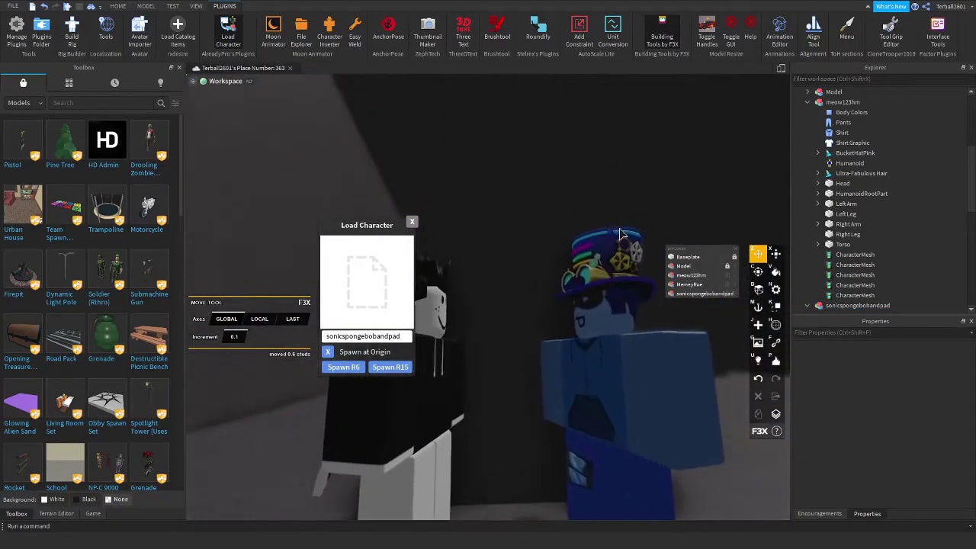
pyautogui.click(411, 222)
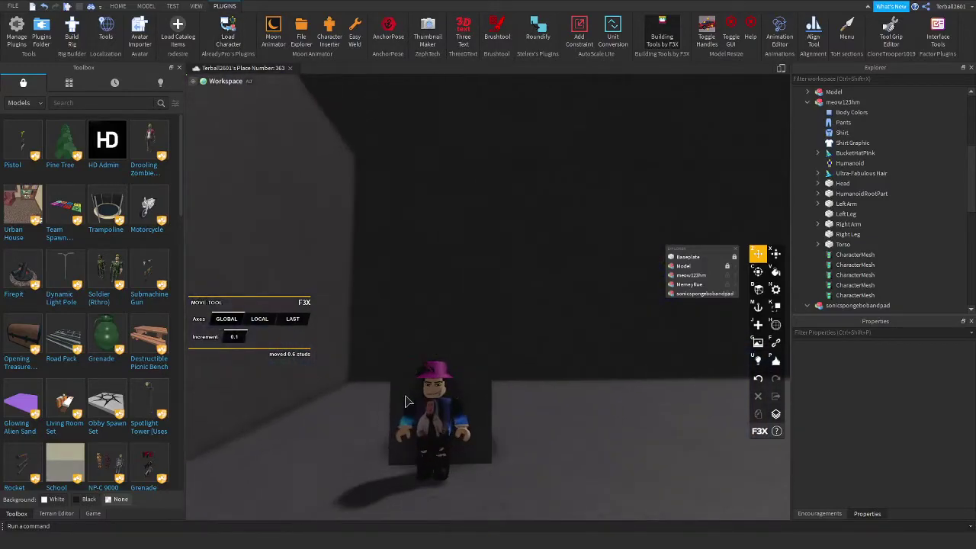
pyautogui.click(431, 391)
pyautogui.scroll(6, 402, 397)
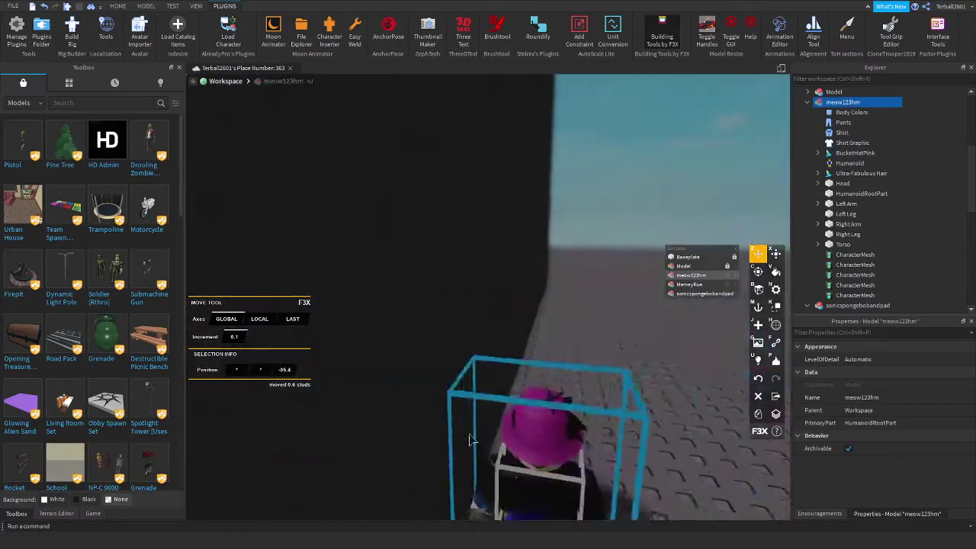
pyautogui.scroll(-6, 362, 406)
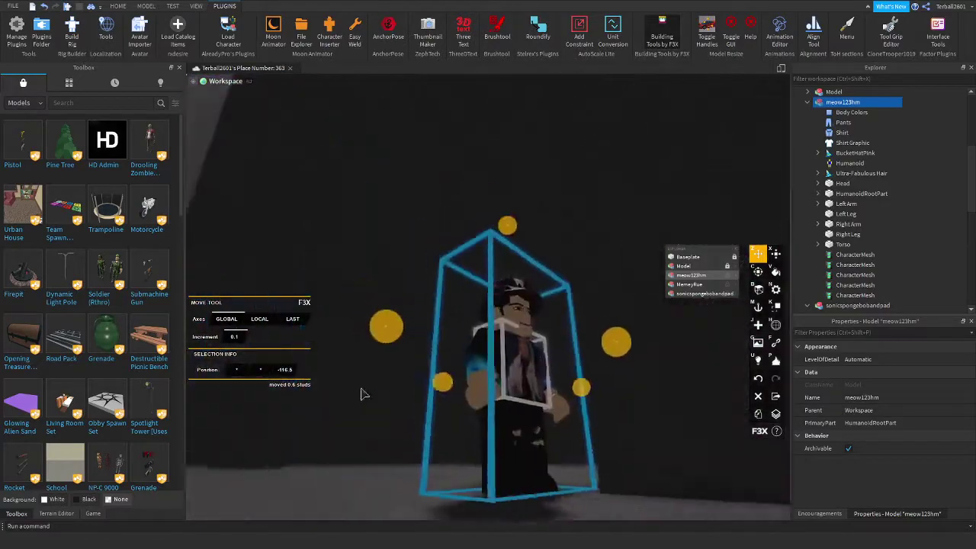
pyautogui.scroll(10, 363, 351)
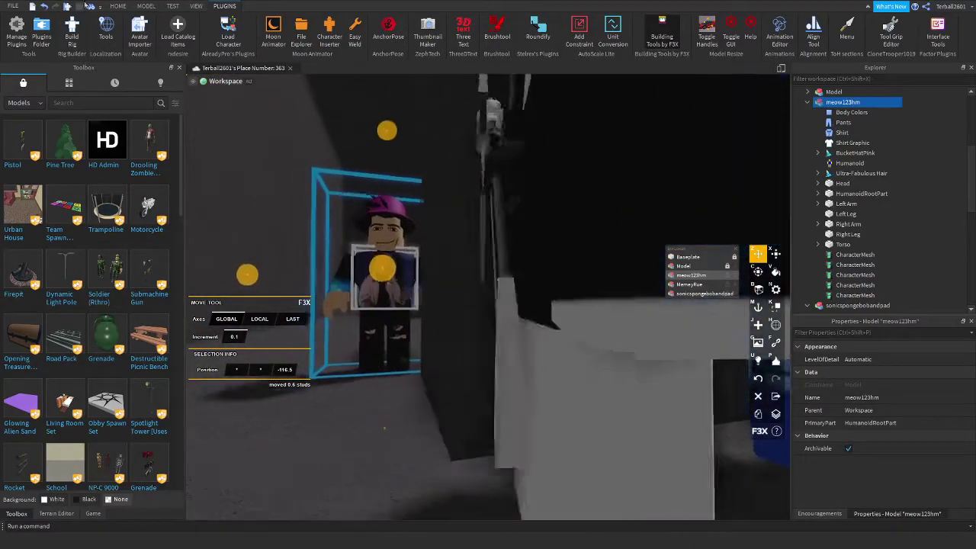
# Spawn the thr_q avatar as an R6 character.
pyautogui.click(228, 34)
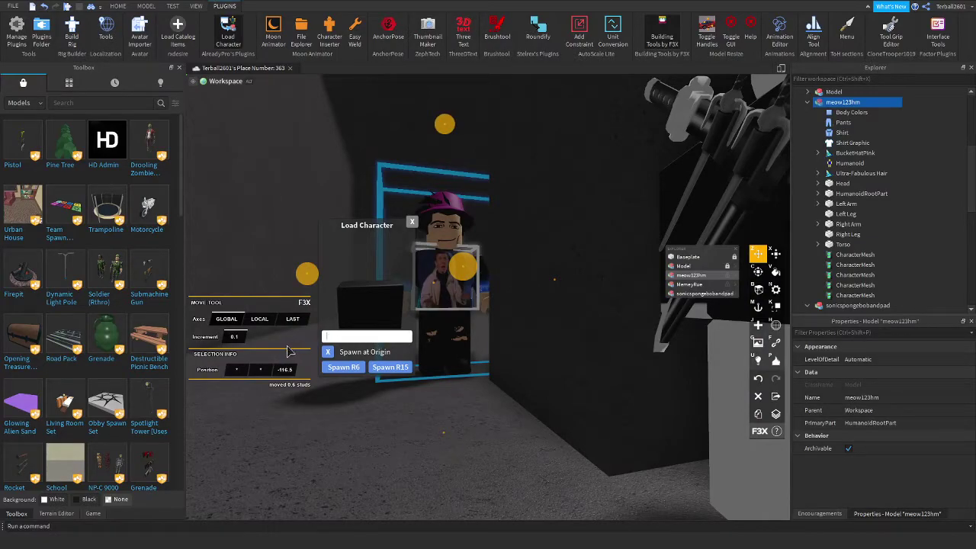
pyautogui.write('thr_q')
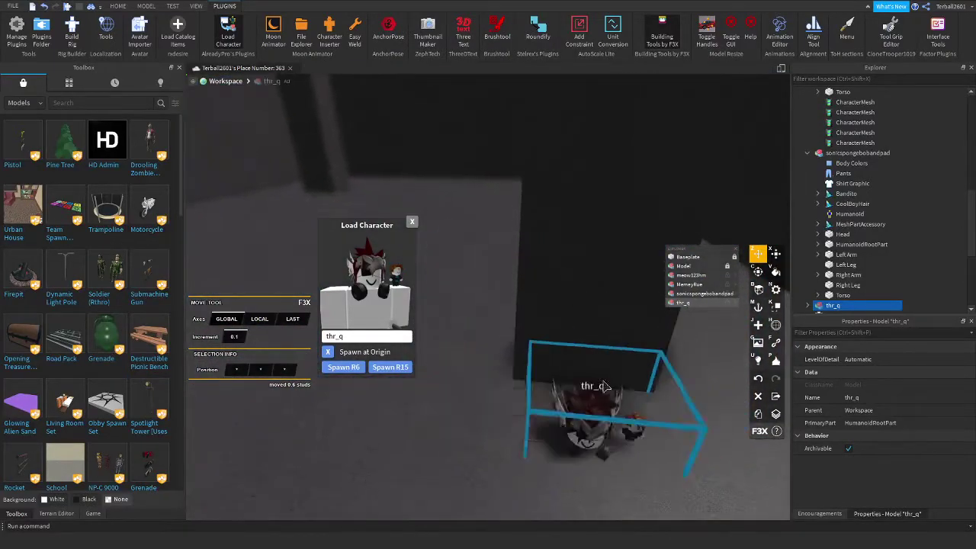
# Rotate the thr_q character in 15-degree increments and move it about 0.8 studs beside the dark pillar.
pyautogui.press('c')
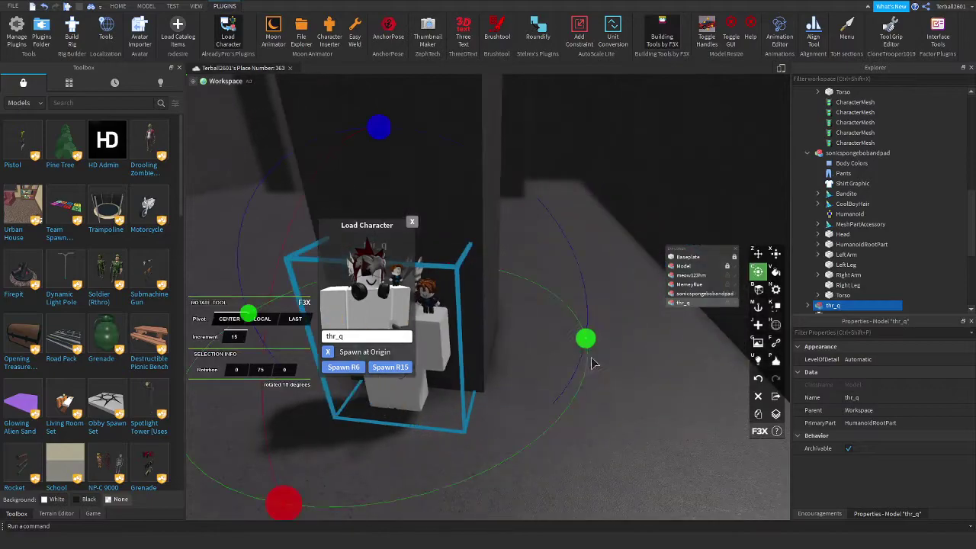
pyautogui.moveTo(567, 382); pyautogui.dragTo(520, 356, button='right')
pyautogui.moveTo(507, 286); pyautogui.dragTo(525, 302)
pyautogui.press('z')
pyautogui.press('c')
pyautogui.press('z')
pyautogui.scroll(6, 458, 404)
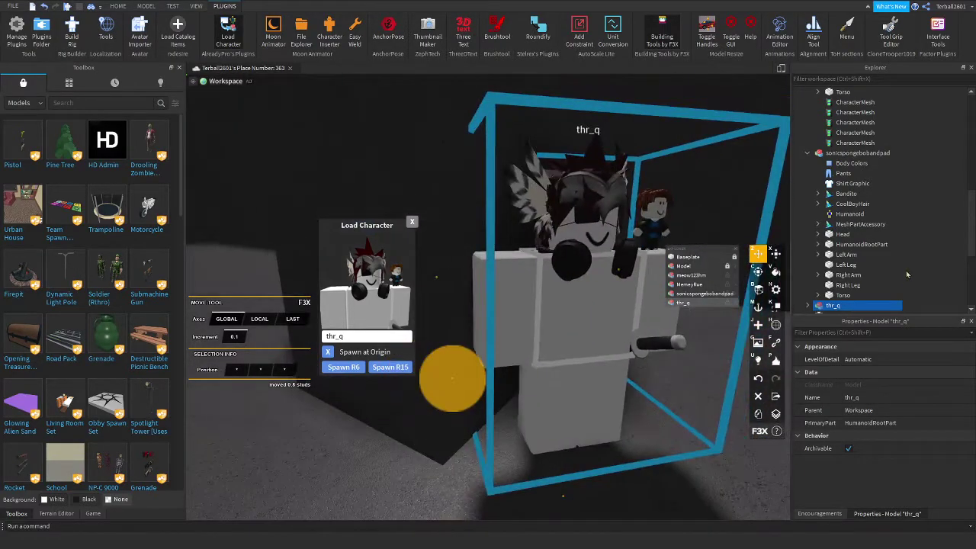
# Hide thr_q's overhead name by setting its Humanoid's DisplayDistanceType to None.
pyautogui.press('f')
pyautogui.click(807, 306)
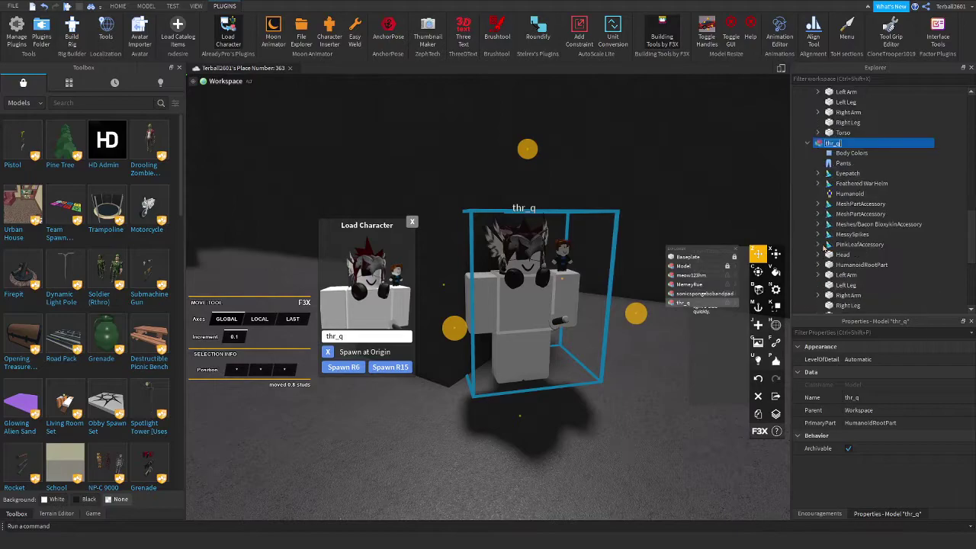
pyautogui.click(819, 196)
pyautogui.click(915, 384)
pyautogui.click(900, 397)
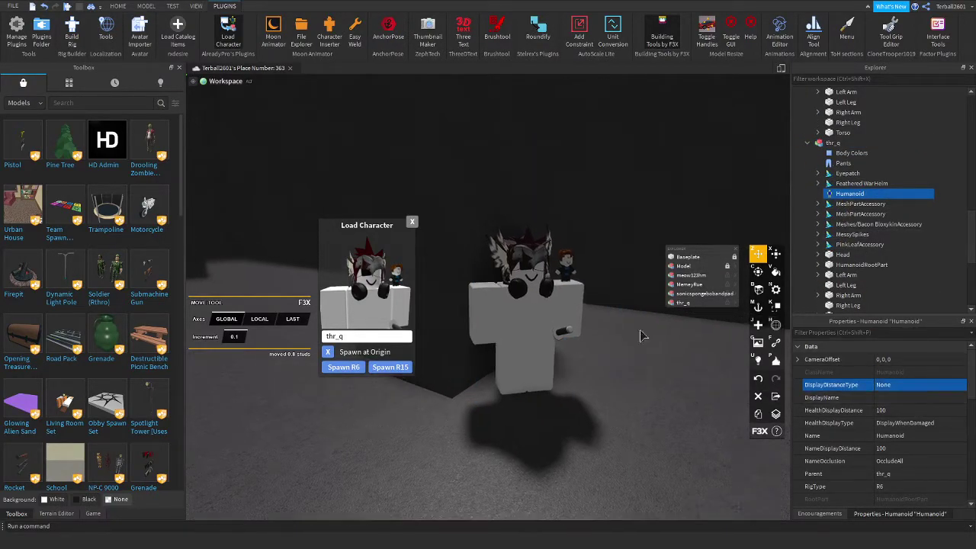
# Close the character loader and examine the thr_q character up close and its surroundings in the room.
pyautogui.scroll(3, 429, 257)
pyautogui.click(412, 221)
pyautogui.click(544, 302)
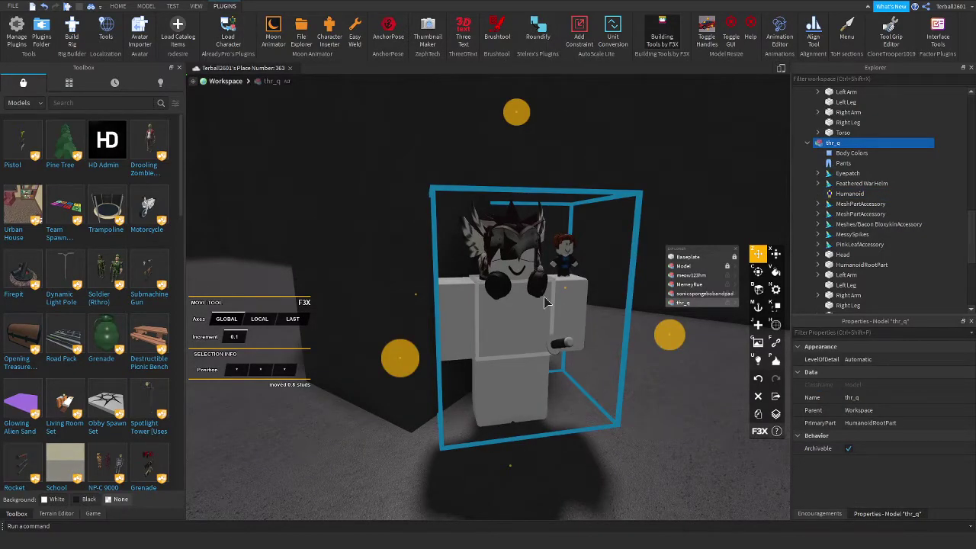
pyautogui.moveTo(545, 302); pyautogui.dragTo(513, 290, button='right')
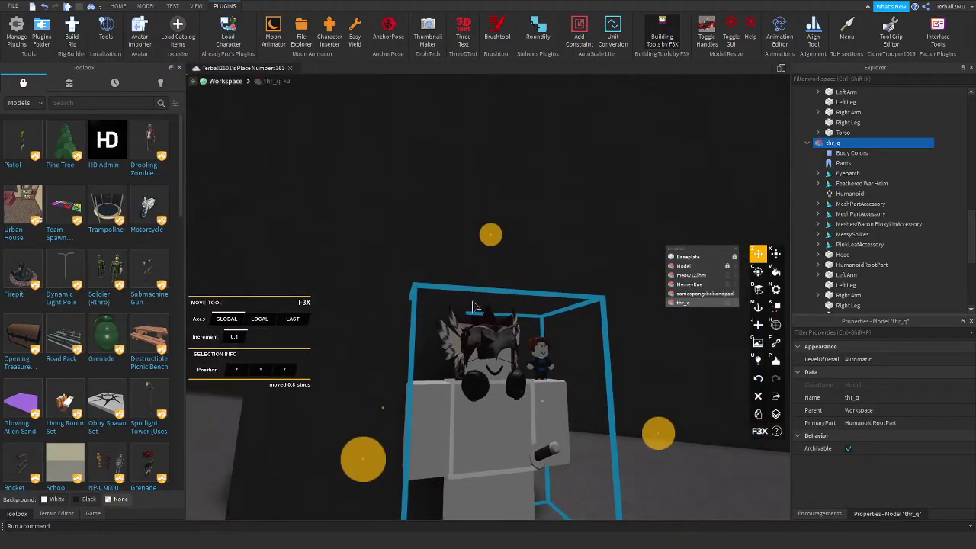
pyautogui.scroll(5, 517, 342)
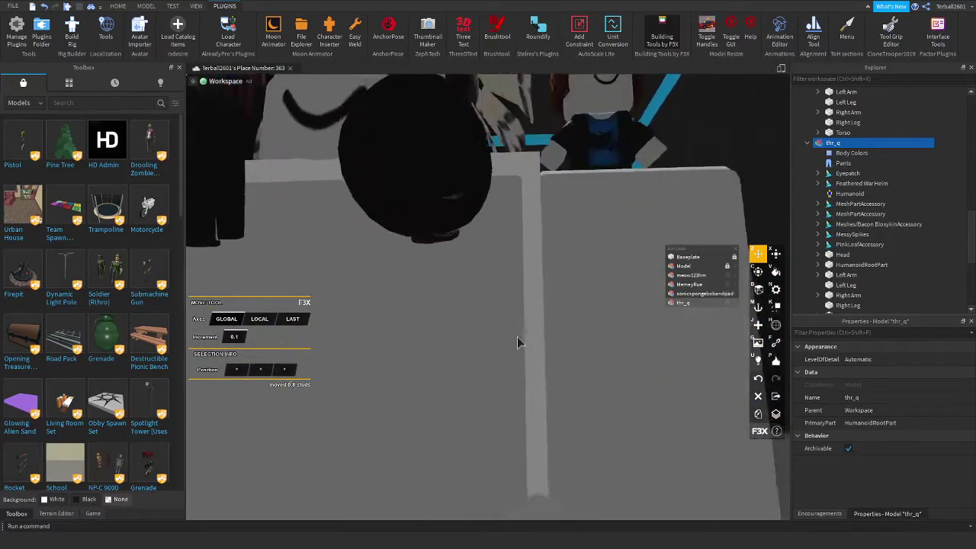
pyautogui.scroll(-5, 517, 342)
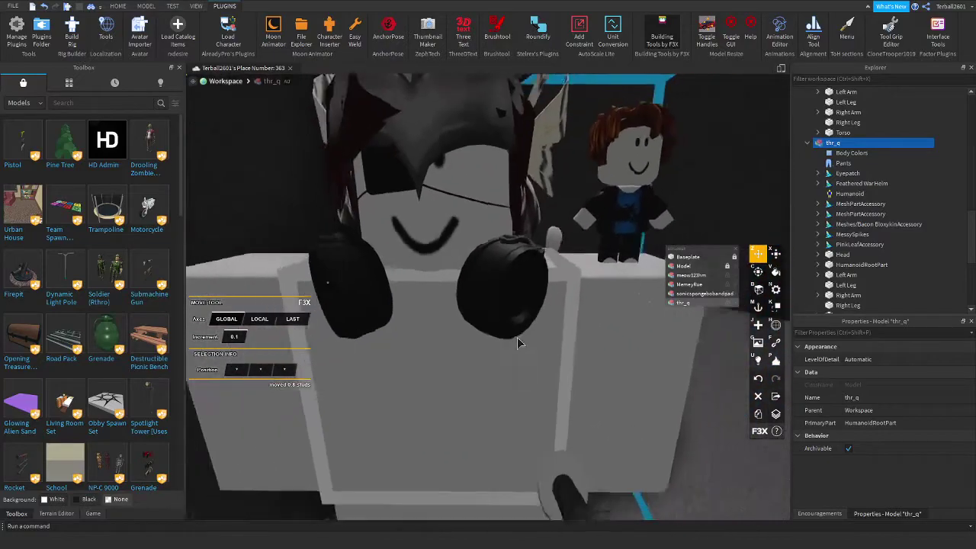
pyautogui.scroll(-10, 517, 340)
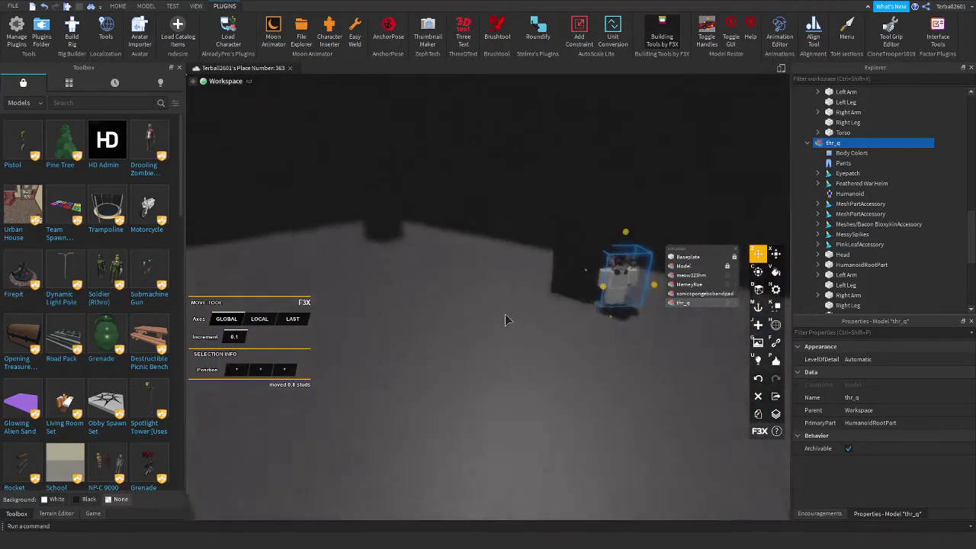
pyautogui.moveTo(506, 319); pyautogui.dragTo(353, 486, button='middle')
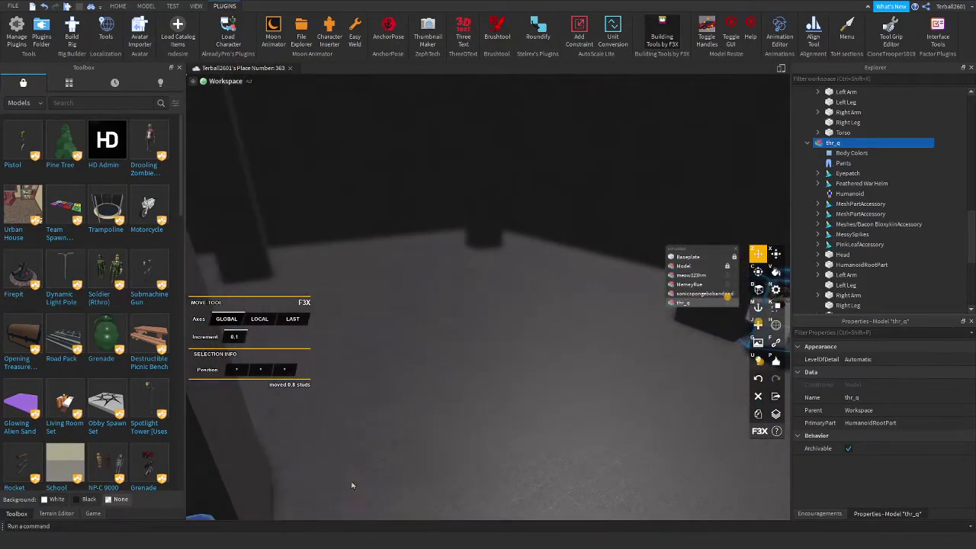
# Switch to OBS to check the recording and return to the Roblox Studio scene.
pyautogui.press('super')
pyautogui.click(288, 539)
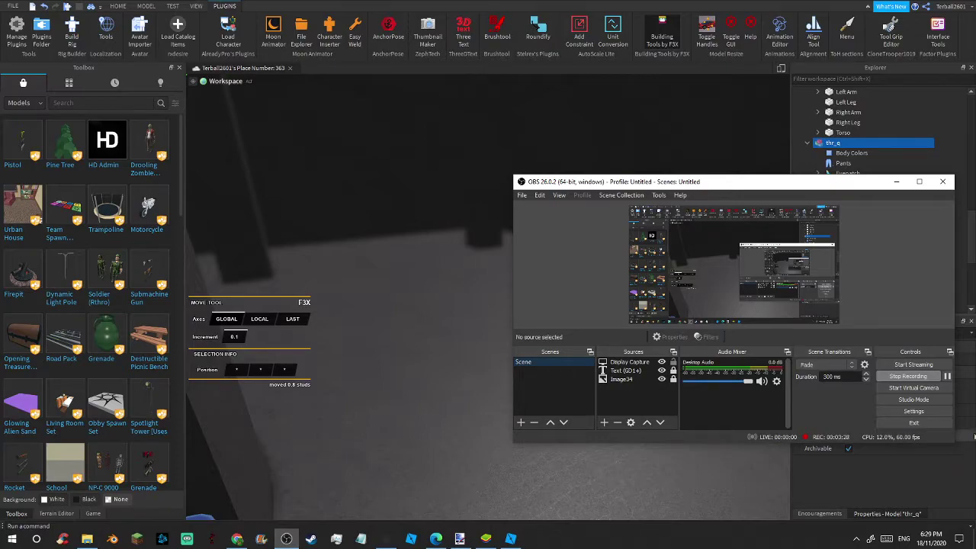
pyautogui.click(351, 382)
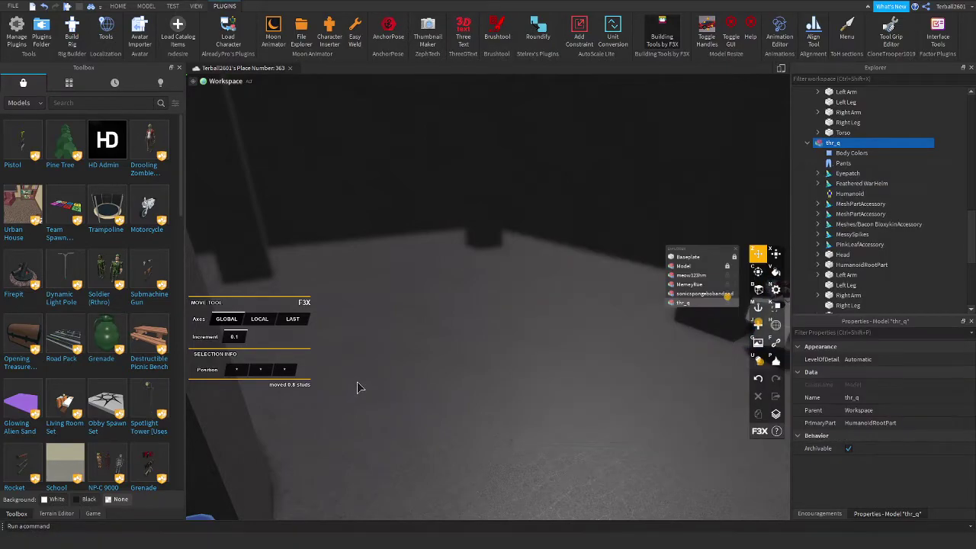
pyautogui.click(218, 45)
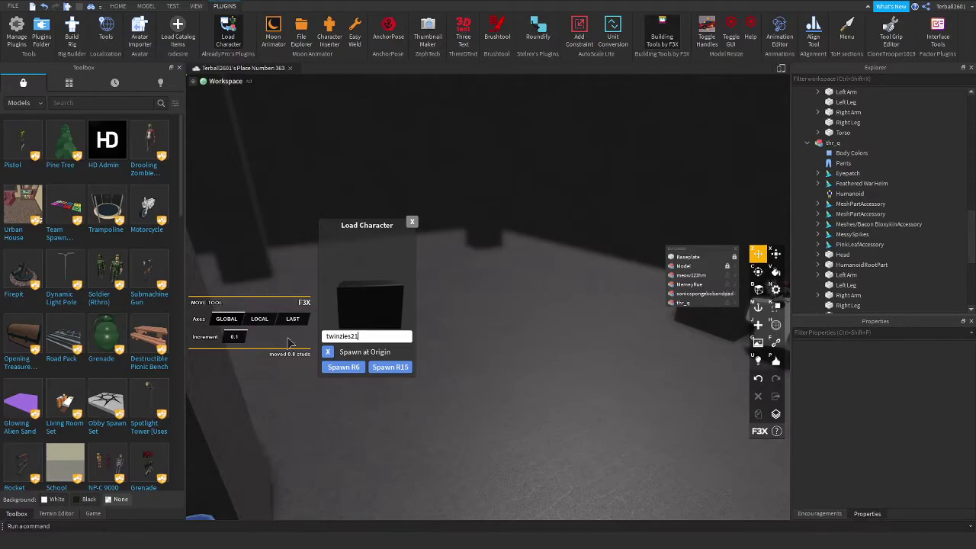
pyautogui.click(345, 368)
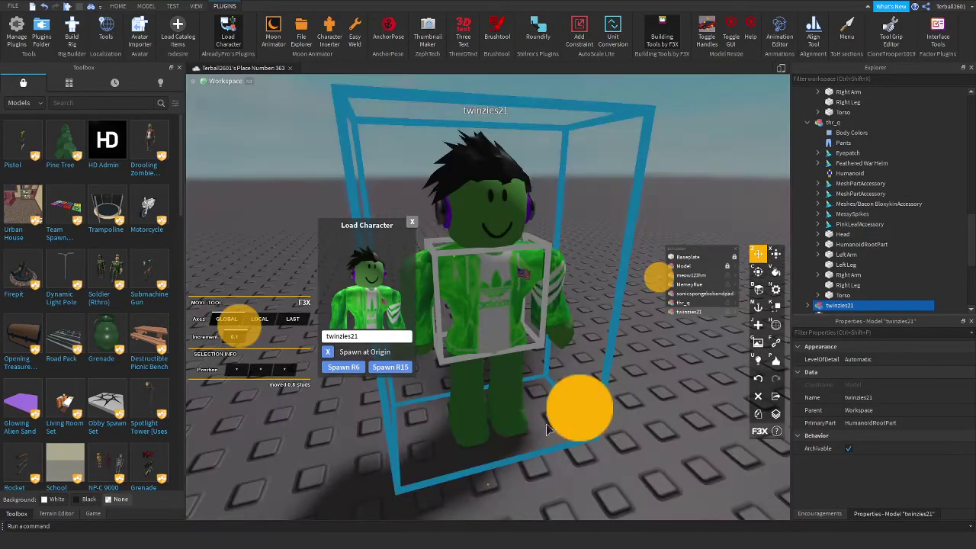
# Bring the twinzies21 character beside a dark pillar inside the building and rotate it about 105 degrees.
pyautogui.moveTo(491, 329); pyautogui.dragTo(625, 353, button='right')
pyautogui.scroll(6, 470, 326)
pyautogui.press('c')
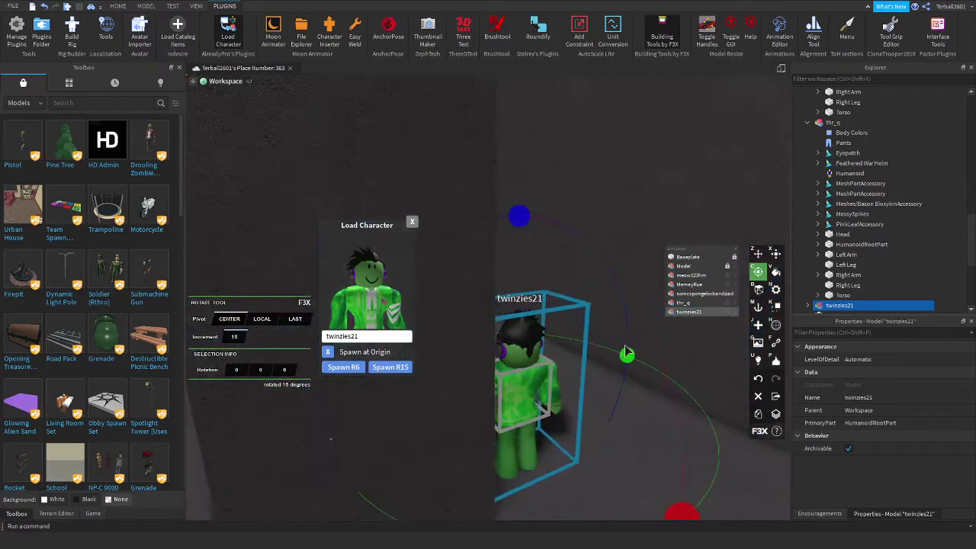
pyautogui.moveTo(624, 365); pyautogui.dragTo(549, 469)
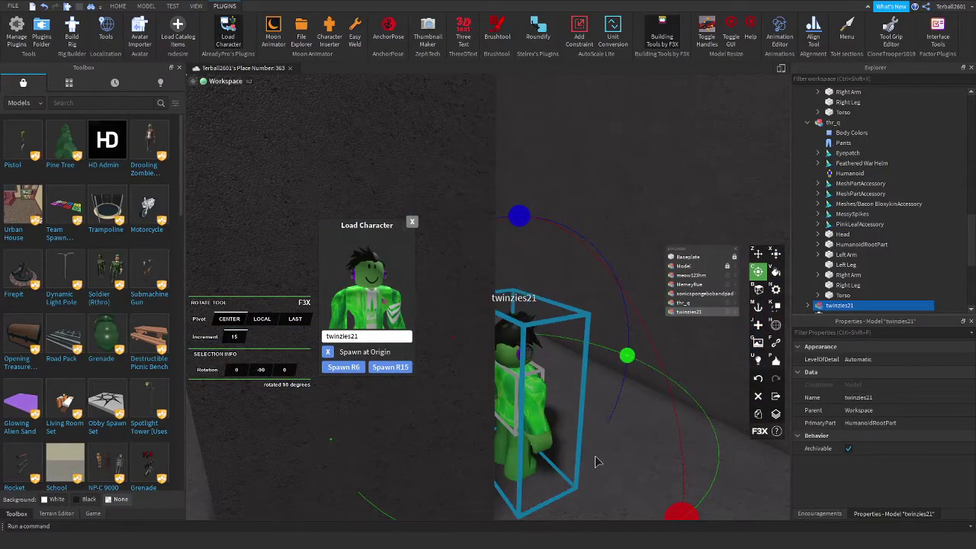
pyautogui.press('z')
pyautogui.moveTo(595, 460); pyautogui.dragTo(483, 406, button='right')
pyautogui.press('c')
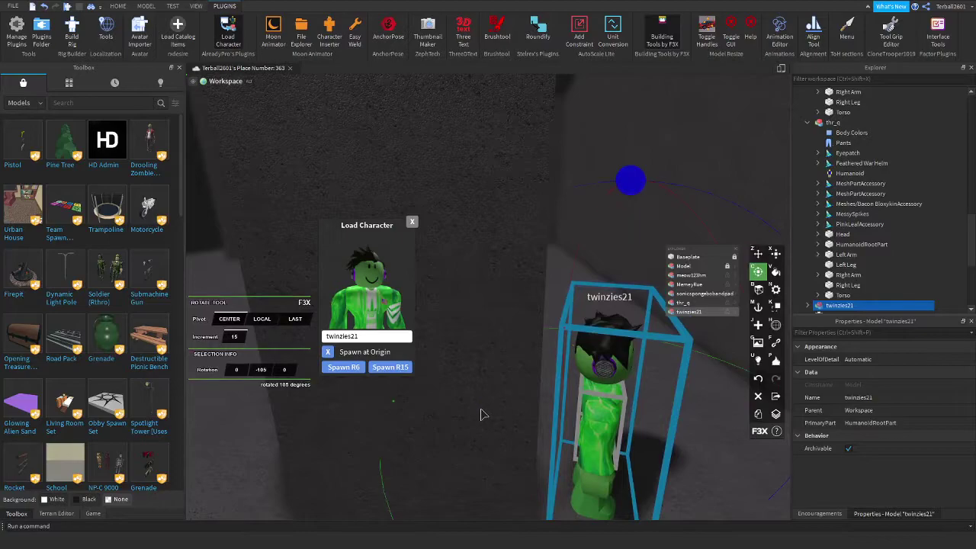
# Move the twinzies21 character about 0.6 studs so that it stands in front of the pillar.
pyautogui.press('z')
pyautogui.moveTo(505, 407); pyautogui.dragTo(450, 420)
pyautogui.moveTo(450, 419); pyautogui.dragTo(660, 391, button='right')
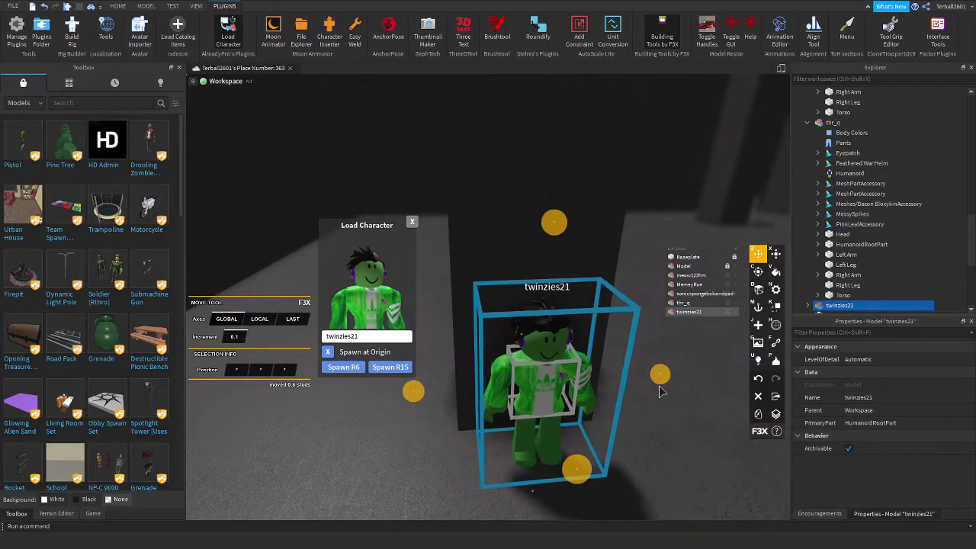
# Hide twinzies21's overhead name by setting its Humanoid's DisplayDistanceType to None.
pyautogui.press('f')
pyautogui.click(807, 305)
pyautogui.scroll(-5, 838, 251)
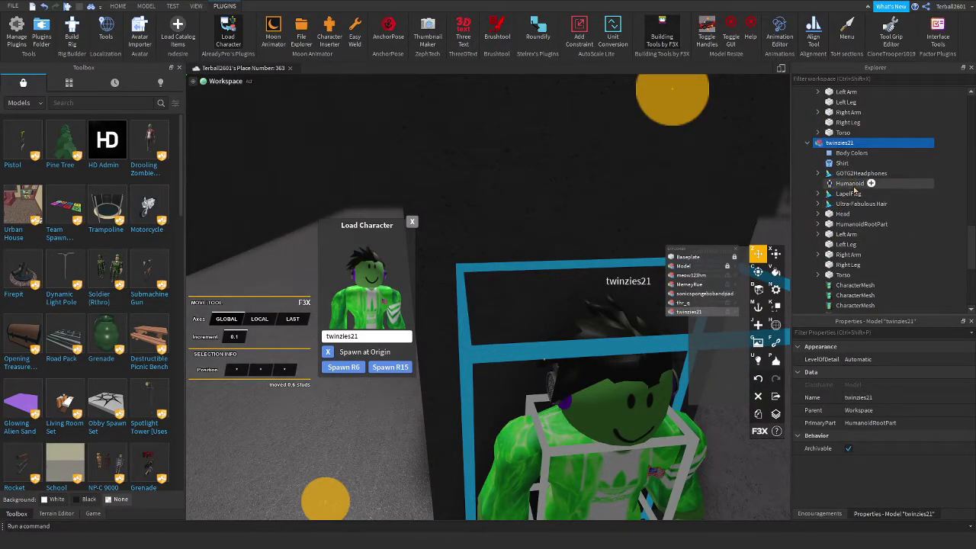
pyautogui.click(852, 184)
pyautogui.click(879, 387)
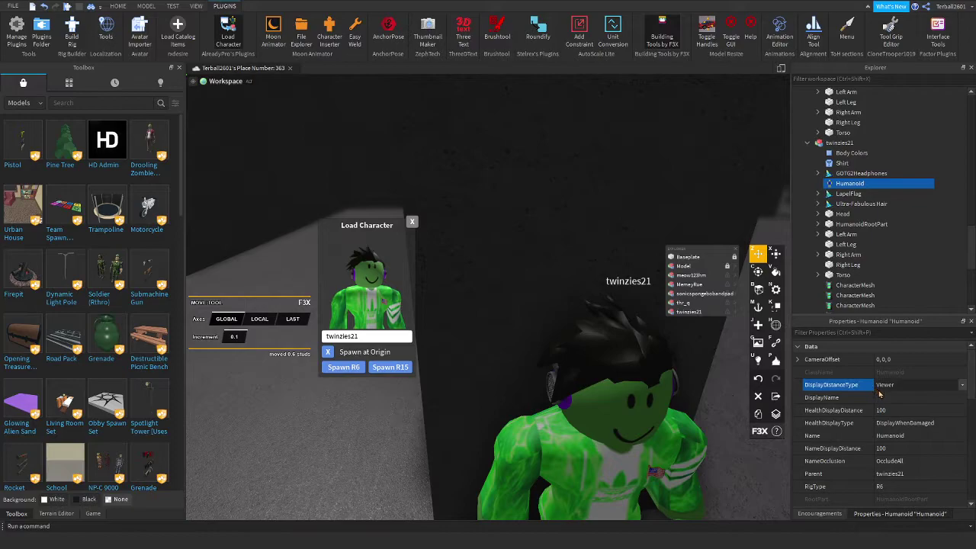
pyautogui.click(882, 395)
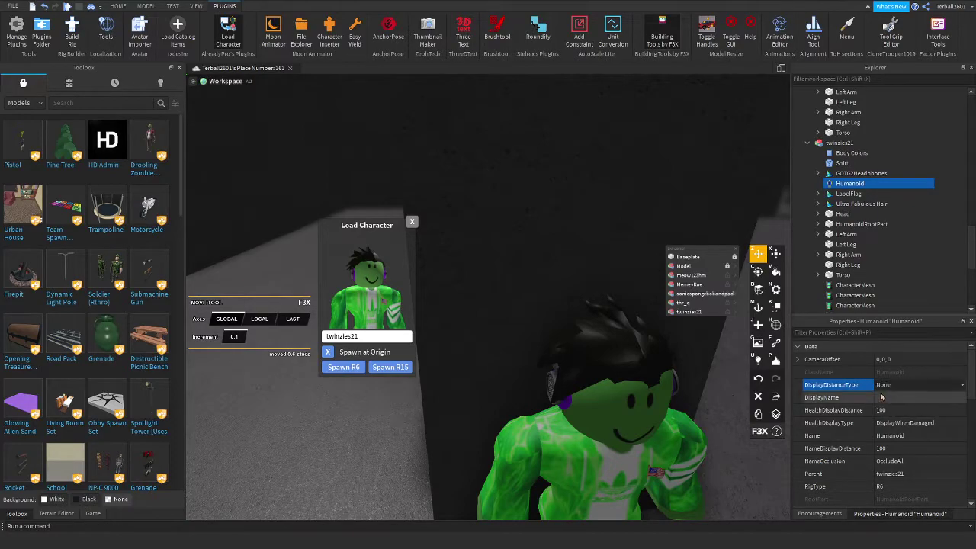
# Close the character loader and examine twinzies21, then the sonicspongebobandpad character facing MemeyRue.
pyautogui.scroll(-3, 597, 394)
pyautogui.click(594, 394)
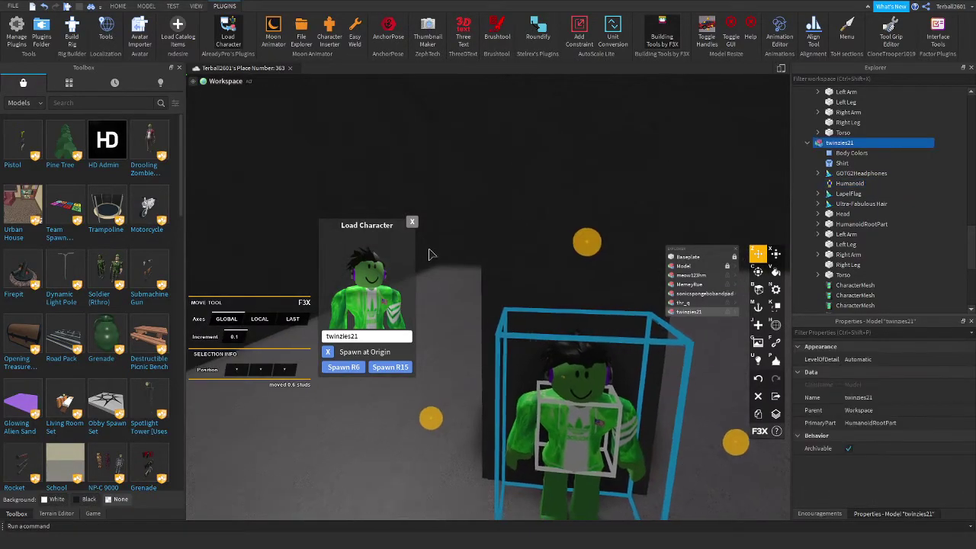
pyautogui.click(412, 223)
pyautogui.scroll(10, 455, 298)
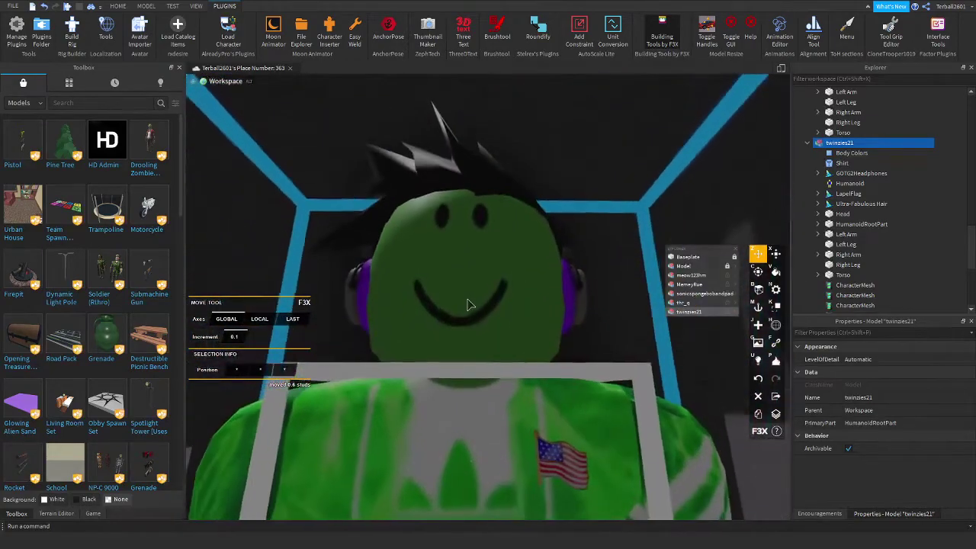
pyautogui.scroll(-15, 469, 312)
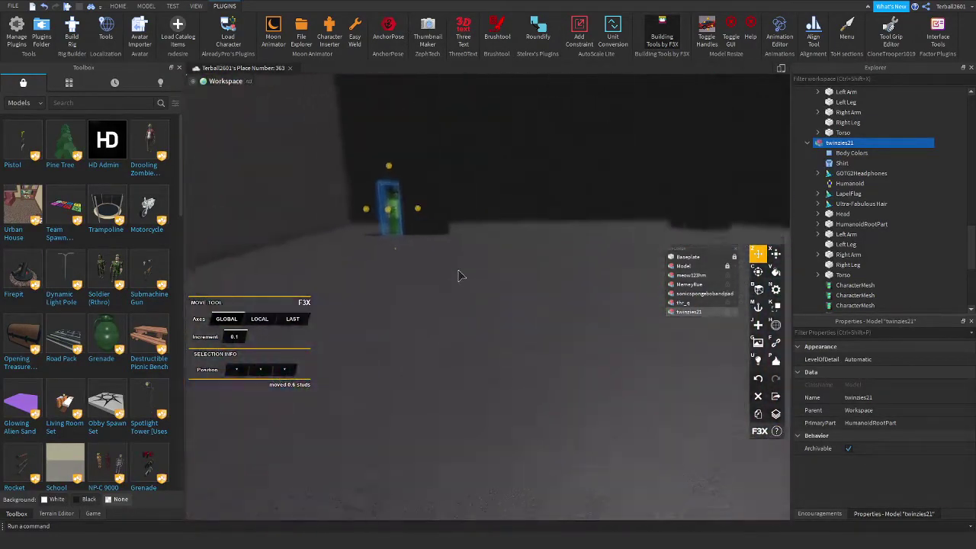
pyautogui.scroll(10, 465, 286)
pyautogui.click(559, 429)
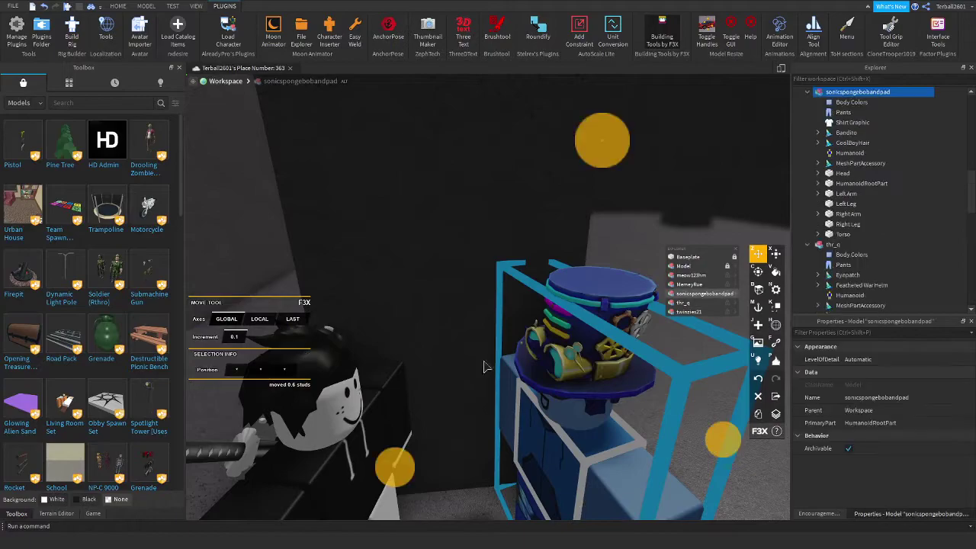
pyautogui.press('f')
pyautogui.click(230, 40)
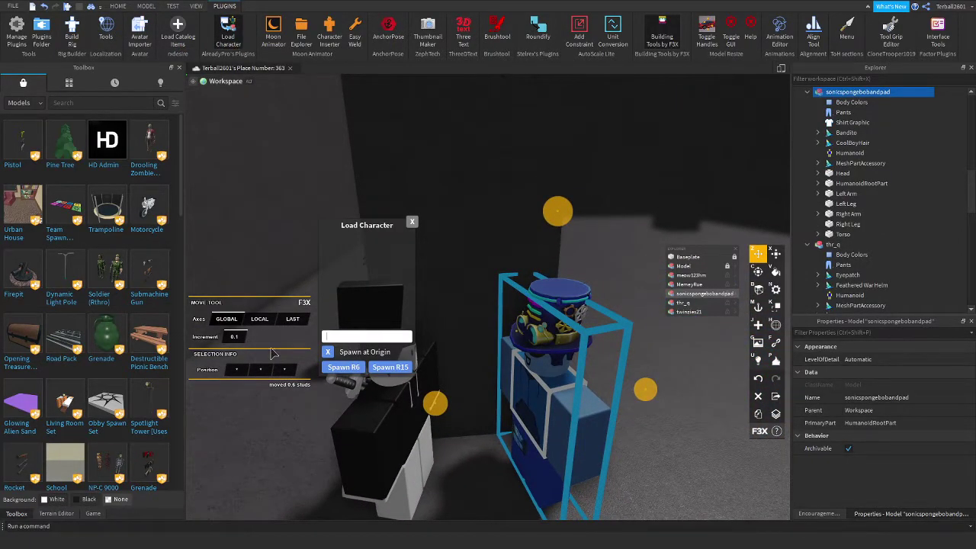
pyautogui.click(305, 449)
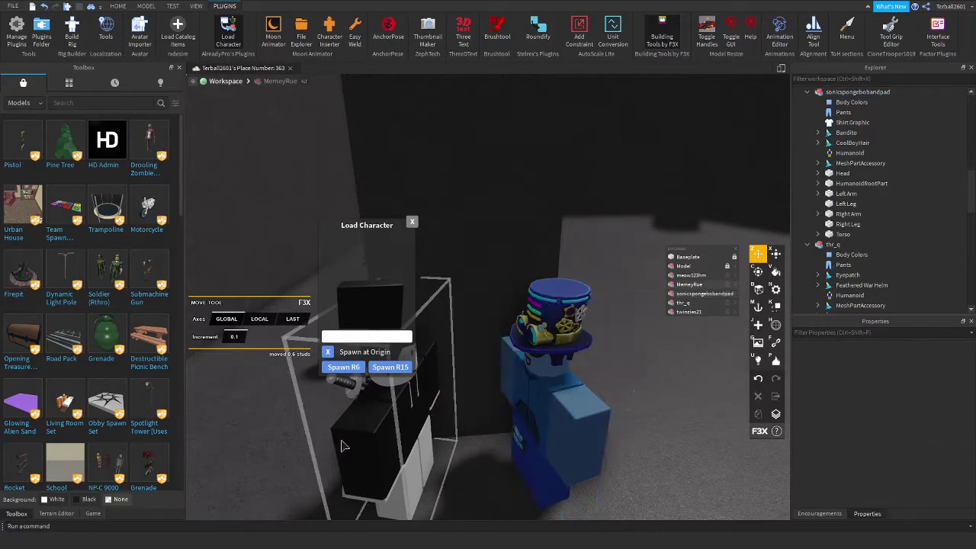
pyautogui.press('super')
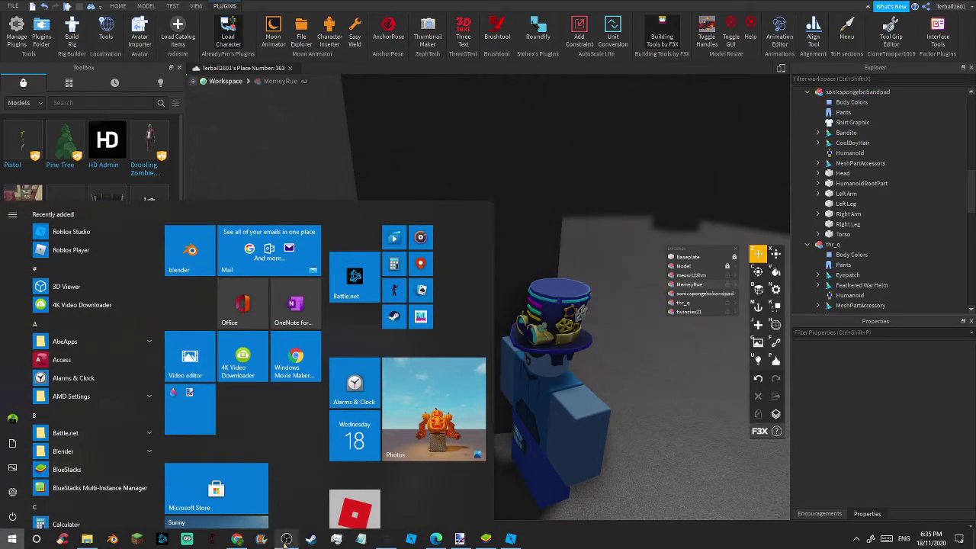
pyautogui.click(286, 539)
pyautogui.click(948, 378)
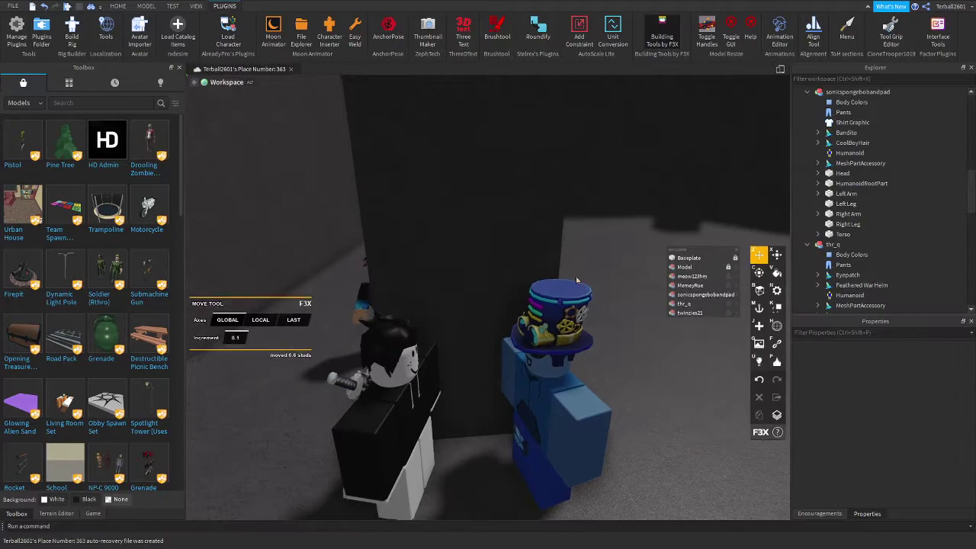
pyautogui.press('F5')
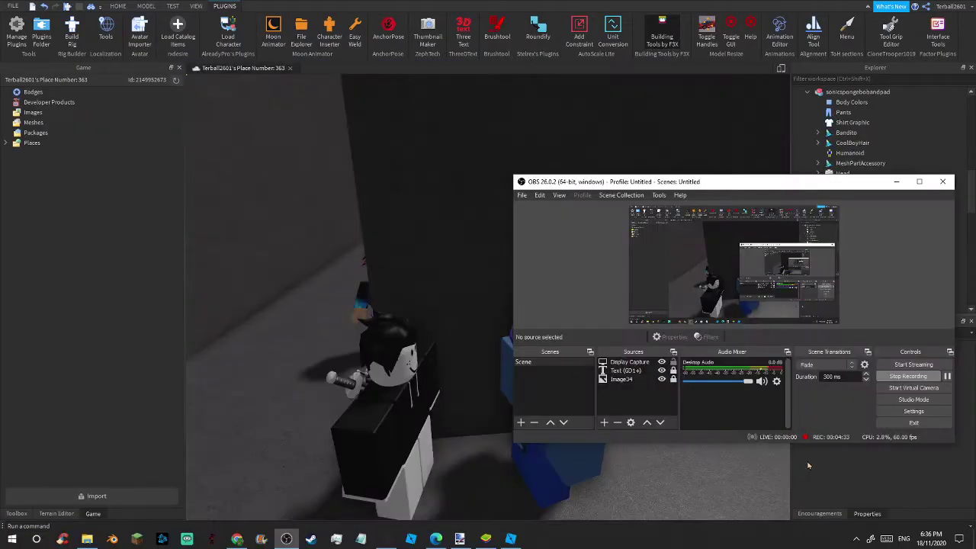
pyautogui.click(897, 184)
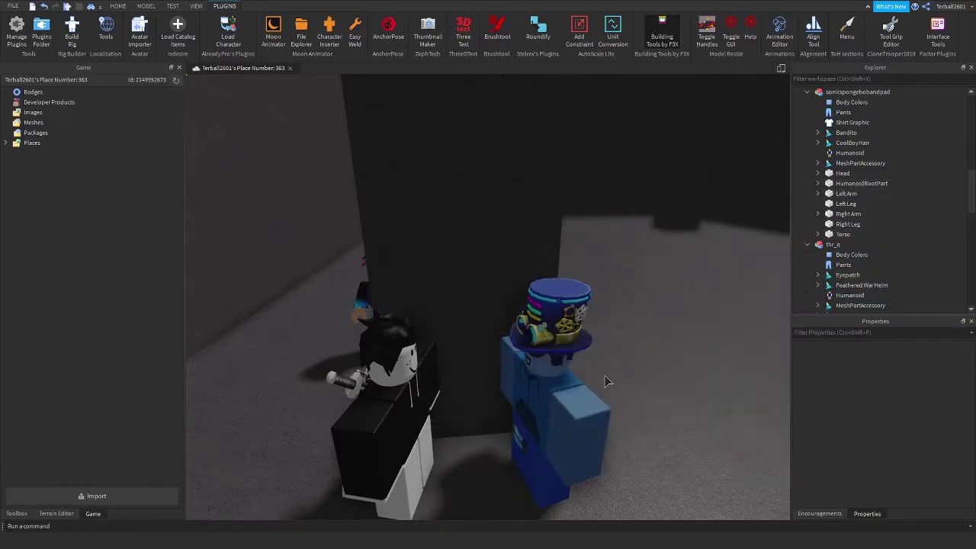
# Spawn the ItsMxclesYT avatar at the origin as an R6 rig, go to it, and close the character loader.
pyautogui.click(229, 36)
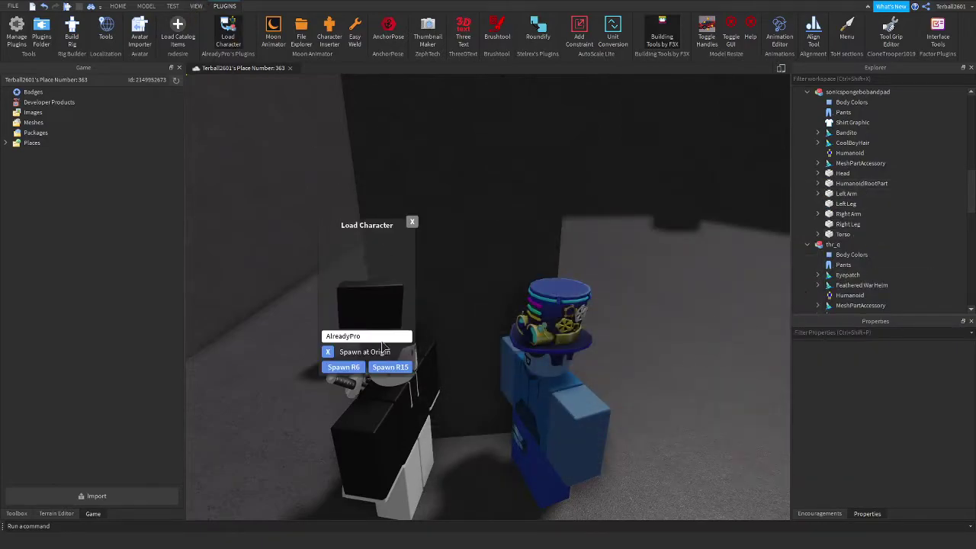
pyautogui.write('ItsMxclesU')
pyautogui.press('BackSpace')
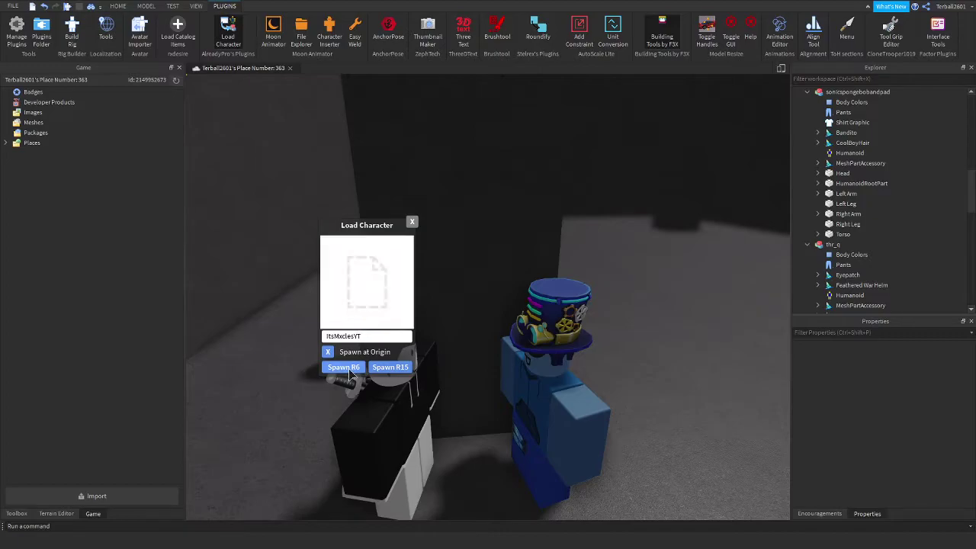
pyautogui.moveTo(499, 343); pyautogui.dragTo(551, 276, button='middle')
pyautogui.press('d')
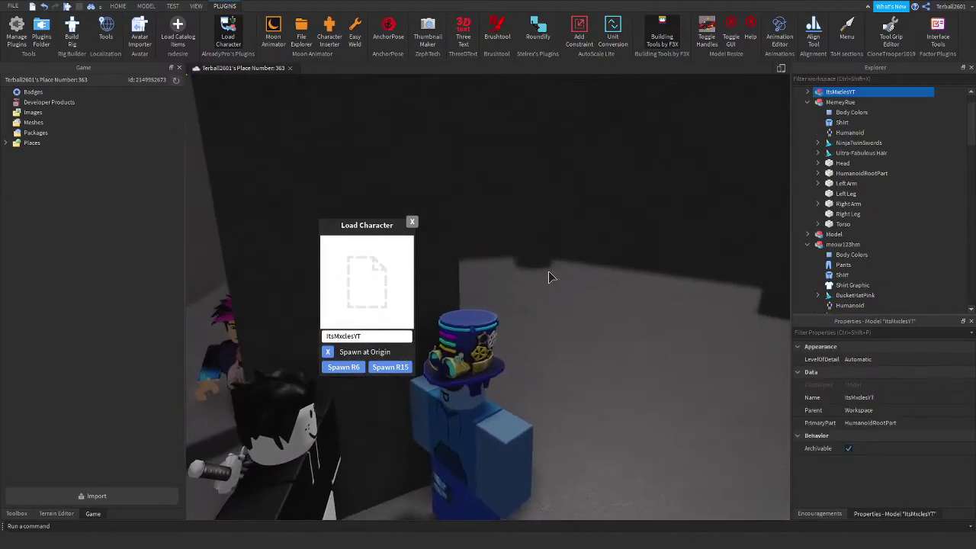
pyautogui.press('d')
pyautogui.press('a')
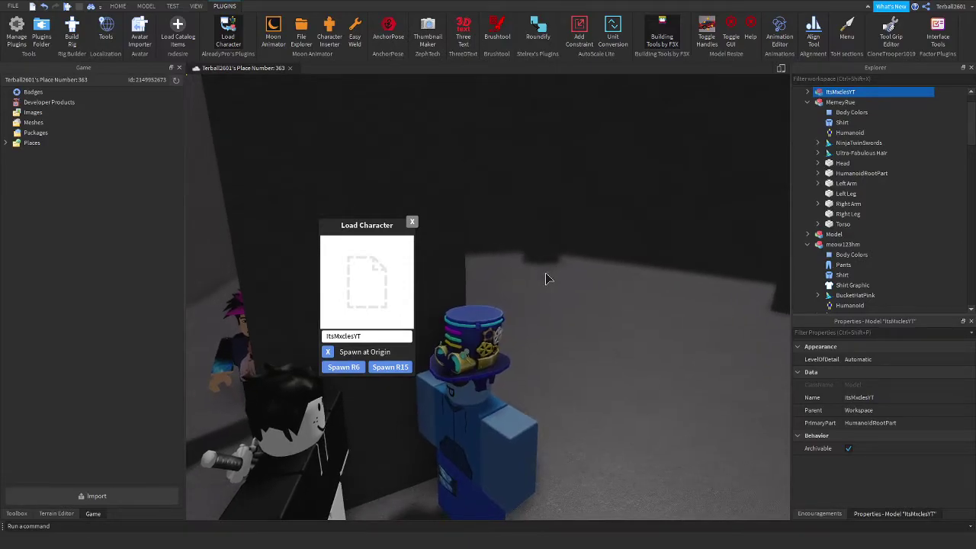
pyautogui.press('e')
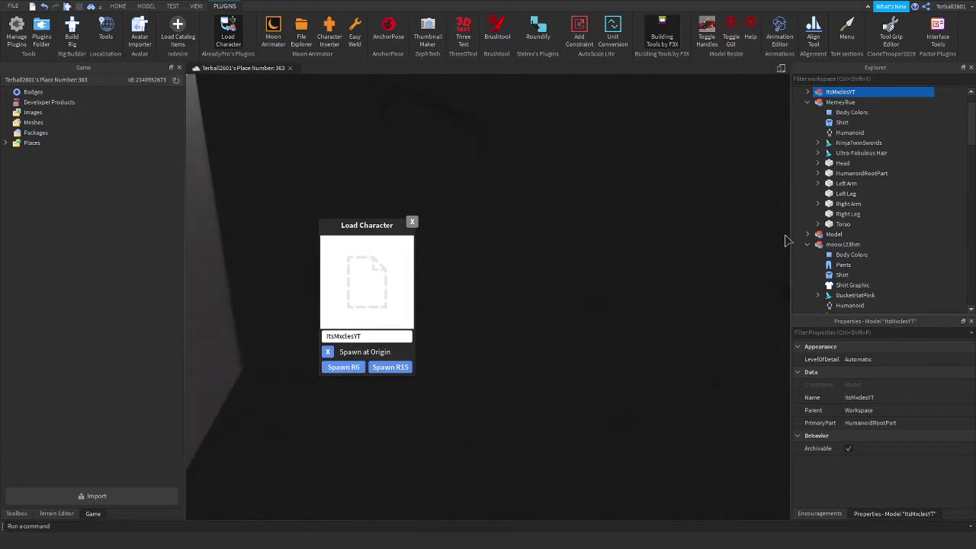
pyautogui.press('f')
pyautogui.click(427, 213)
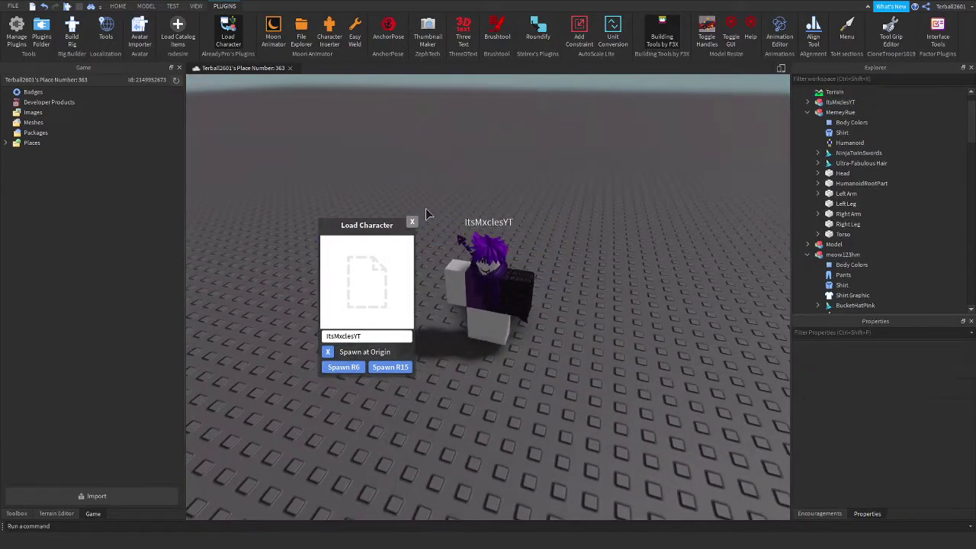
pyautogui.click(412, 222)
# Bring the ItsMxclesYT character from the open baseplate into the building and stand it in front of a dark pillar.
pyautogui.scroll(2, 488, 275)
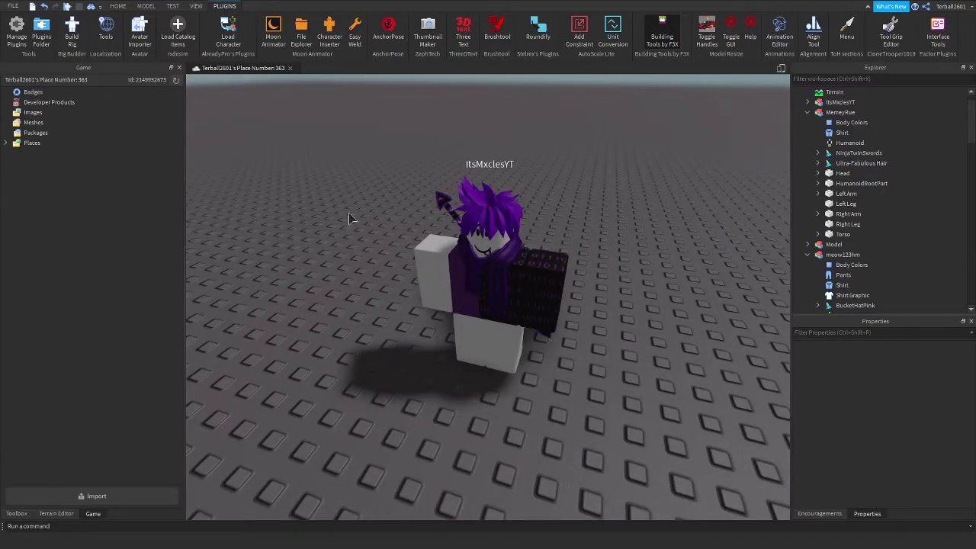
pyautogui.scroll(-3, 391, 224)
pyautogui.moveTo(566, 343); pyautogui.dragTo(366, 420, button='right')
pyautogui.scroll(4, 362, 413)
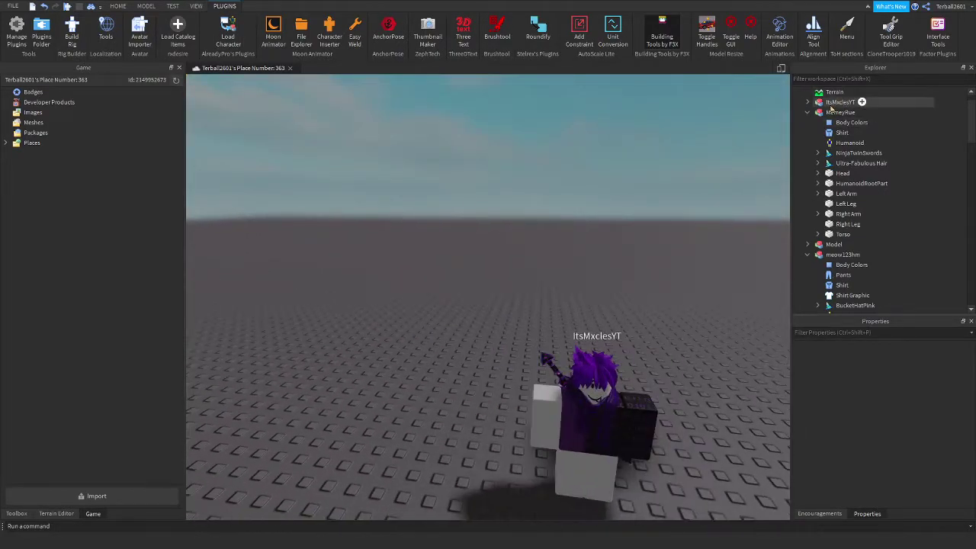
pyautogui.click(823, 105)
pyautogui.click(662, 38)
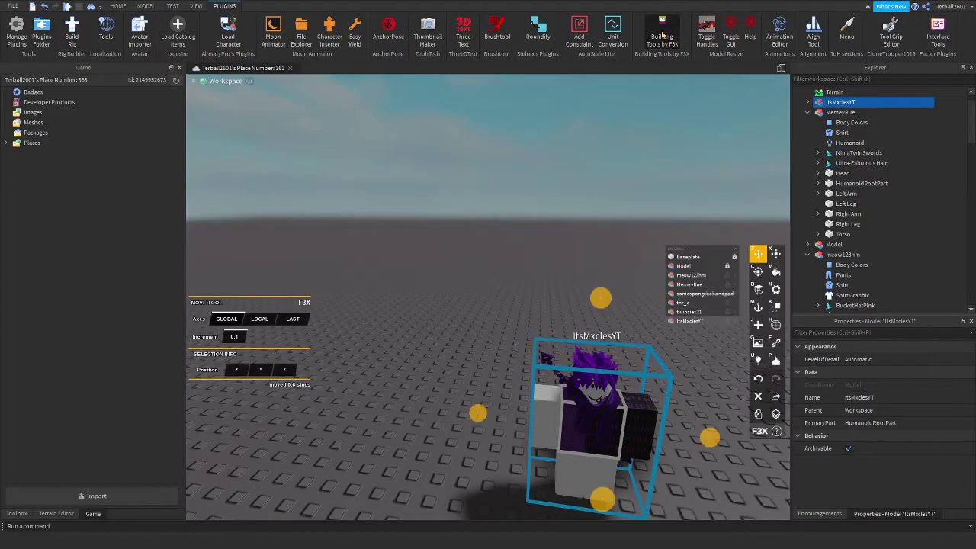
pyautogui.click(536, 482)
pyautogui.click(526, 420)
pyautogui.click(519, 462)
pyautogui.click(599, 432)
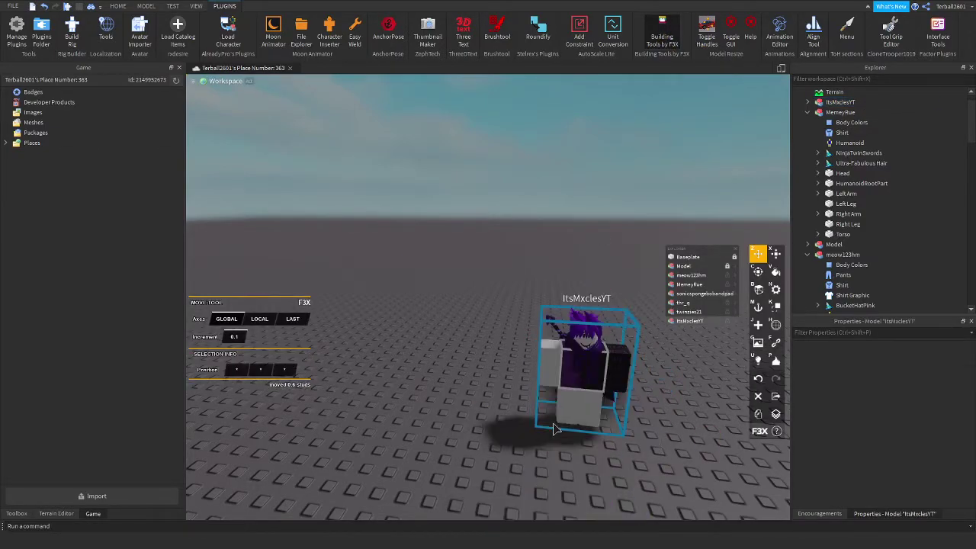
pyautogui.press('s')
pyautogui.press('f')
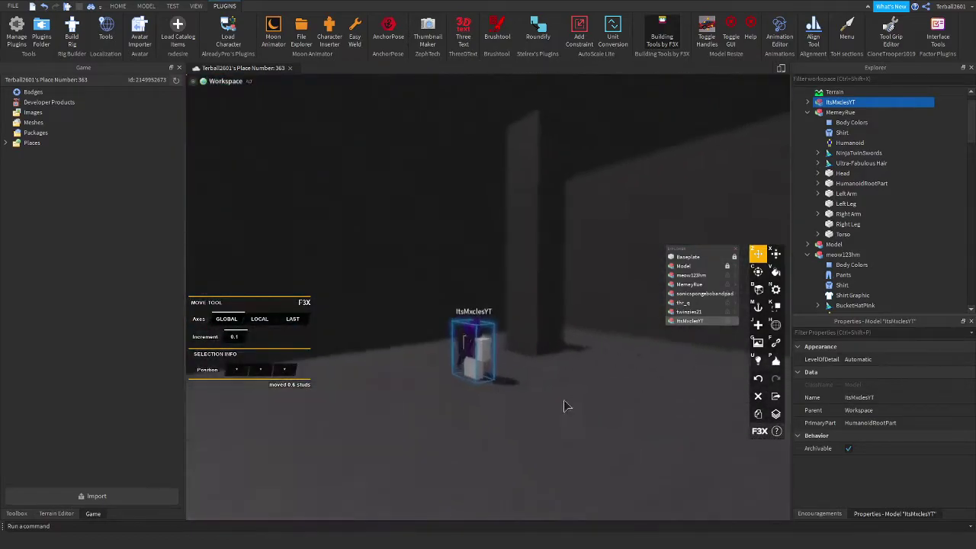
pyautogui.scroll(5, 552, 300)
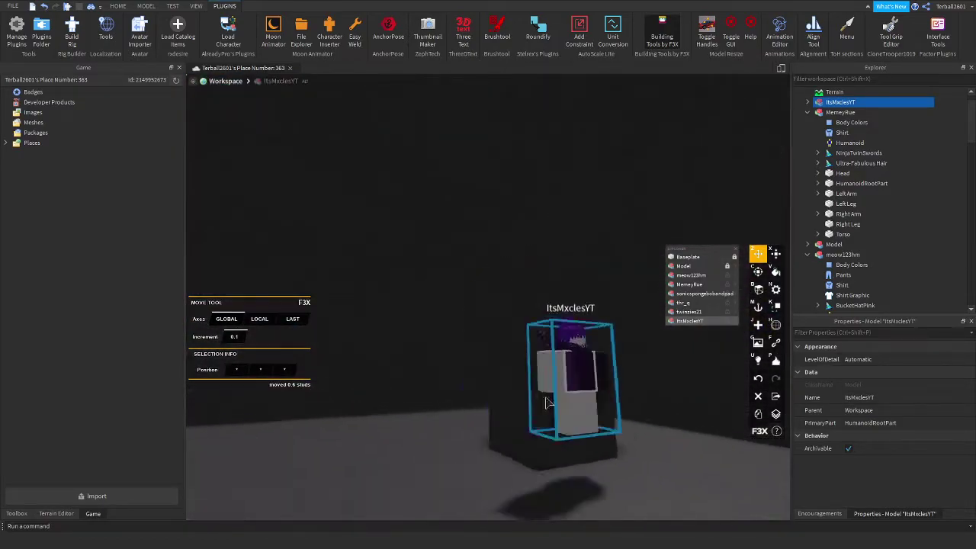
pyautogui.scroll(-2, 431, 476)
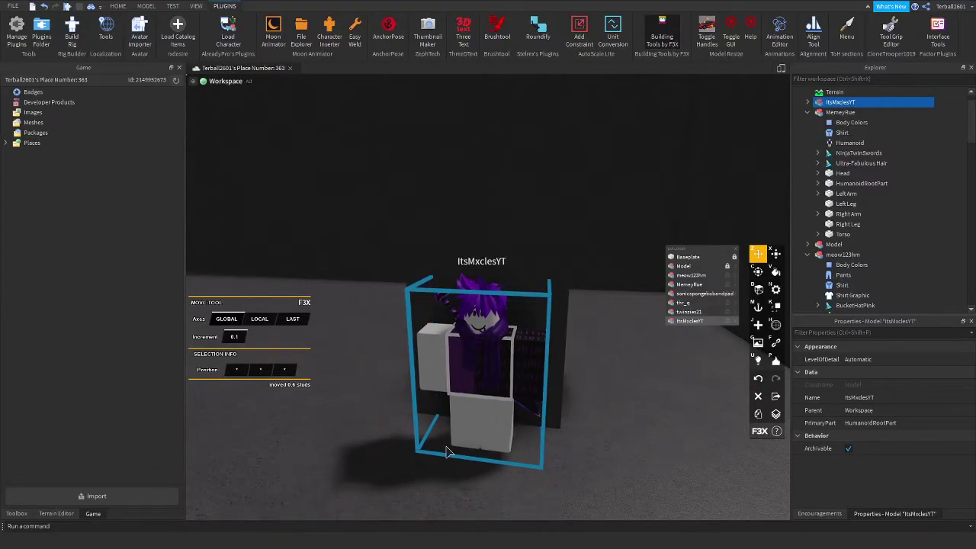
# Hide ItsMxclesYT's overhead name by setting its Humanoid's DisplayDistanceType to None.
pyautogui.click(807, 102)
pyautogui.click(849, 142)
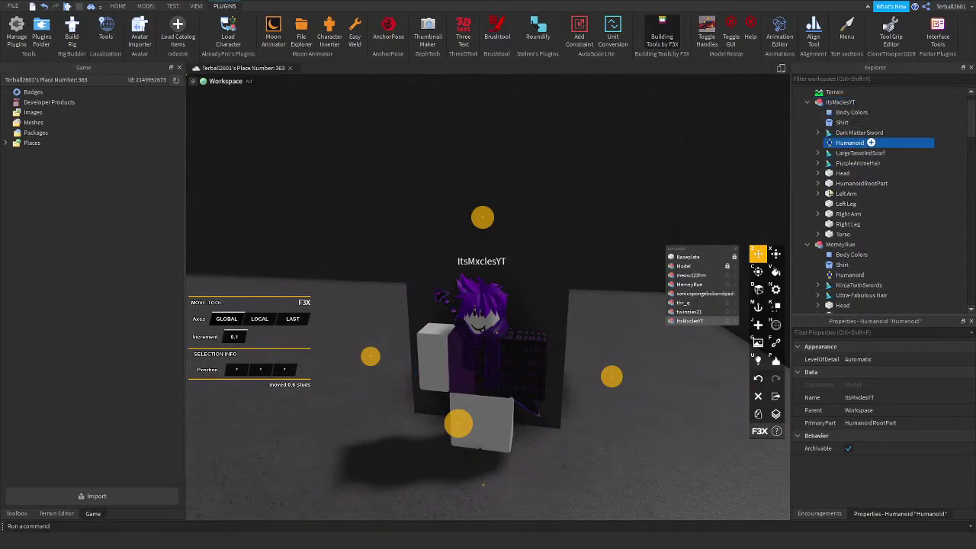
pyautogui.click(906, 387)
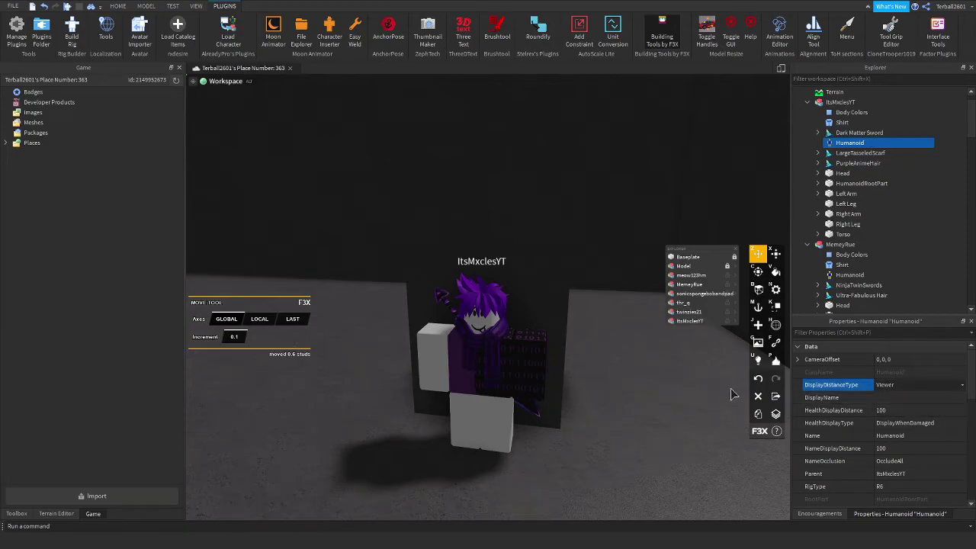
pyautogui.click(915, 384)
pyautogui.click(889, 412)
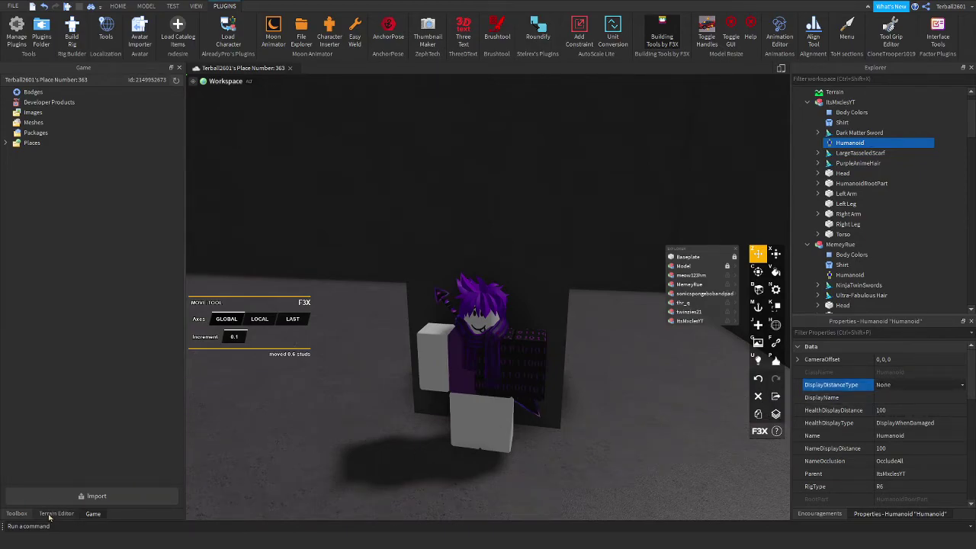
# Search the model library for "gun" and insert the Tommy Gun at the ItsMxclesYT character.
pyautogui.click(96, 496)
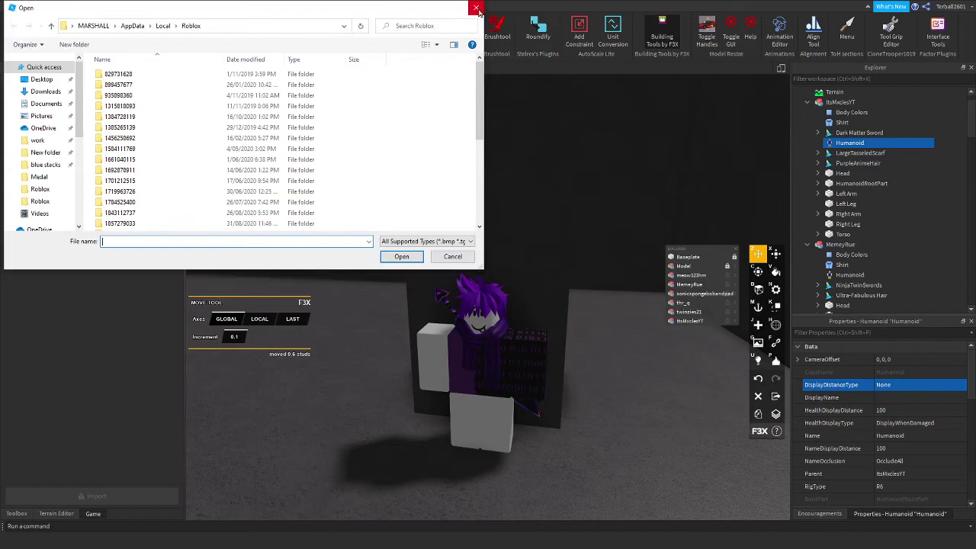
pyautogui.click(467, 8)
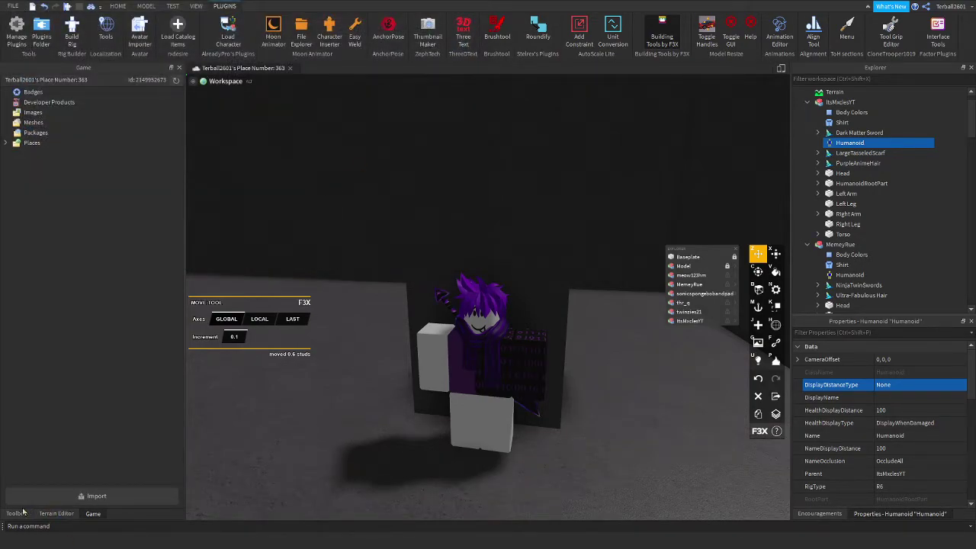
pyautogui.click(19, 513)
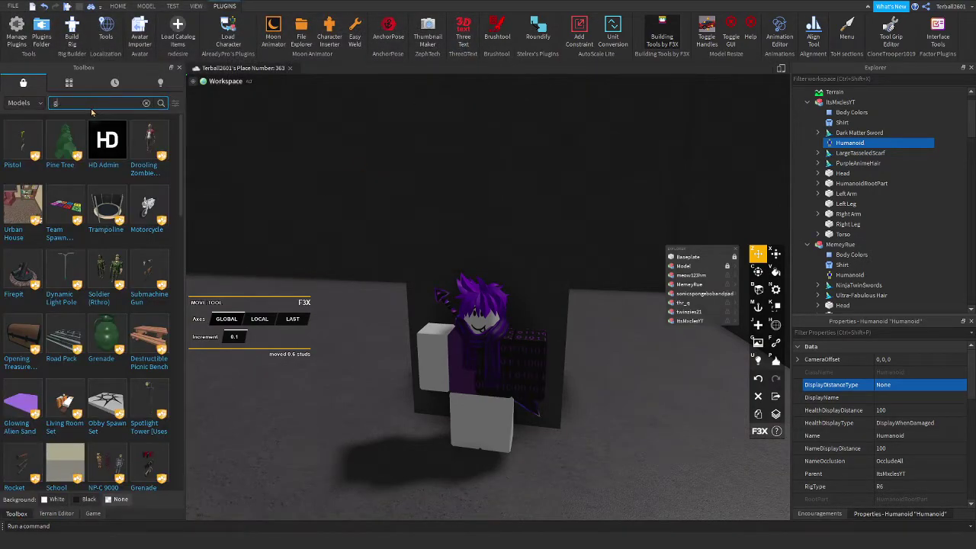
pyautogui.write('gun')
pyautogui.press('Return')
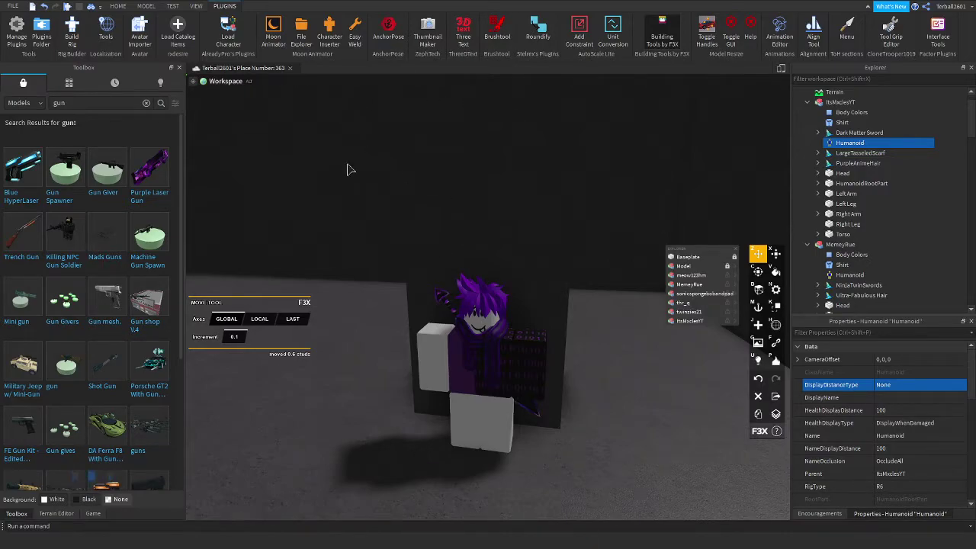
pyautogui.scroll(-5, 45, 336)
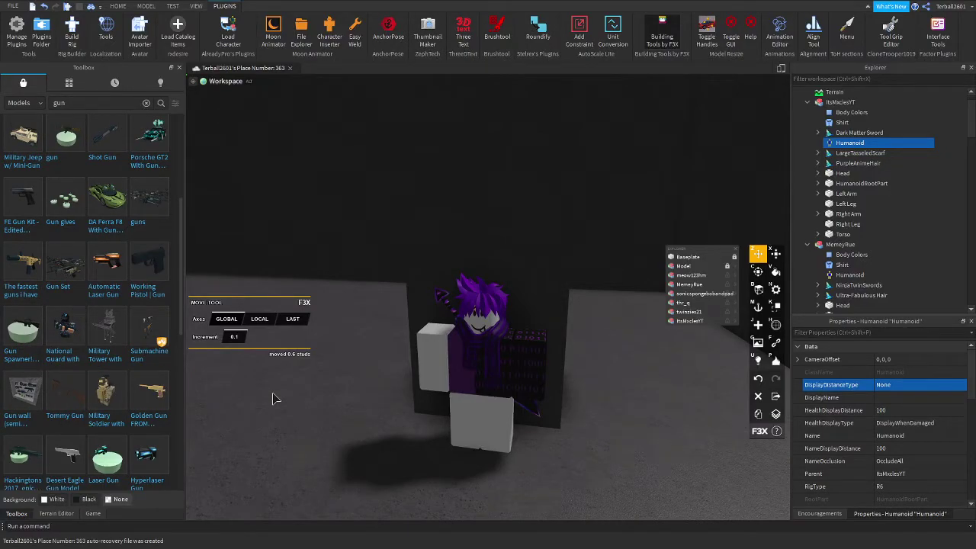
pyautogui.scroll(-6, 152, 332)
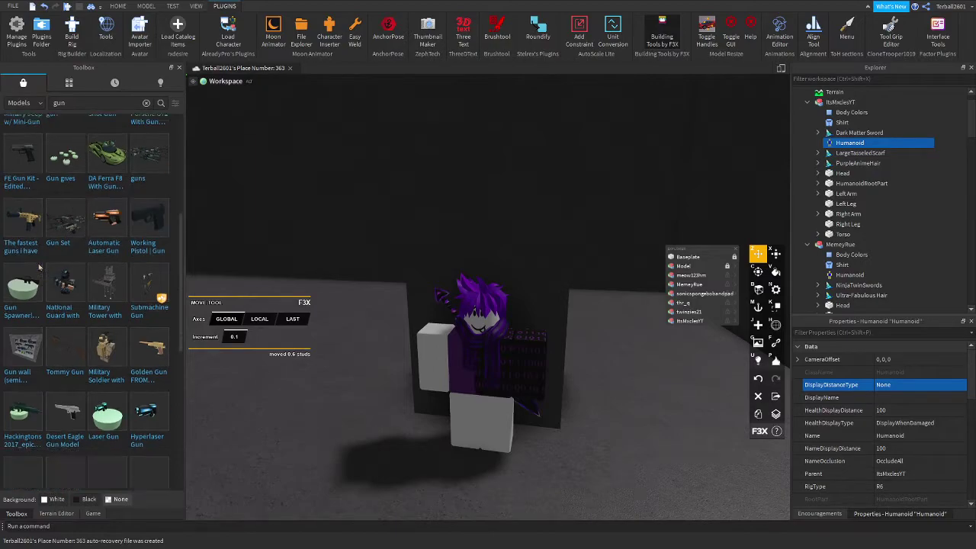
pyautogui.scroll(-3, 141, 347)
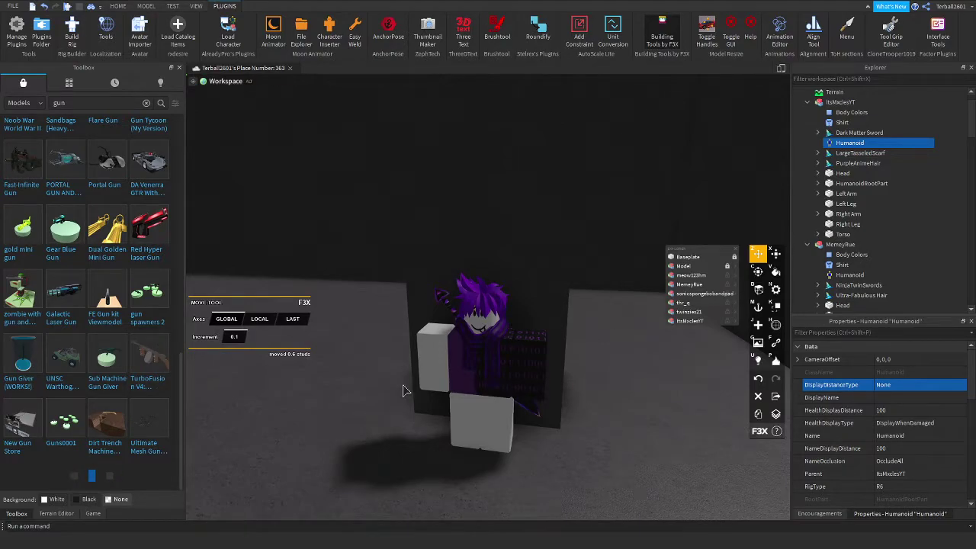
pyautogui.click(526, 284)
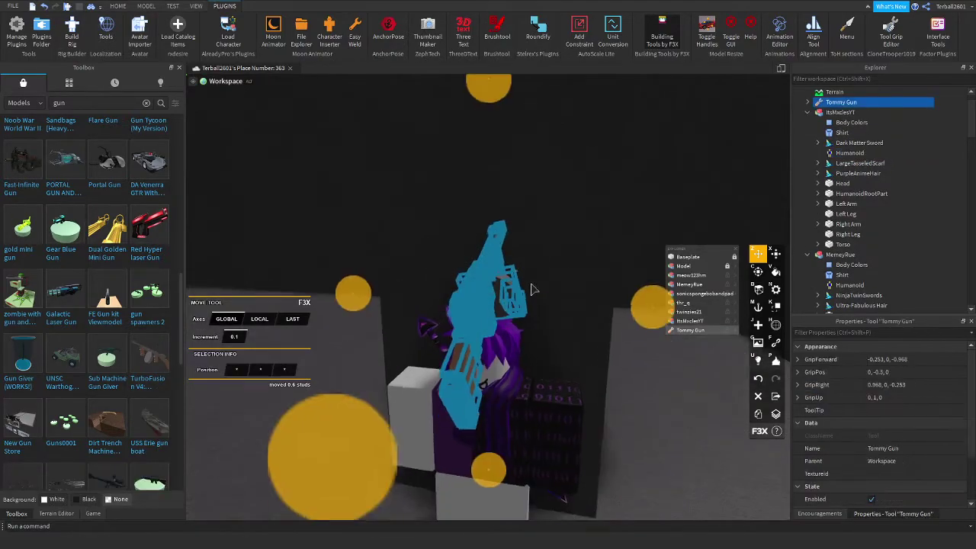
# Rotate the Tommy Gun to lie across the front of ItsMxclesYT's body and shift it into place at waist height.
pyautogui.press('c')
pyautogui.moveTo(451, 251); pyautogui.dragTo(610, 261)
pyautogui.moveTo(612, 259); pyautogui.dragTo(488, 223, button='right')
pyautogui.moveTo(492, 228); pyautogui.dragTo(461, 357)
pyautogui.press('z')
pyautogui.moveTo(461, 356); pyautogui.dragTo(518, 366, button='right')
pyautogui.moveTo(534, 426); pyautogui.dragTo(556, 429)
# Select ItsMxclesYT's left and right arms, rotate them forward, and shift them toward the Tommy Gun.
pyautogui.click(689, 321)
pyautogui.press('f')
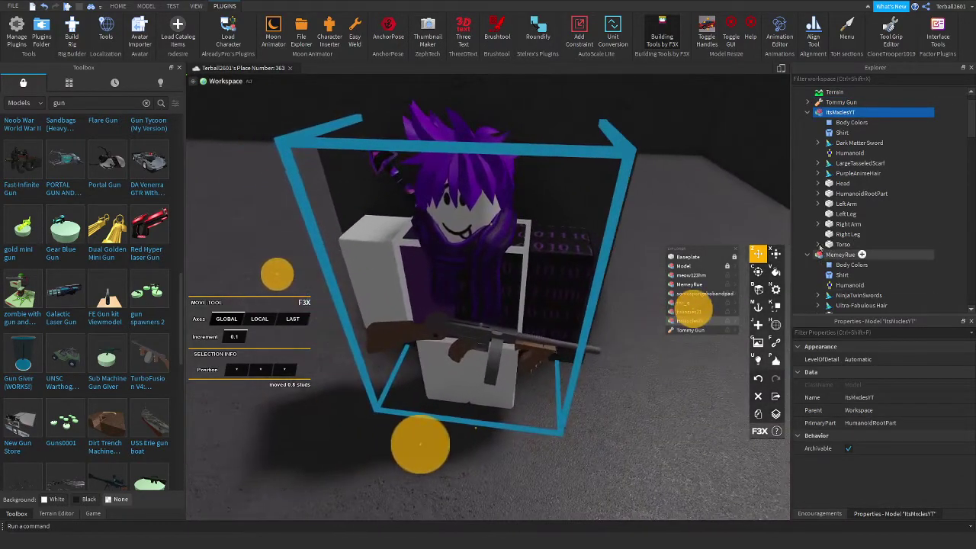
pyautogui.click(690, 348)
pyautogui.keyDown('ctrl'); pyautogui.click(692, 366); pyautogui.keyUp('ctrl')
pyautogui.press('c')
pyautogui.moveTo(580, 229); pyautogui.dragTo(462, 163, button='right')
pyautogui.hotkey('ctrl', 'z')
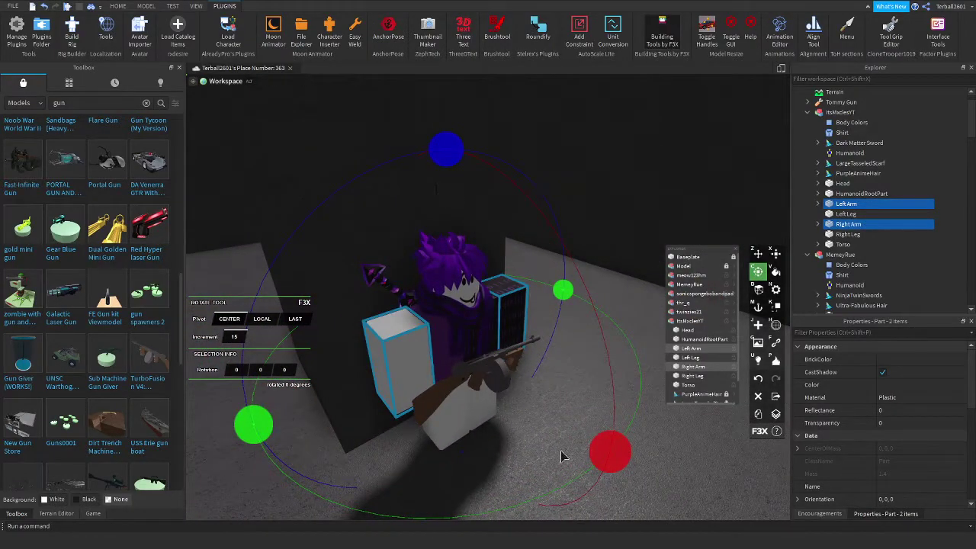
pyautogui.moveTo(609, 442); pyautogui.dragTo(603, 452)
pyautogui.press('z')
pyautogui.moveTo(531, 394)
pyautogui.mouseDown()
pyautogui.moveTo(540, 399)
pyautogui.moveTo(529, 401)
pyautogui.mouseUp()
# Group the Tommy Gun into a model and bring up the Anchor tool for it.
pyautogui.moveTo(532, 403); pyautogui.dragTo(503, 373, button='right')
pyautogui.click(503, 373)
pyautogui.scroll(1, 488, 385)
pyautogui.click(459, 405)
pyautogui.moveTo(459, 404); pyautogui.dragTo(460, 404, button='right')
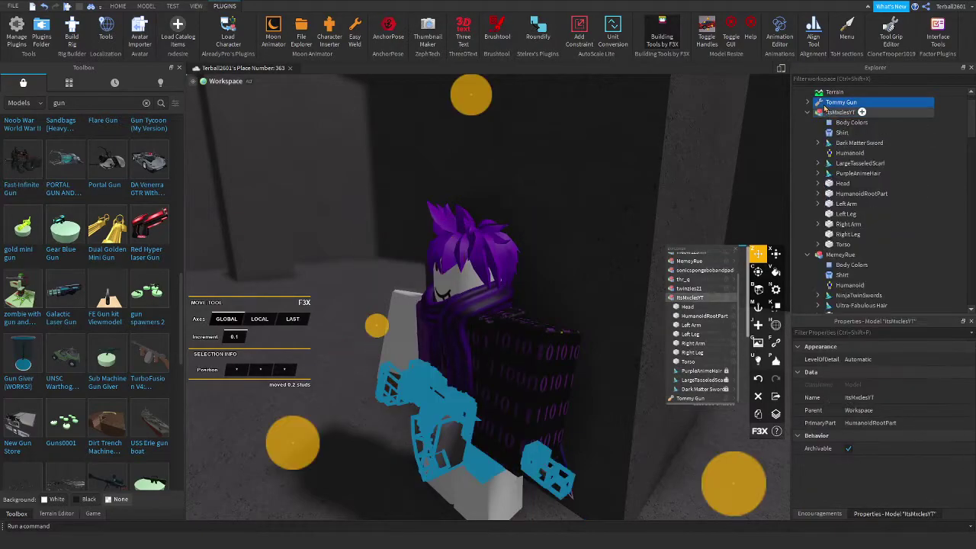
pyautogui.rightClick(827, 103)
pyautogui.click(848, 183)
pyautogui.press('m')
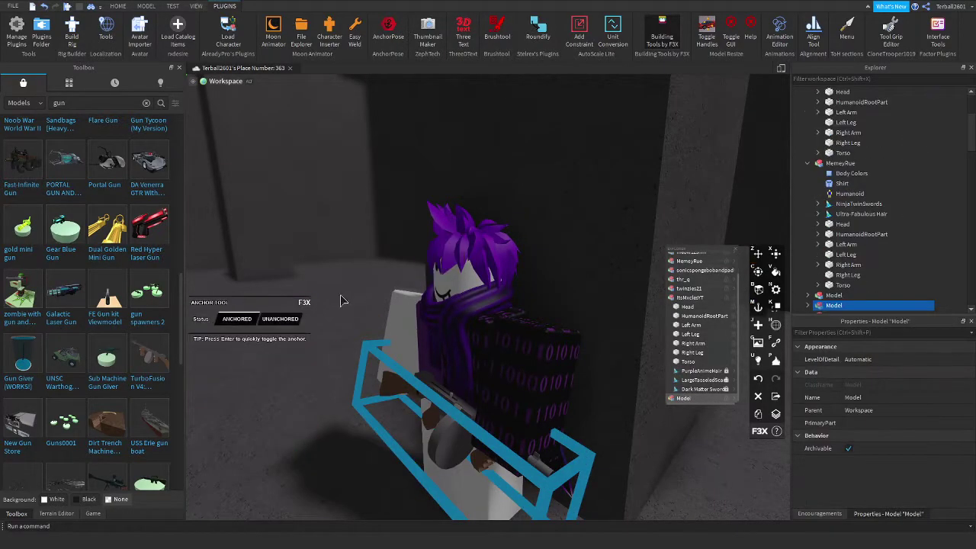
# Parent the grouped gun model to the ItsMxclesYT character and select the whole character.
pyautogui.moveTo(883, 308); pyautogui.dragTo(854, 126)
pyautogui.click(841, 122)
pyautogui.scroll(2, 533, 305)
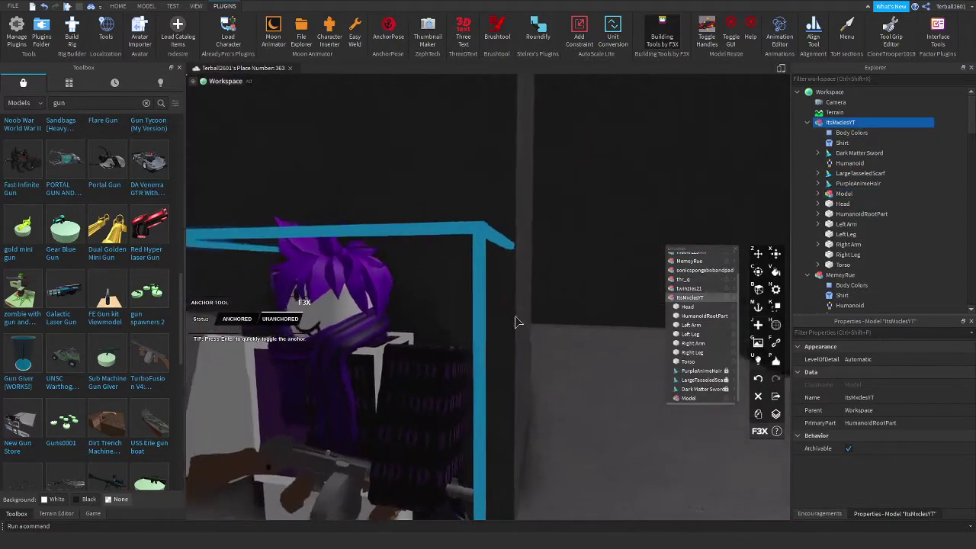
# Insert a black rifle mesh from the Toolbox gun results and focus on it.
pyautogui.press('z')
pyautogui.scroll(-5, 511, 336)
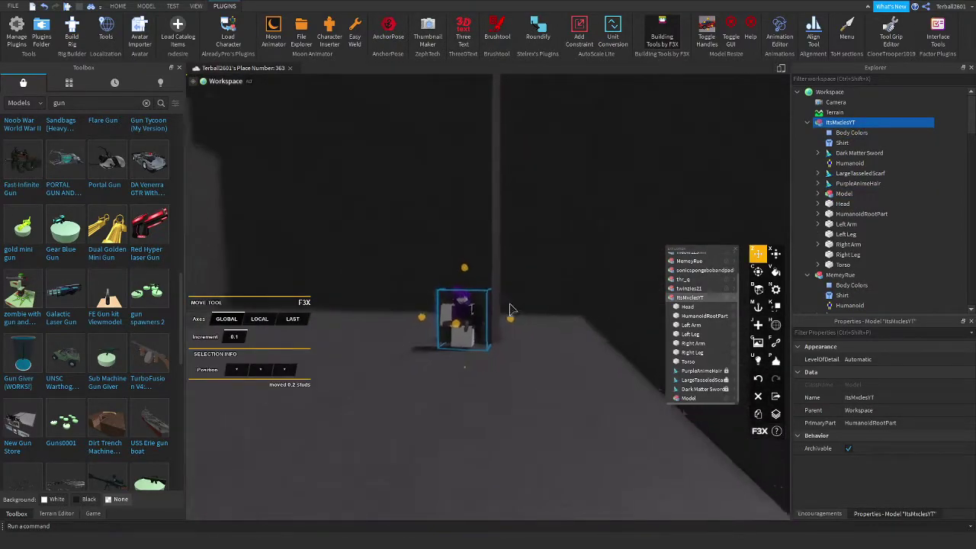
pyautogui.scroll(-6, 511, 308)
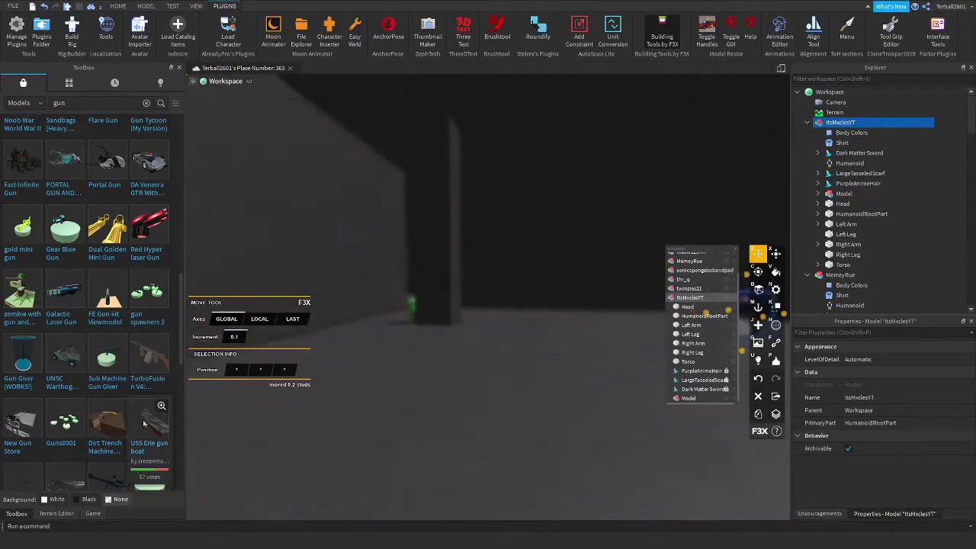
pyautogui.scroll(-5, 141, 428)
pyautogui.press('a')
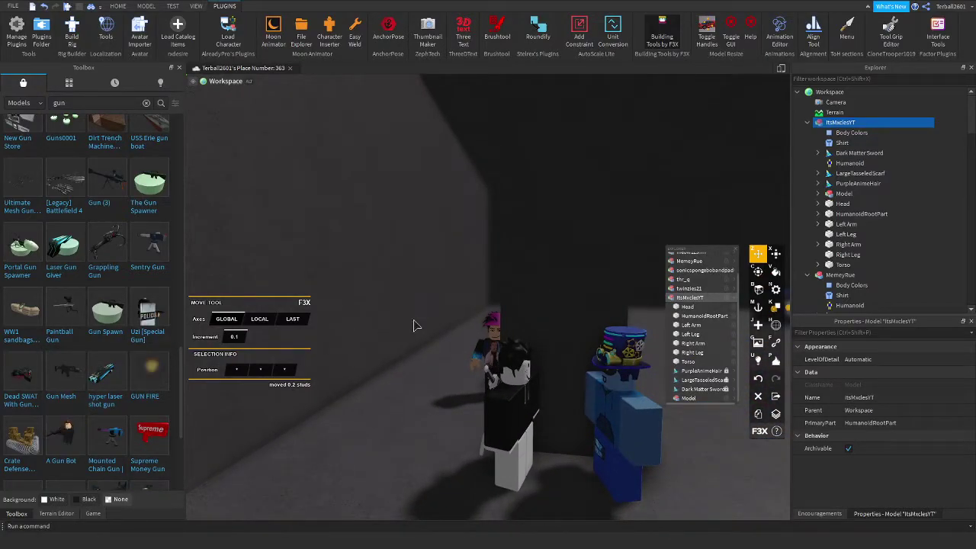
pyautogui.click(414, 325)
pyautogui.press('f')
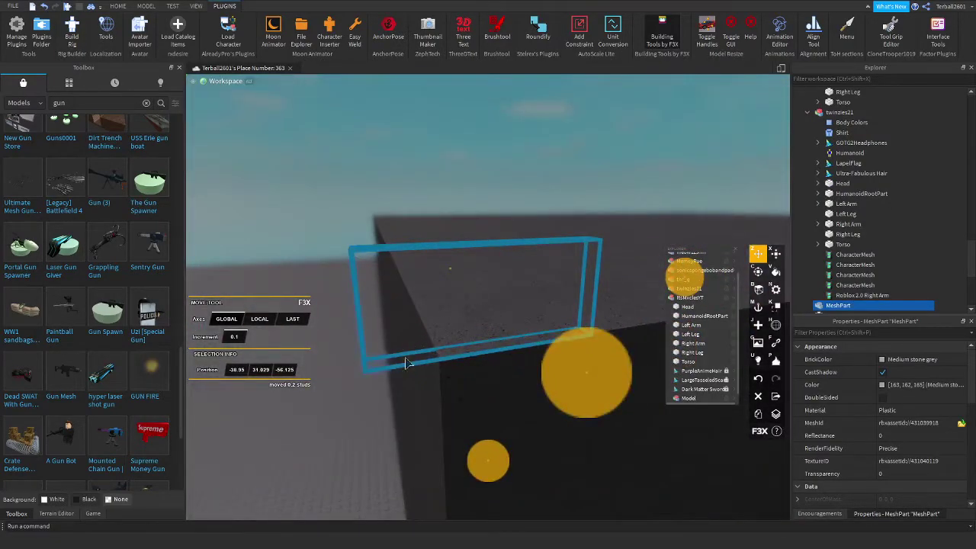
pyautogui.moveTo(405, 365); pyautogui.dragTo(458, 352)
pyautogui.scroll(5, 542, 338)
pyautogui.scroll(-5, 542, 338)
pyautogui.moveTo(540, 342); pyautogui.dragTo(555, 385)
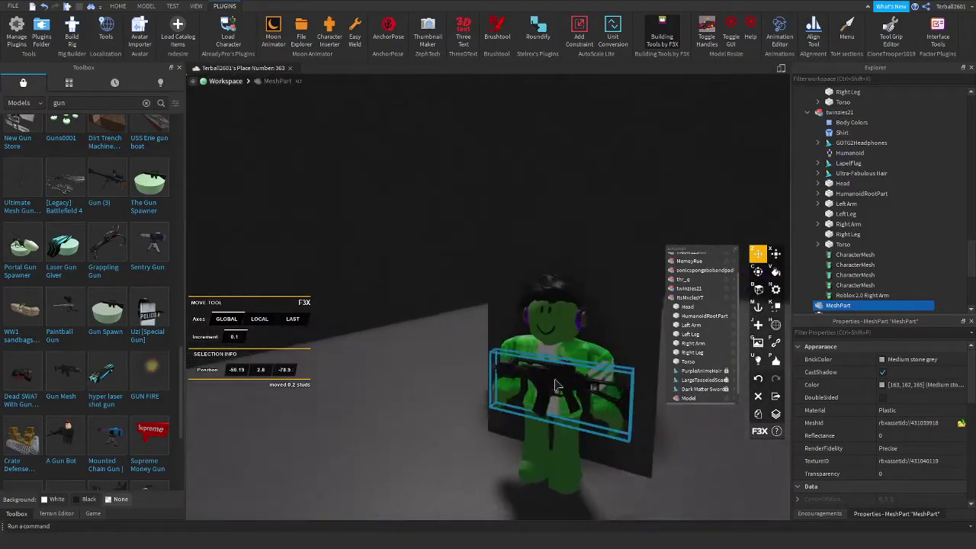
# Rotate the rifle mesh to stand upright and align it with one of twinzies21's hands.
pyautogui.press('c')
pyautogui.moveTo(468, 484); pyautogui.dragTo(646, 356)
pyautogui.press('z')
pyautogui.scroll(2, 408, 390)
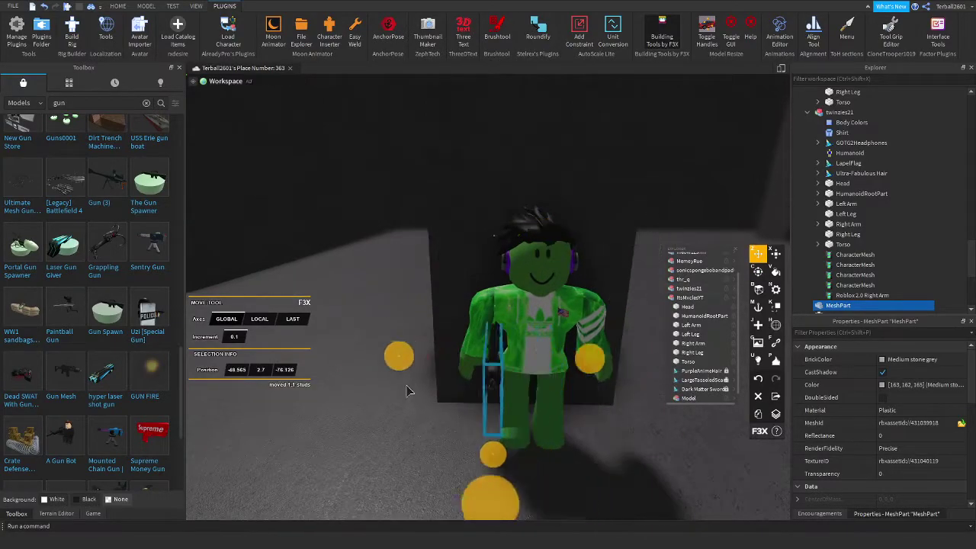
pyautogui.moveTo(392, 398); pyautogui.dragTo(391, 394, button='right')
pyautogui.press('c')
pyautogui.moveTo(366, 385); pyautogui.dragTo(374, 392)
pyautogui.moveTo(375, 392); pyautogui.dragTo(499, 273, button='right')
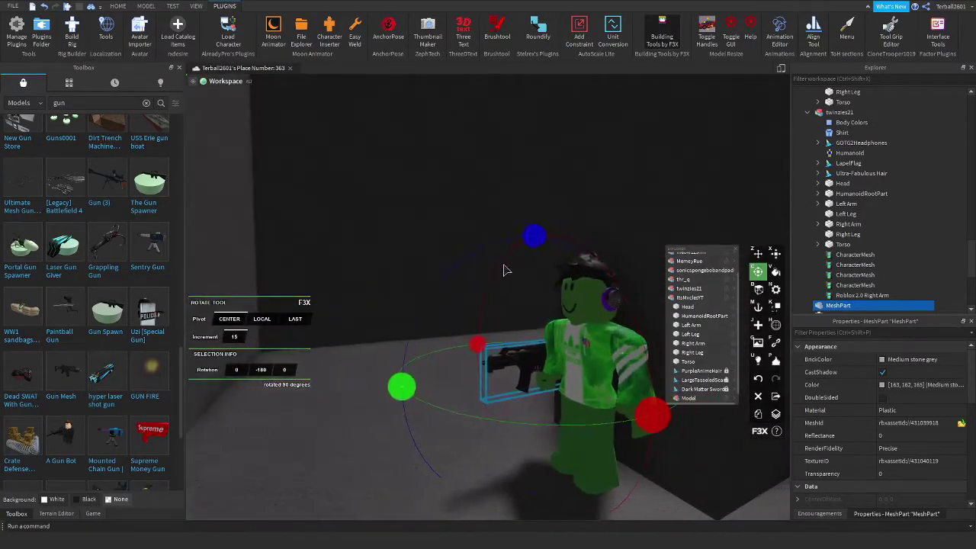
pyautogui.press('z')
pyautogui.moveTo(447, 381)
pyautogui.mouseDown()
pyautogui.moveTo(460, 381)
pyautogui.moveTo(448, 398)
pyautogui.mouseUp()
pyautogui.moveTo(539, 266); pyautogui.dragTo(546, 270)
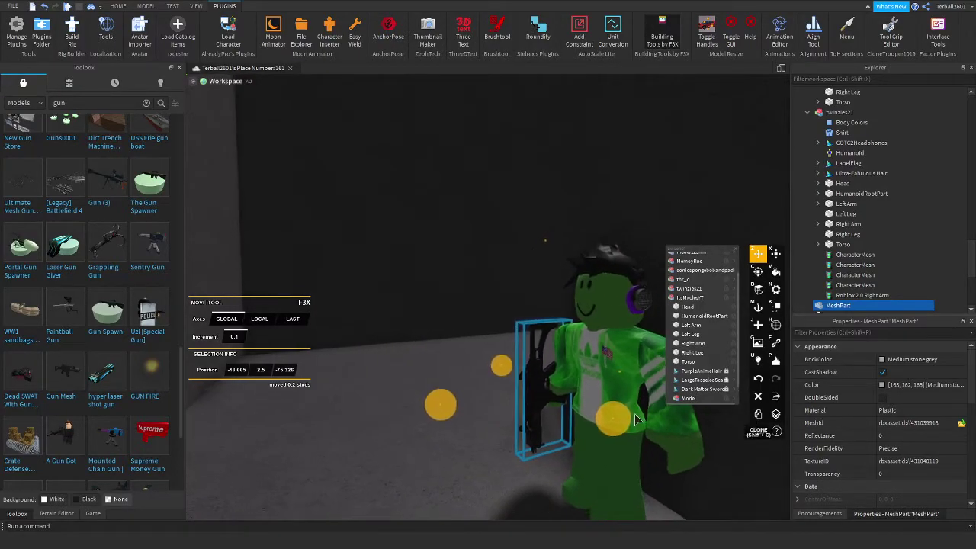
# Duplicate the rifle mesh and move the copy 3 studs across to twinzies21's other hand.
pyautogui.hotkey('ctrl', 'd')
pyautogui.moveTo(634, 392); pyautogui.dragTo(627, 438)
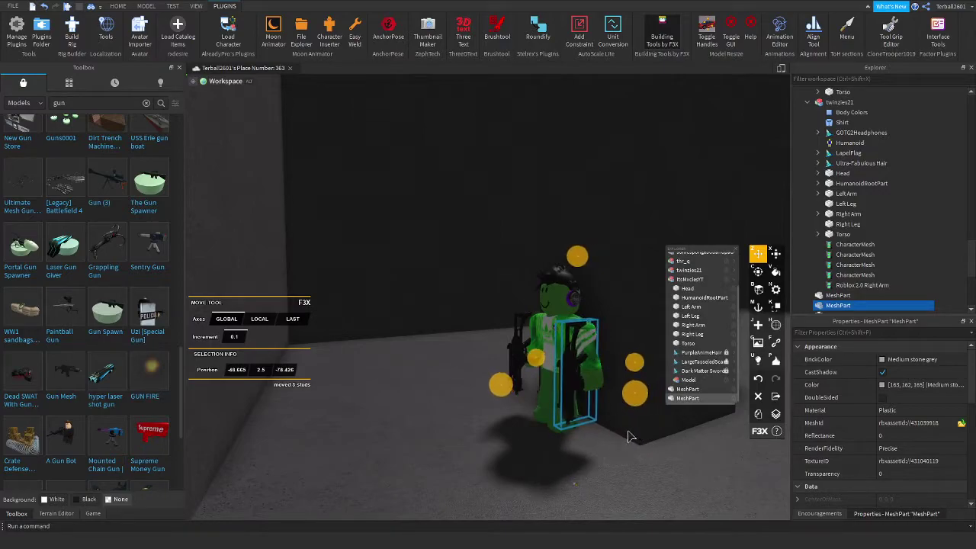
pyautogui.scroll(-10, 359, 152)
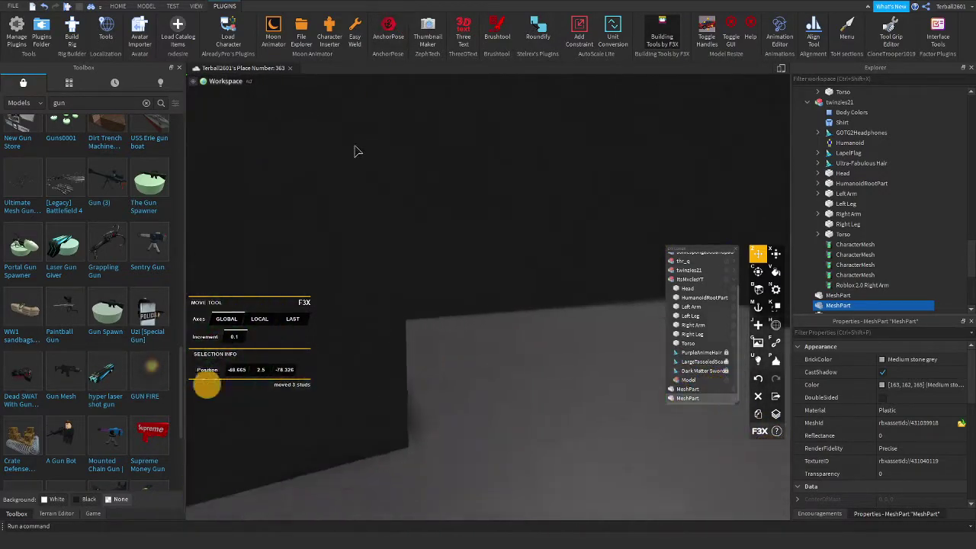
pyautogui.click(229, 35)
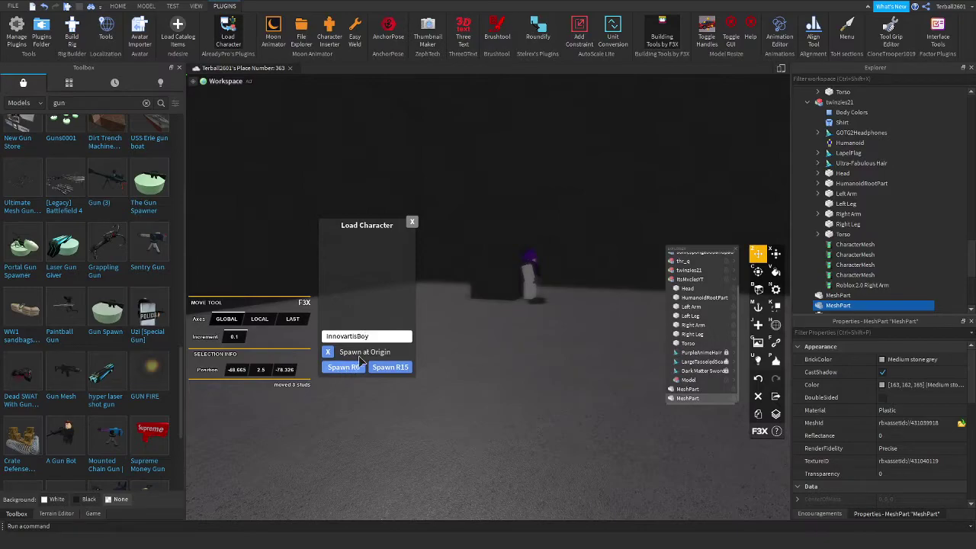
pyautogui.press('Return')
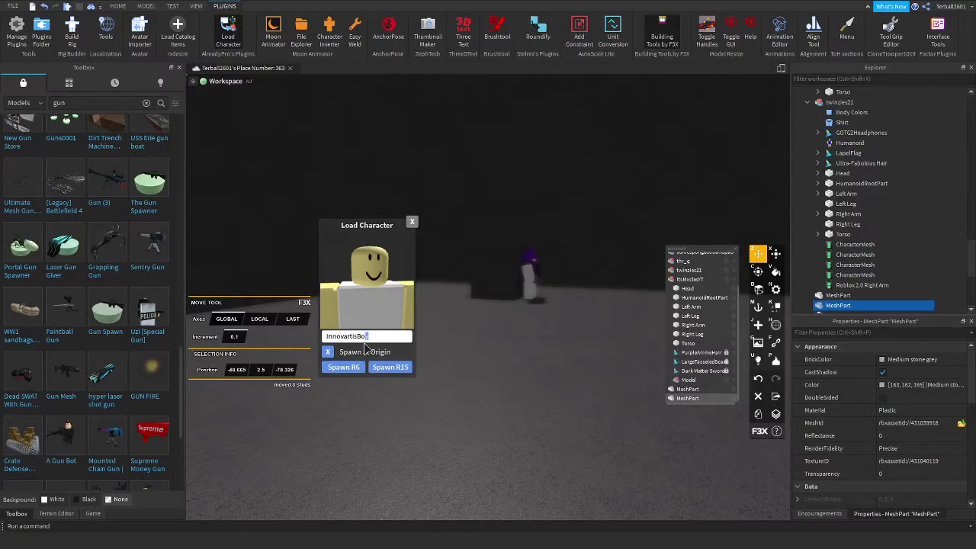
pyautogui.press('BackSpace')
pyautogui.press('BackSpace')
pyautogui.press('BackSpace')
pyautogui.press('BackSpace')
pyautogui.press('BackSpace')
pyautogui.press('BackSpace')
pyautogui.press('BackSpace')
pyautogui.press('BackSpace')
pyautogui.press('BackSpace')
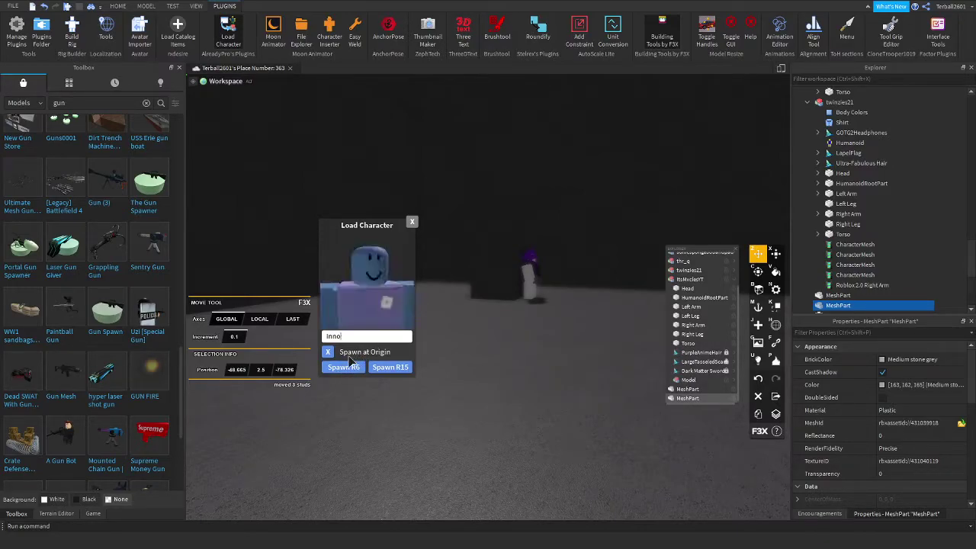
pyautogui.click(411, 221)
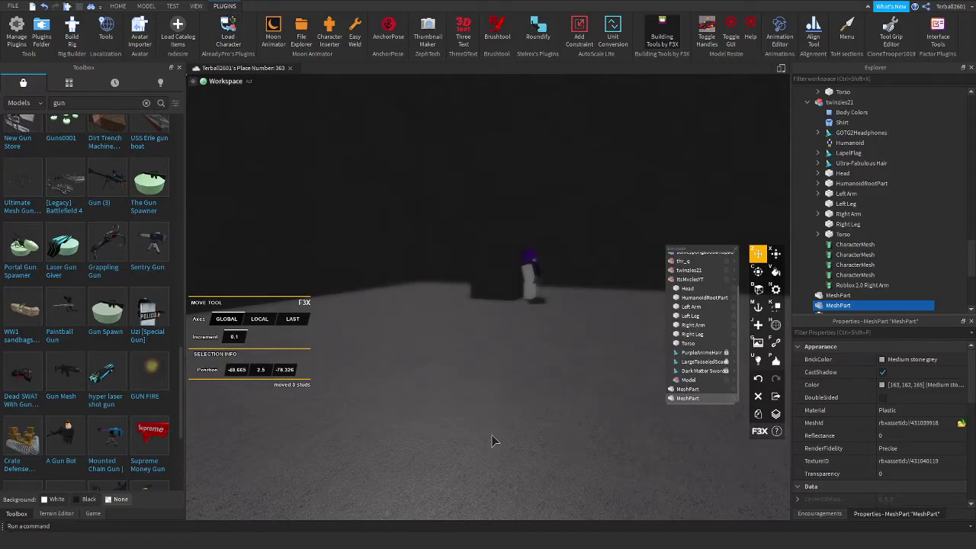
# Load the character Innovartisticboy and spawn it as an R6 avatar at the origin.
pyautogui.click(228, 31)
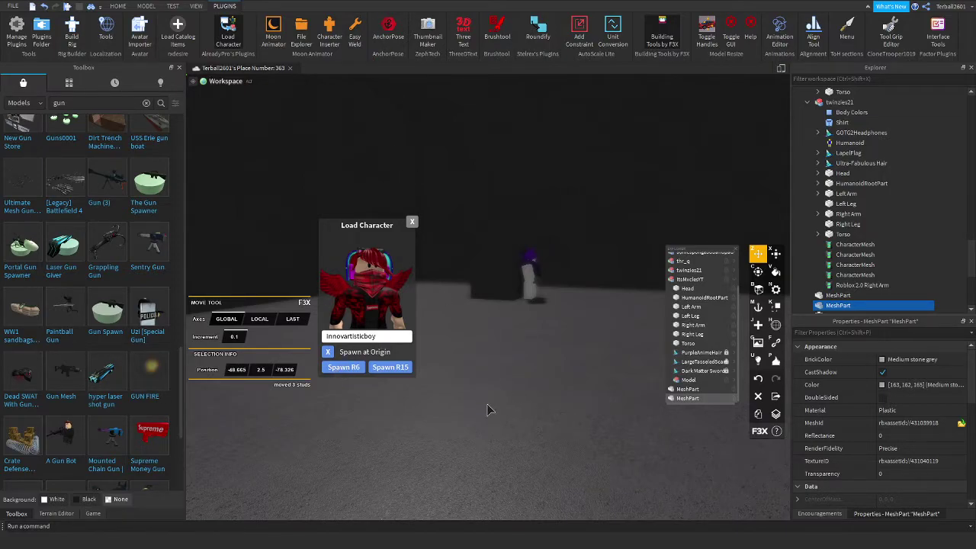
pyautogui.press('d')
pyautogui.press('a')
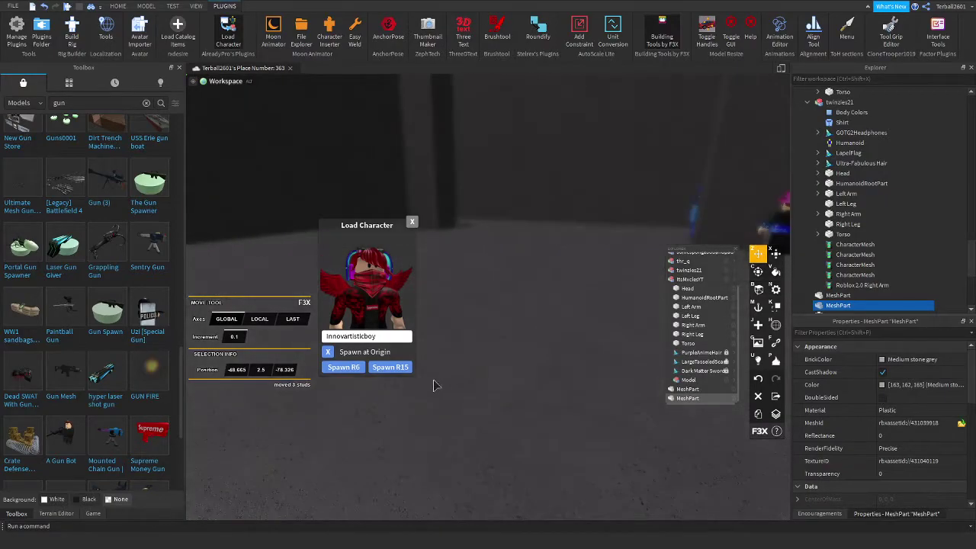
pyautogui.click(344, 366)
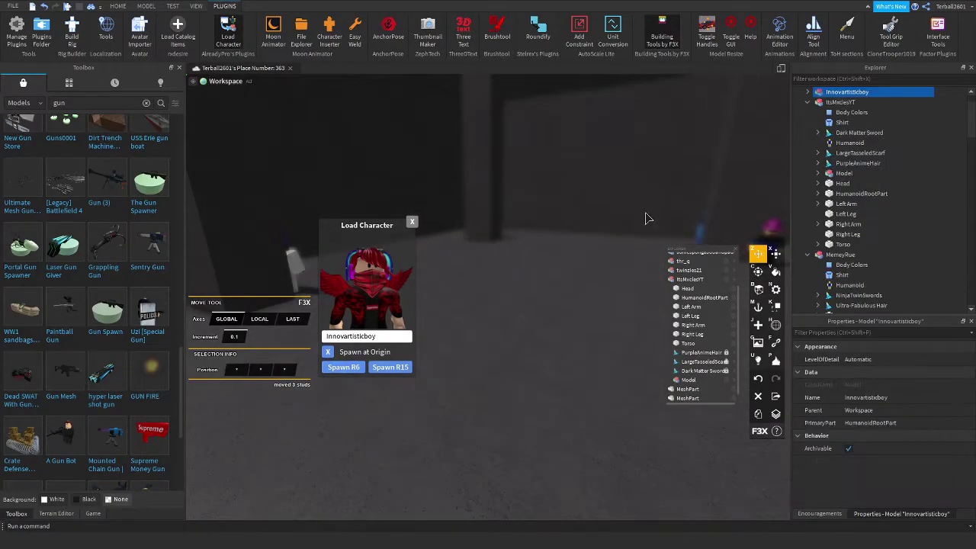
pyautogui.click(412, 221)
# Move the Innovartisticboy avatar from its spawn point into the dark building, near the pillars.
pyautogui.press('f')
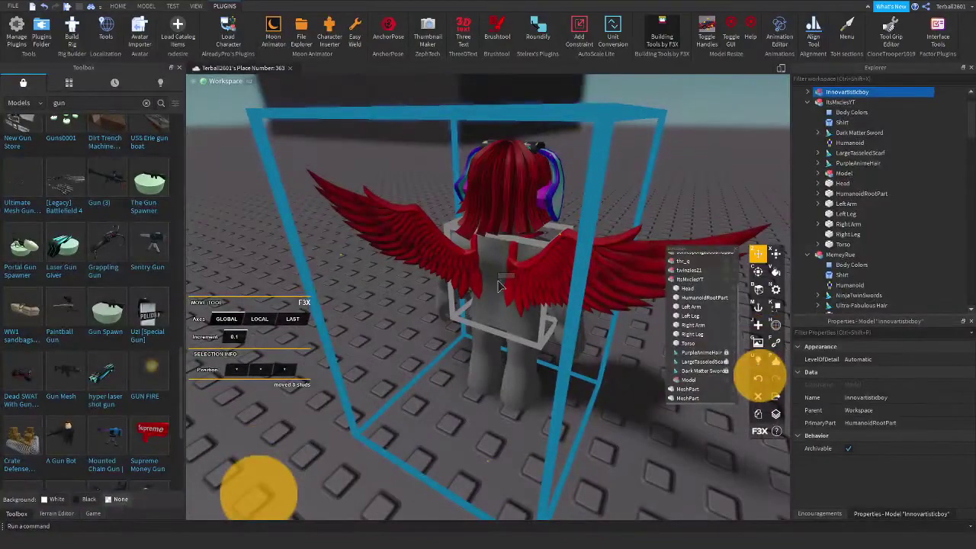
pyautogui.scroll(-10, 503, 305)
pyautogui.scroll(4, 521, 324)
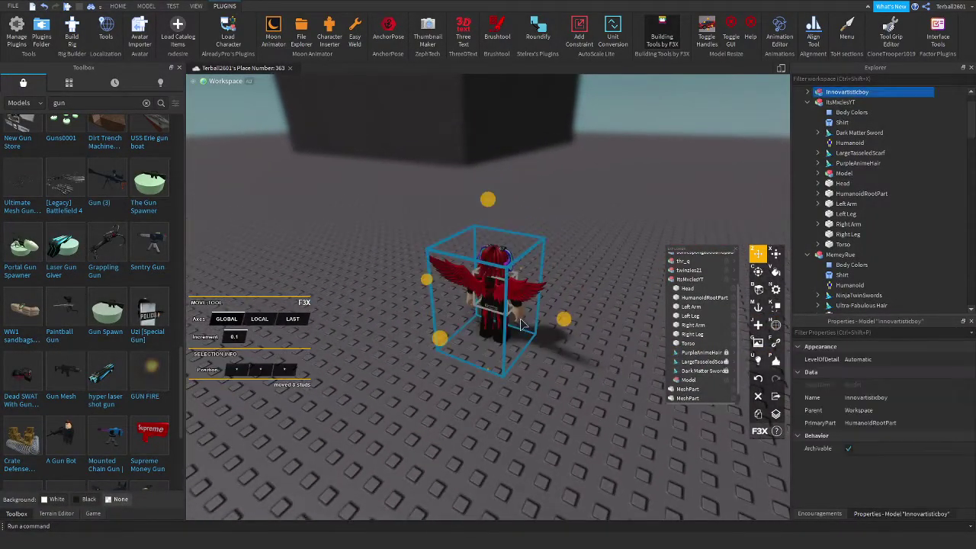
pyautogui.moveTo(495, 309); pyautogui.dragTo(372, 448)
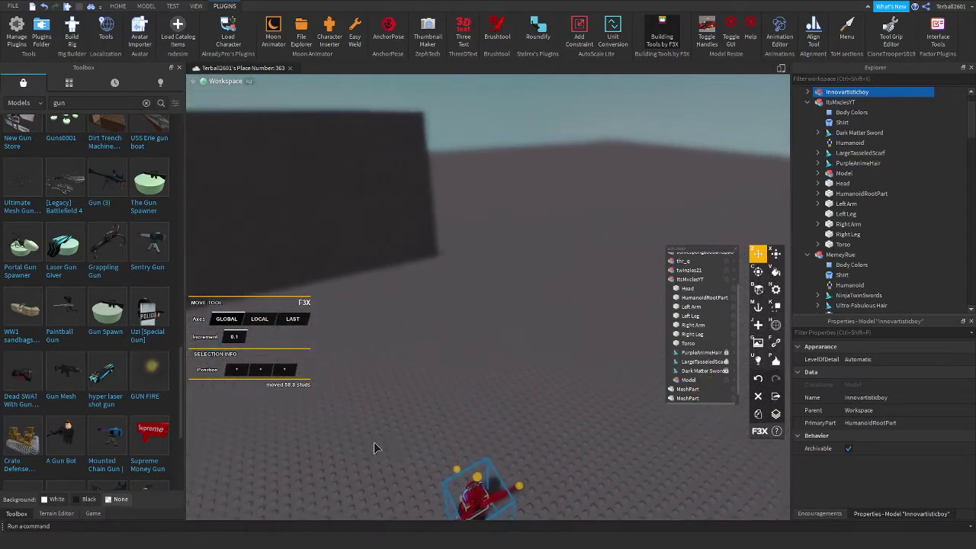
pyautogui.moveTo(461, 471); pyautogui.dragTo(333, 418)
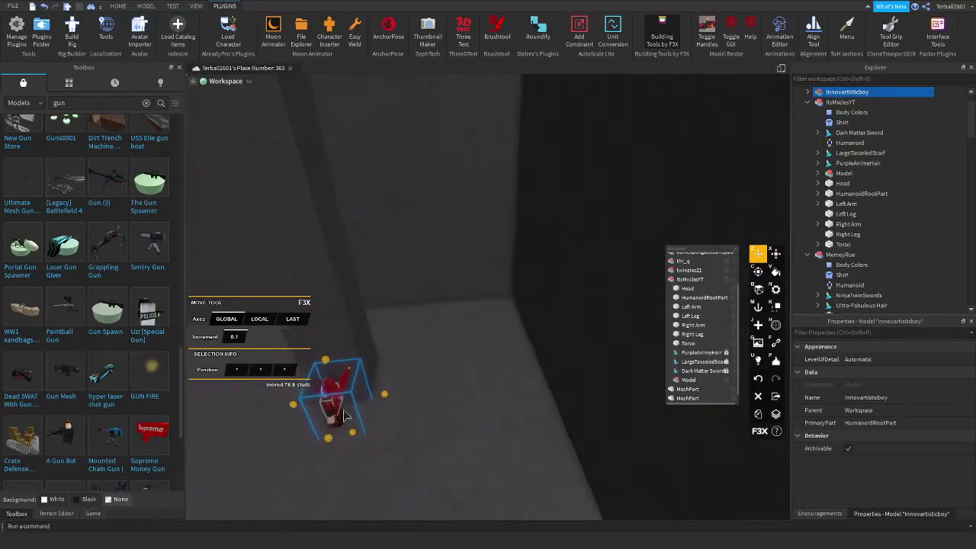
pyautogui.scroll(5, 574, 318)
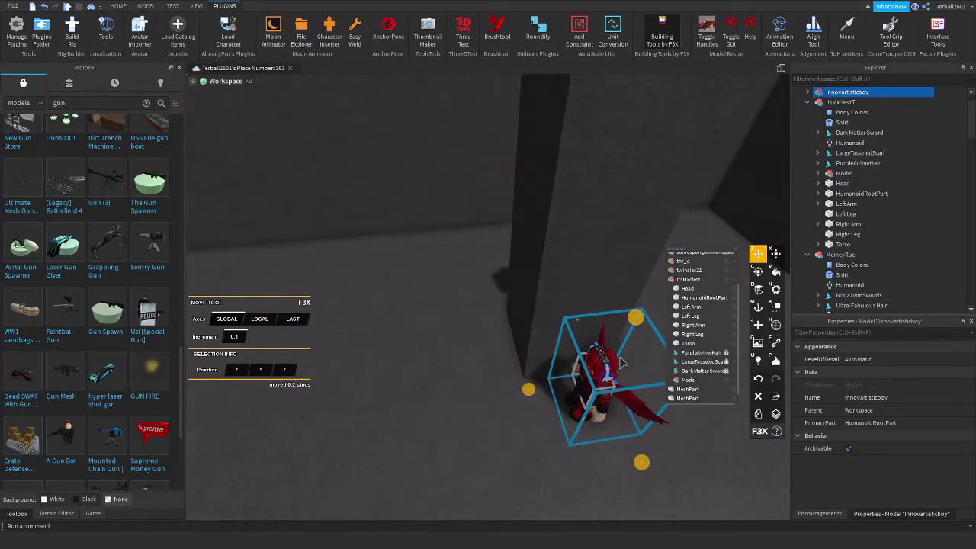
pyautogui.moveTo(536, 390); pyautogui.dragTo(523, 390)
pyautogui.moveTo(546, 357); pyautogui.dragTo(487, 411)
pyautogui.scroll(3, 495, 381)
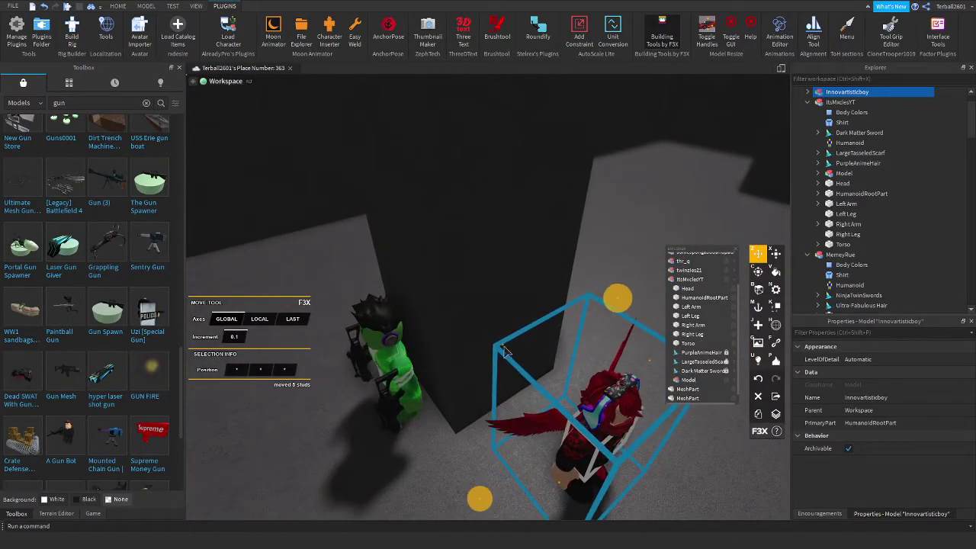
pyautogui.moveTo(504, 351); pyautogui.dragTo(458, 382)
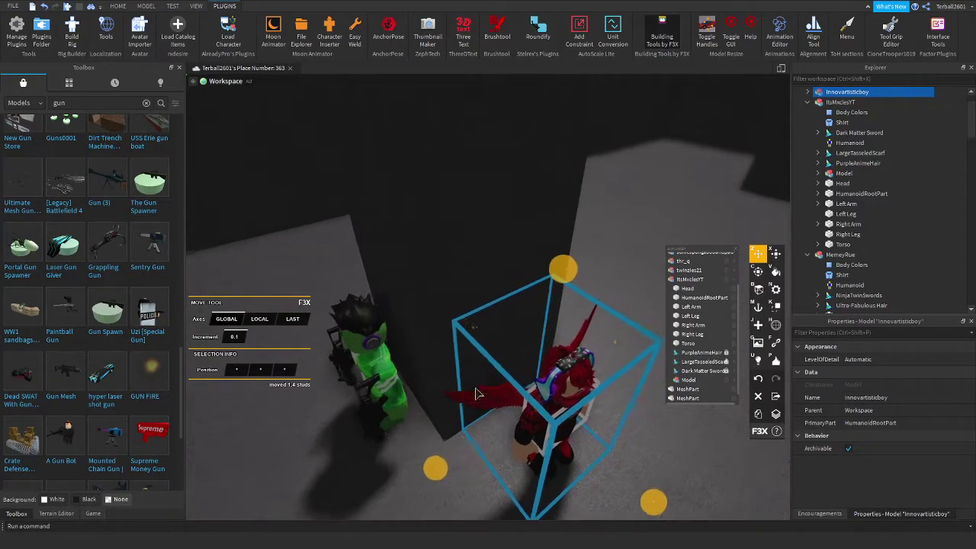
pyautogui.scroll(4, 488, 381)
pyautogui.scroll(-5, 508, 381)
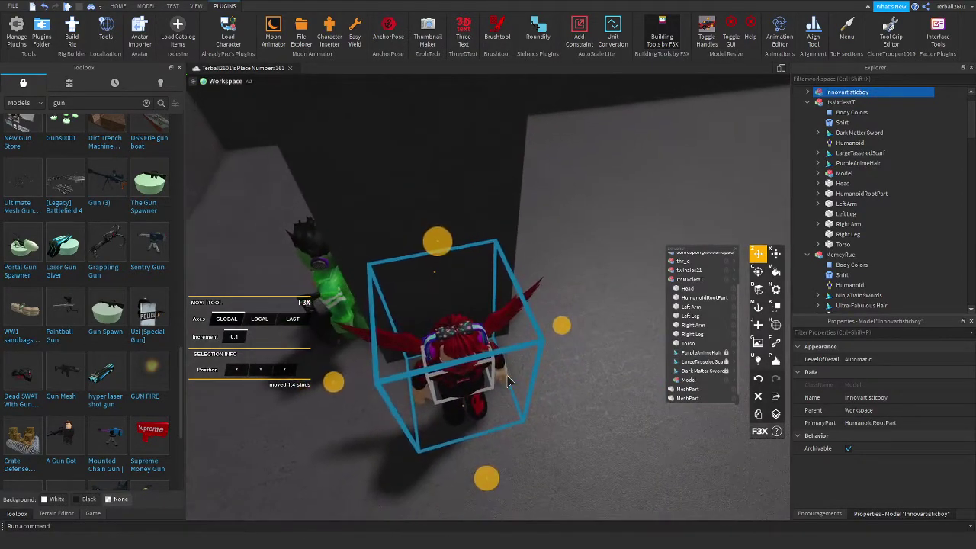
pyautogui.scroll(3, 509, 381)
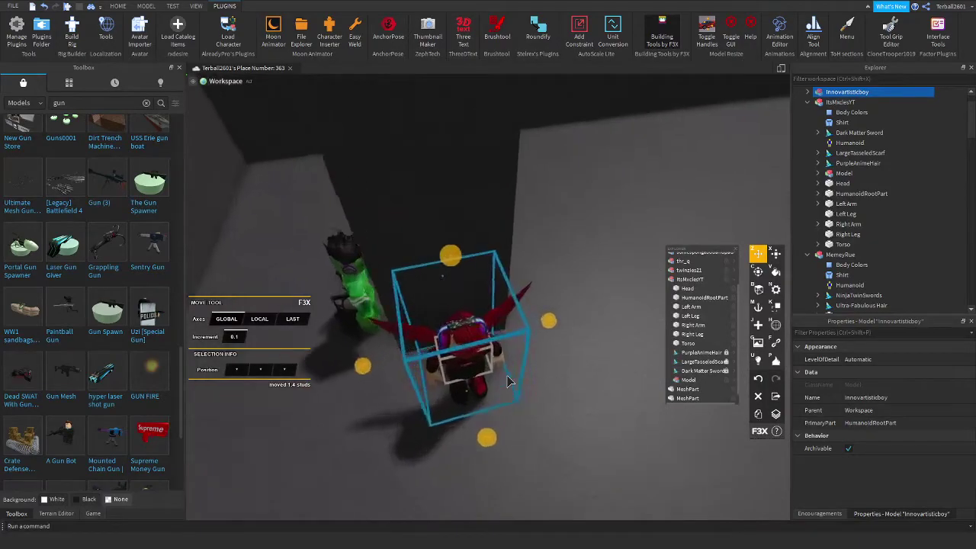
pyautogui.scroll(5, 508, 381)
pyautogui.moveTo(509, 381); pyautogui.dragTo(512, 389, button='right')
pyautogui.scroll(-5, 513, 395)
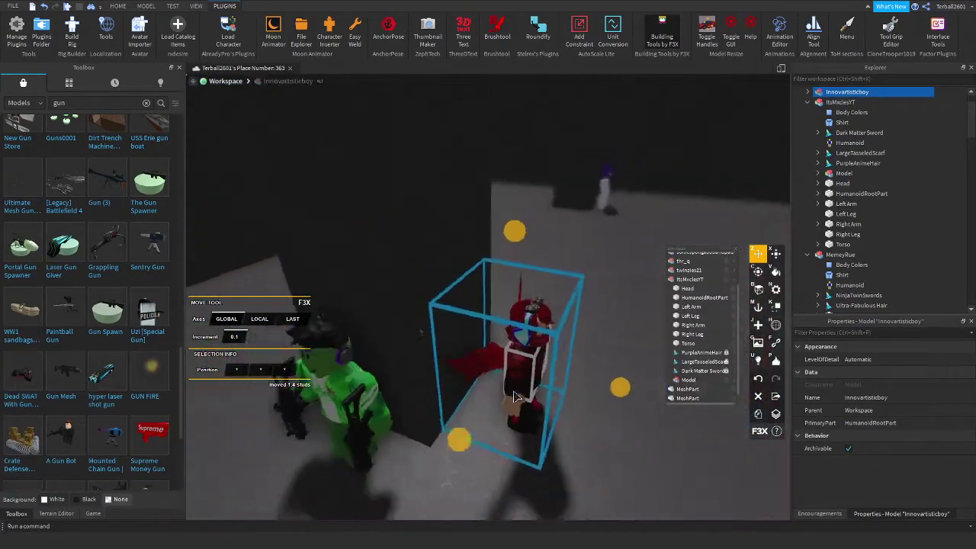
pyautogui.scroll(3, 513, 391)
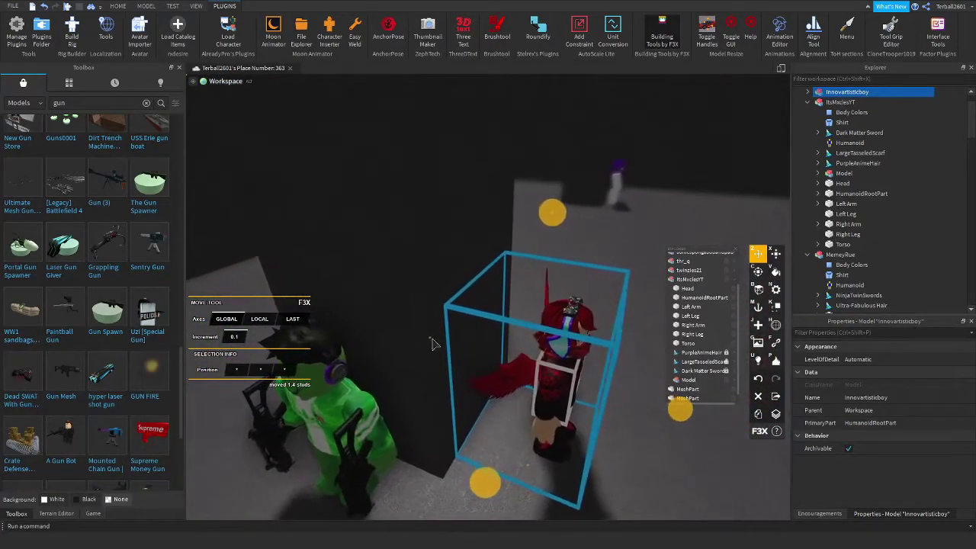
pyautogui.scroll(3, 347, 349)
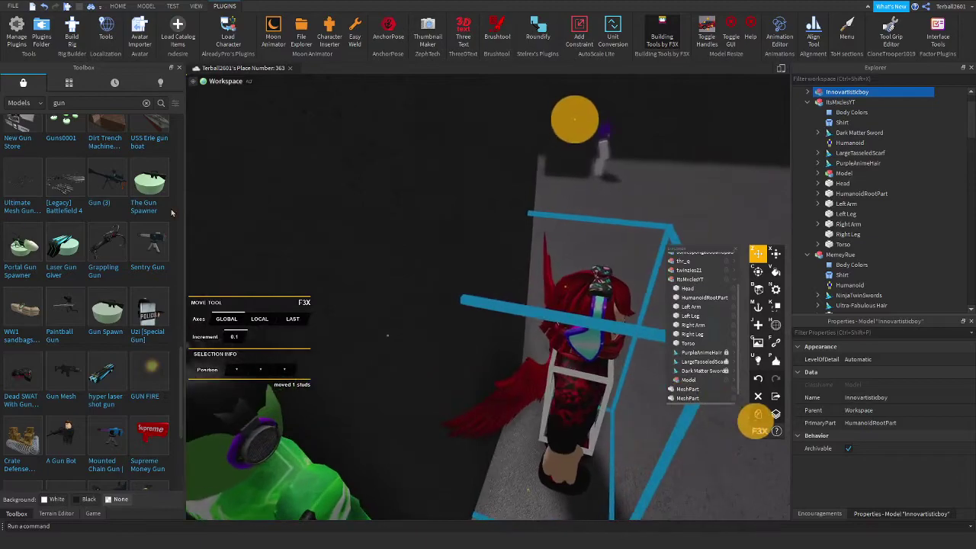
# Browse the Toolbox gun results and insert the Remington 870 shotgun.
pyautogui.scroll(5, 84, 314)
pyautogui.scroll(3, 88, 343)
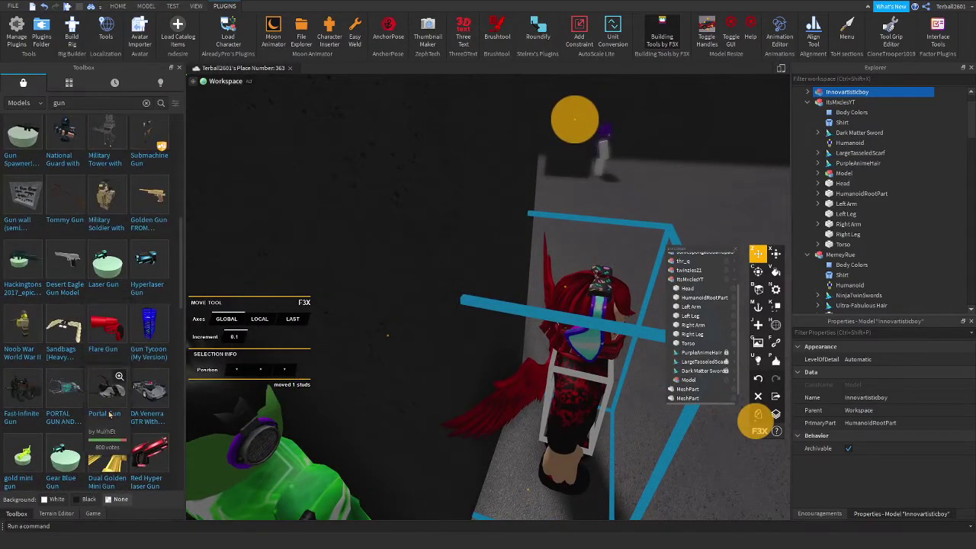
pyautogui.scroll(1, 109, 414)
pyautogui.scroll(4, 91, 302)
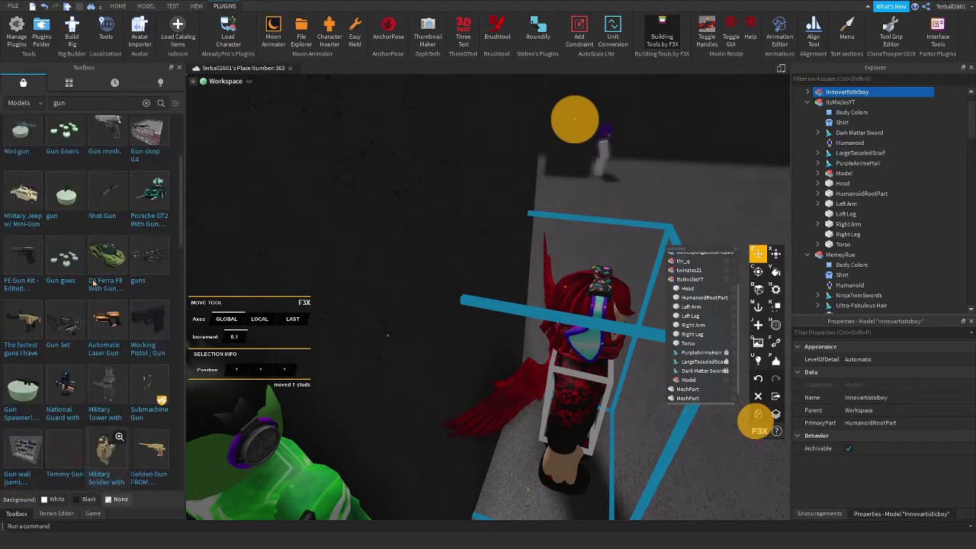
pyautogui.scroll(2, 152, 286)
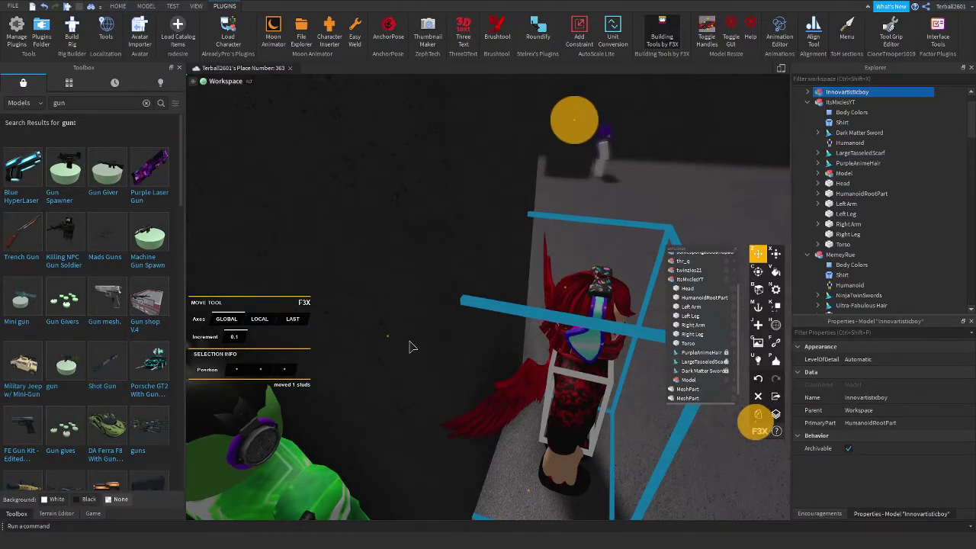
pyautogui.click(525, 285)
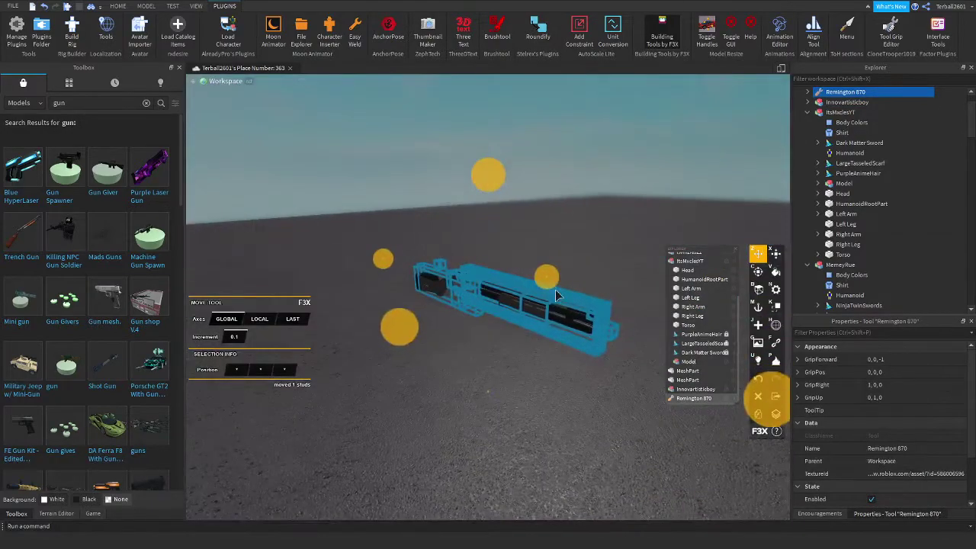
# Group the Remington 870 into a single model and open its anchor settings.
pyautogui.rightClick(532, 295)
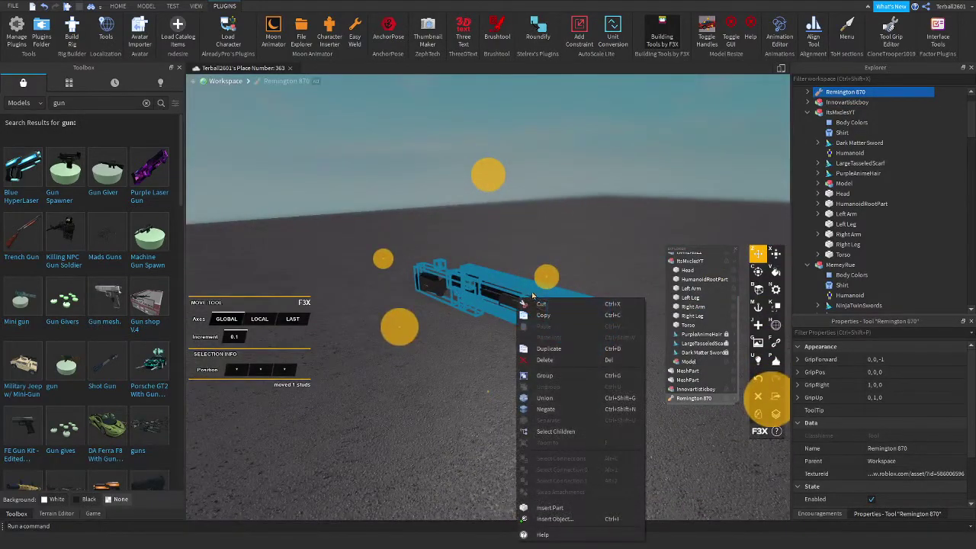
pyautogui.click(552, 375)
pyautogui.press('m')
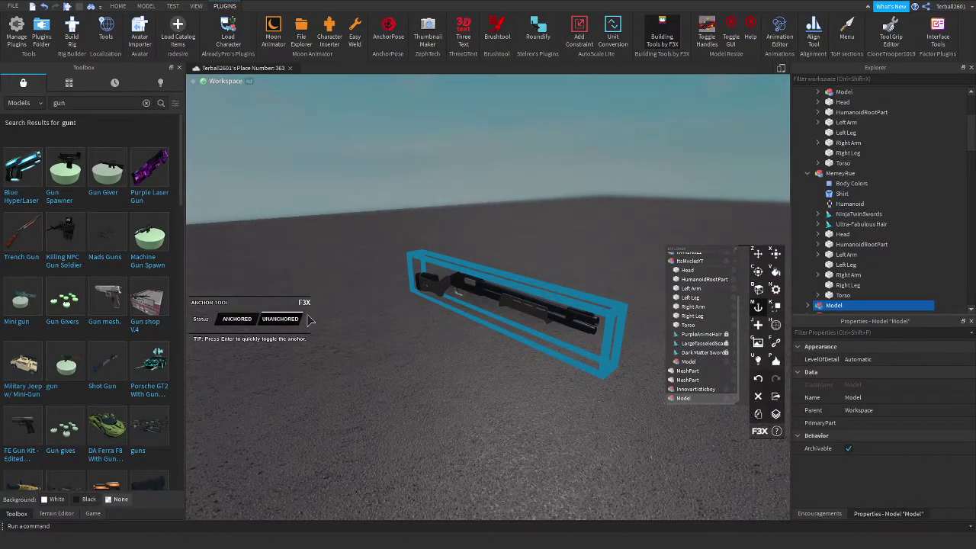
# Rotate the shotgun model and move it into the building, crosswise in front of Innovartisticboy's body.
pyautogui.press('z')
pyautogui.moveTo(517, 302); pyautogui.dragTo(357, 225, button='right')
pyautogui.press('c')
pyautogui.moveTo(317, 263); pyautogui.dragTo(472, 370)
pyautogui.press('z')
pyautogui.scroll(5, 496, 363)
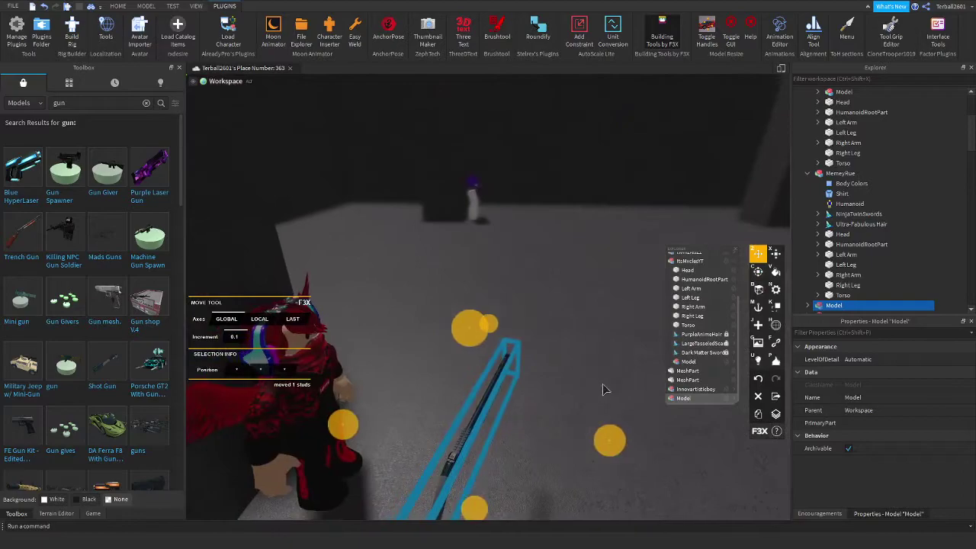
pyautogui.moveTo(600, 452); pyautogui.dragTo(462, 465)
pyautogui.moveTo(451, 462); pyautogui.dragTo(465, 404, button='right')
pyautogui.moveTo(626, 368); pyautogui.dragTo(572, 366, button='right')
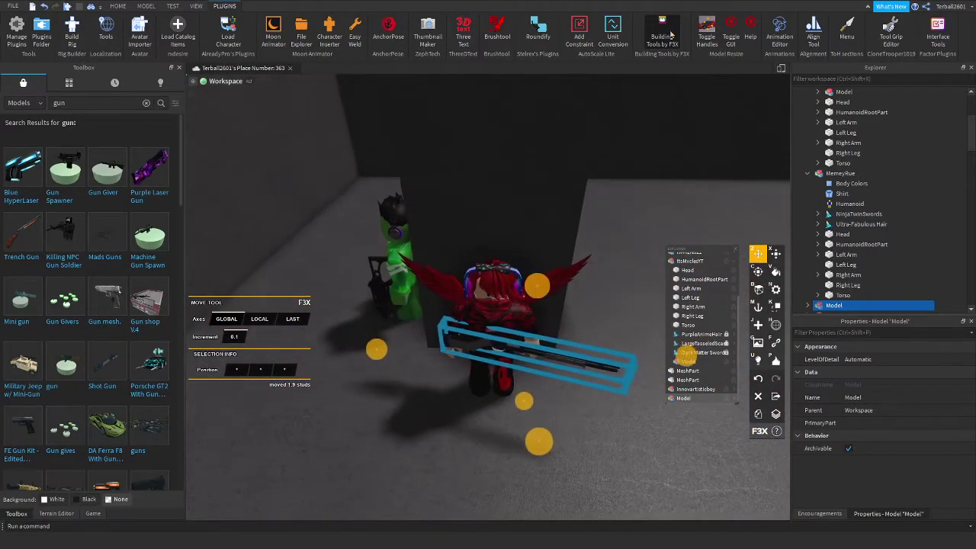
# Scale the shotgun model down slightly and return to the F3X building tools.
pyautogui.click(147, 6)
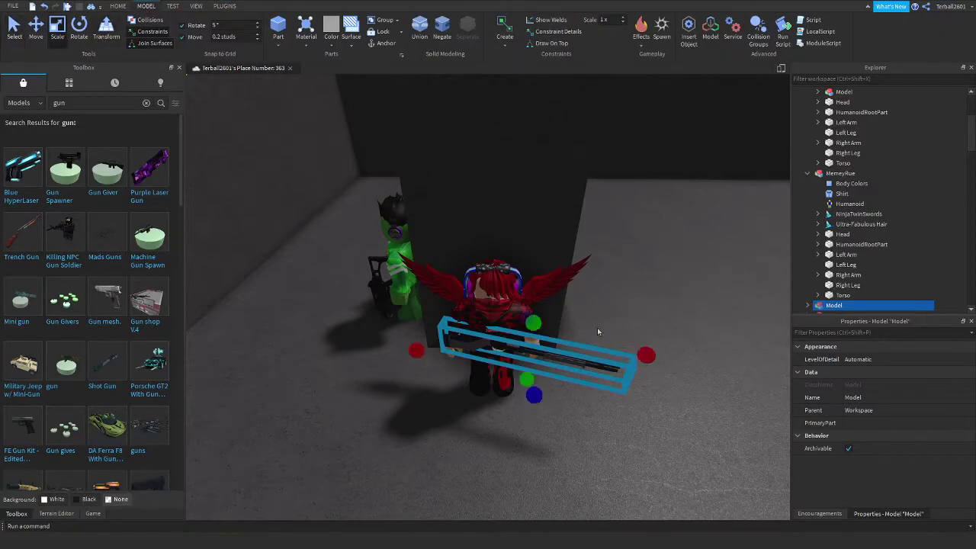
pyautogui.moveTo(647, 349); pyautogui.dragTo(590, 349)
pyautogui.moveTo(590, 348); pyautogui.dragTo(564, 335, button='right')
pyautogui.click(224, 6)
pyautogui.click(631, 34)
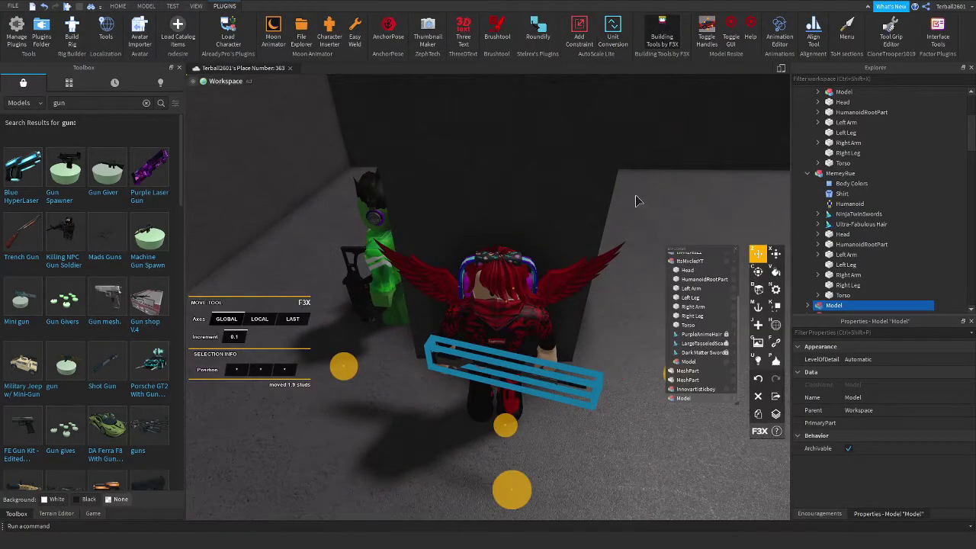
# Rotate Innovartisticboy's left and right arms together 30 degrees forward, toward the shotgun.
pyautogui.moveTo(648, 191); pyautogui.dragTo(610, 228, button='right')
pyautogui.click(539, 298)
pyautogui.moveTo(538, 297); pyautogui.dragTo(538, 297, button='right')
pyautogui.scroll(3, 539, 297)
pyautogui.moveTo(465, 343); pyautogui.dragTo(467, 319, button='right')
pyautogui.scroll(3, 876, 227)
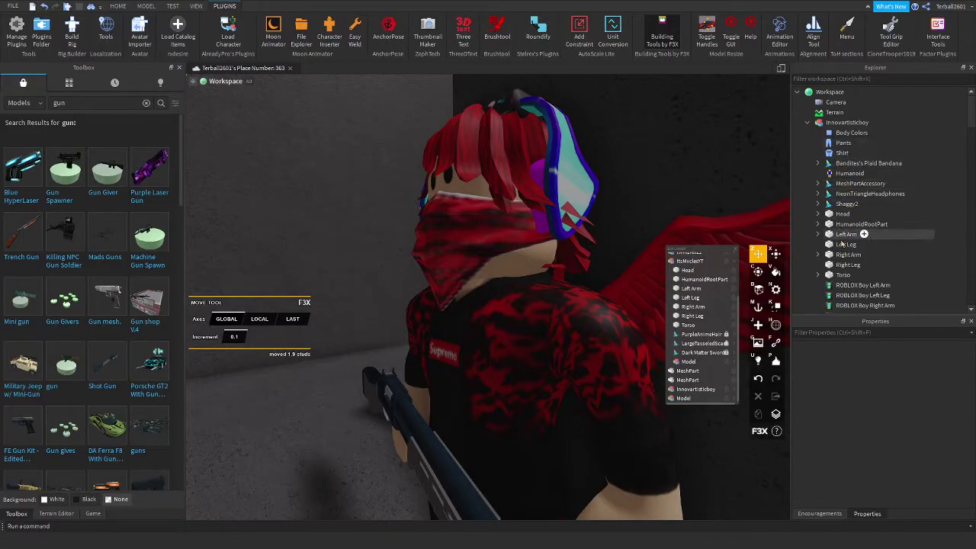
pyautogui.click(843, 236)
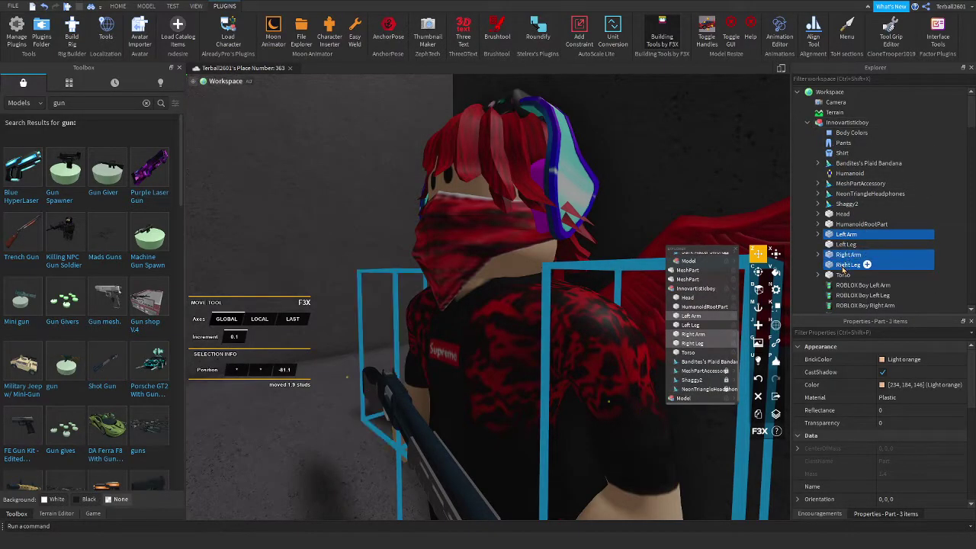
pyautogui.keyDown('ctrl'); pyautogui.click(843, 264); pyautogui.keyUp('ctrl')
pyautogui.press('c')
pyautogui.moveTo(648, 338); pyautogui.dragTo(568, 343)
# Move both of Innovartisticboy's arms to line up with the shoulders, at a height of 3.3 studs.
pyautogui.press('z')
pyautogui.moveTo(568, 342); pyautogui.dragTo(608, 339, button='right')
pyautogui.press('c')
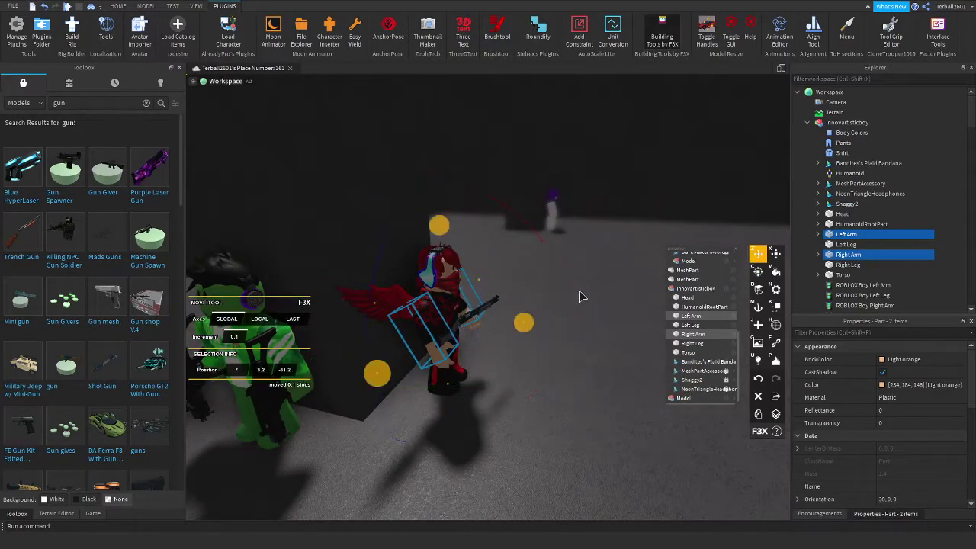
pyautogui.press('z')
pyautogui.moveTo(445, 221); pyautogui.dragTo(447, 218)
pyautogui.scroll(5, 457, 244)
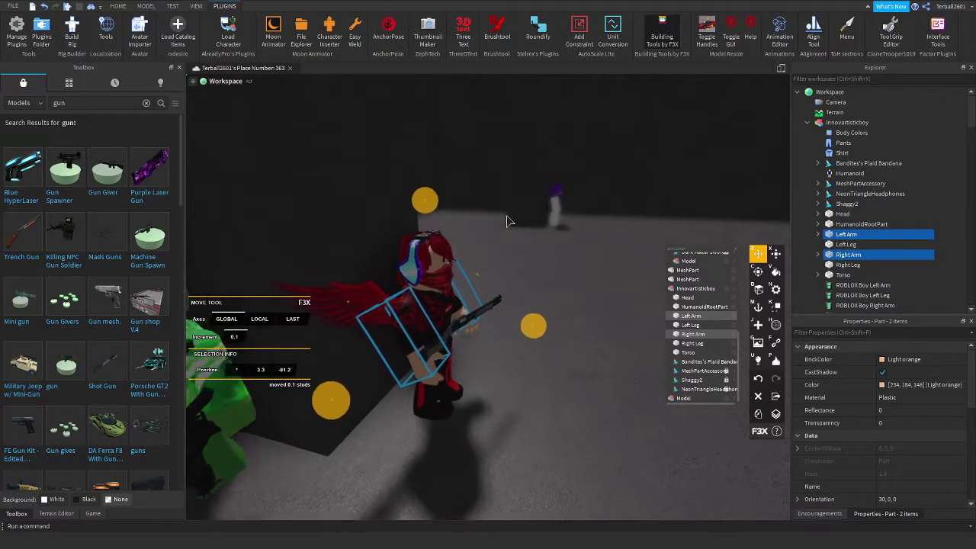
pyautogui.moveTo(467, 256); pyautogui.dragTo(499, 274, button='right')
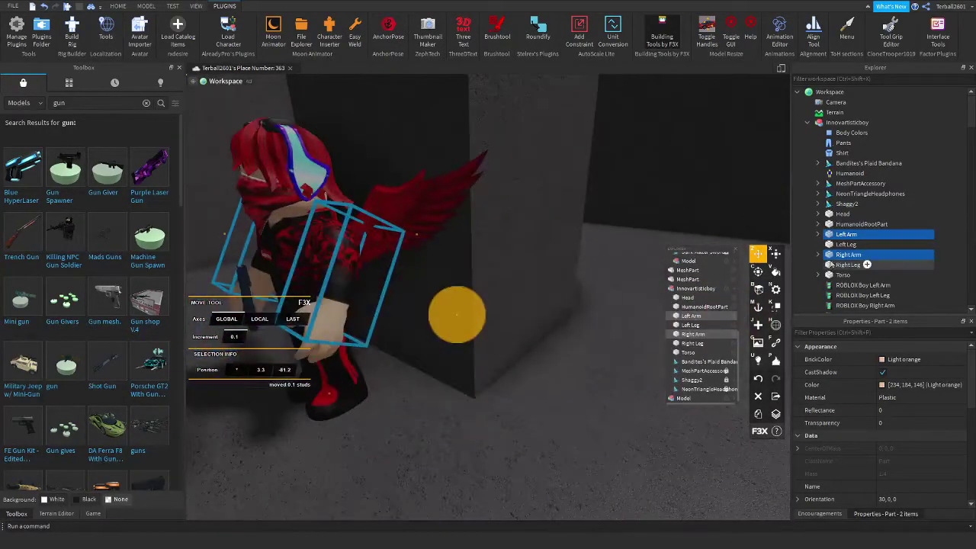
# Rotate only the left arm a further 45 degrees upward and shift it to the shoulder at height 3.4.
pyautogui.click(848, 254)
pyautogui.click(846, 235)
pyautogui.click(757, 271)
pyautogui.moveTo(313, 298); pyautogui.dragTo(313, 298, button='right')
pyautogui.moveTo(406, 232); pyautogui.dragTo(459, 185)
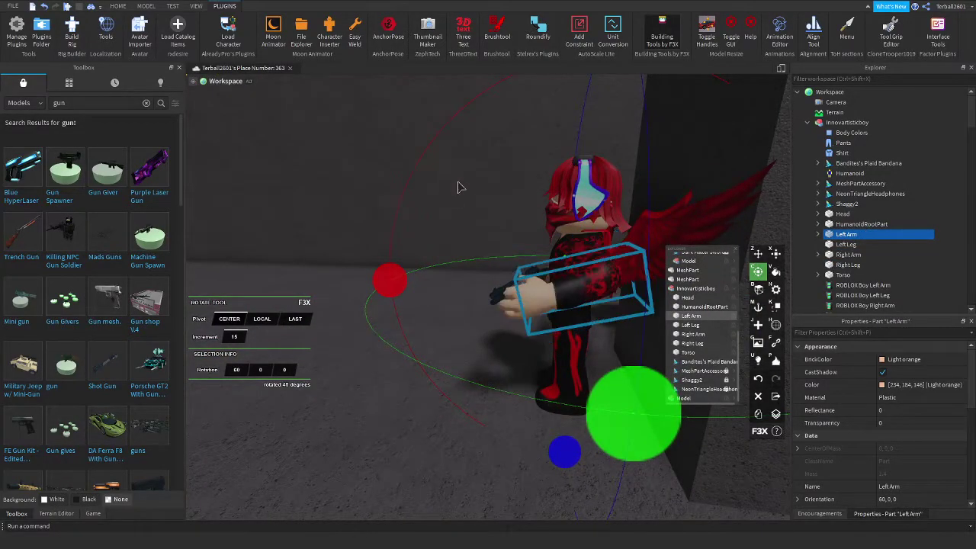
pyautogui.press('z')
pyautogui.moveTo(709, 298); pyautogui.dragTo(660, 304, button='right')
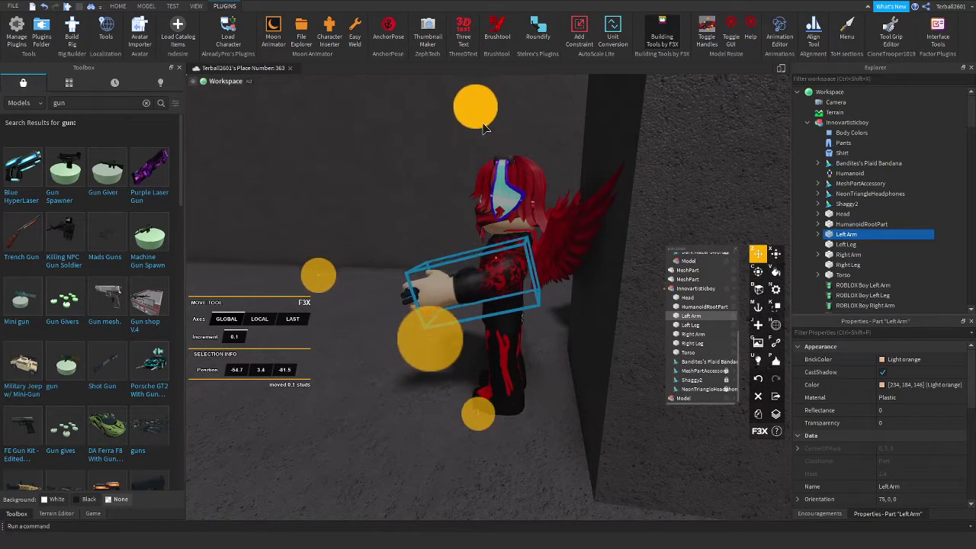
# Lower the left arm by 15 degrees to an orientation of 60 degrees so its hand meets the shotgun.
pyautogui.press('c')
pyautogui.moveTo(358, 288); pyautogui.dragTo(358, 288, button='right')
pyautogui.moveTo(359, 288); pyautogui.dragTo(334, 327)
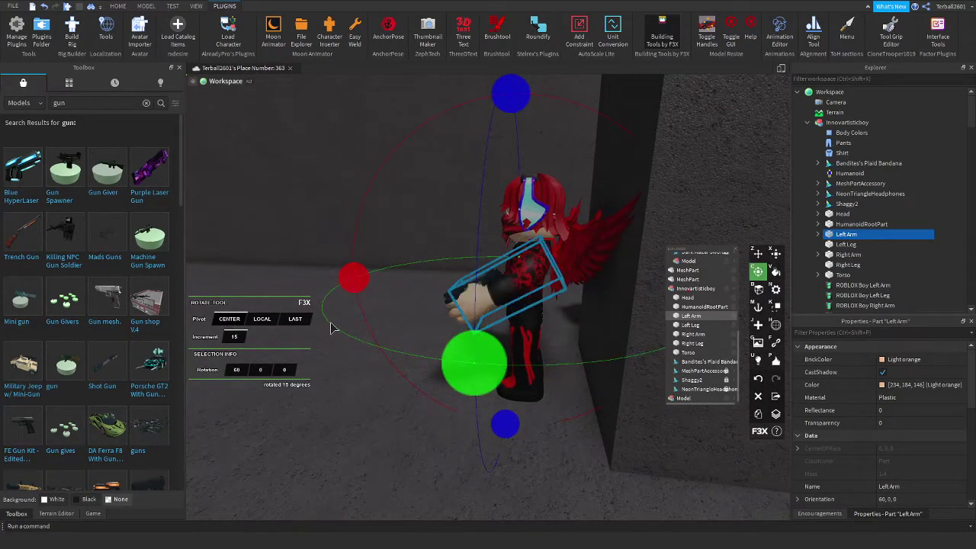
pyautogui.press('z')
pyautogui.scroll(5, 485, 286)
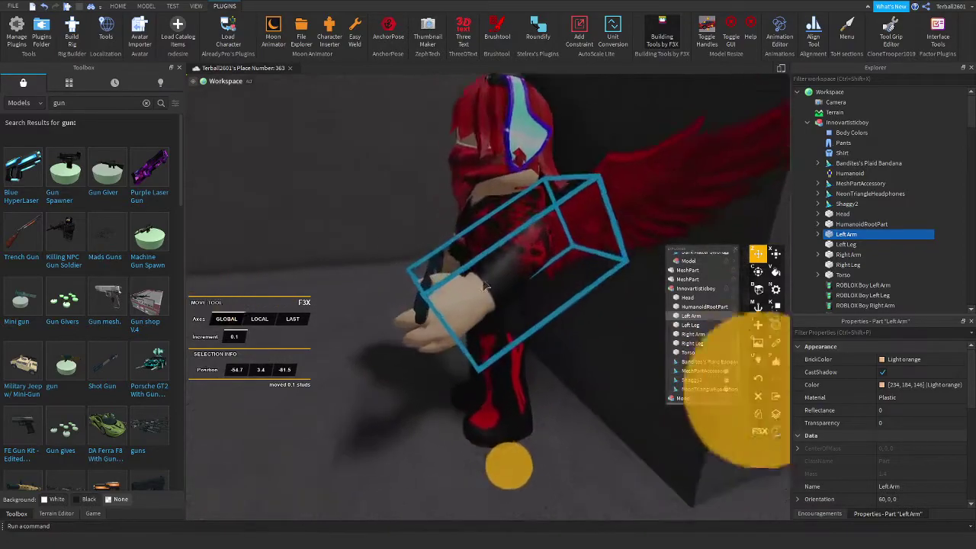
pyautogui.scroll(-3, 458, 288)
pyautogui.moveTo(430, 289); pyautogui.dragTo(457, 288, button='right')
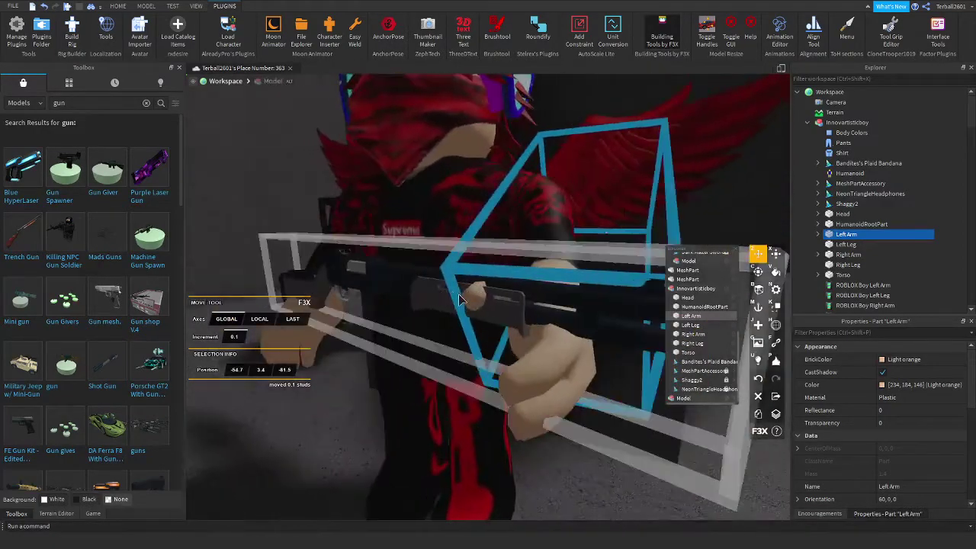
# Try turning the right arm 15 degrees inward toward the shotgun, and undo that rotation.
pyautogui.click(456, 286)
pyautogui.scroll(-3, 456, 286)
pyautogui.scroll(-2, 456, 286)
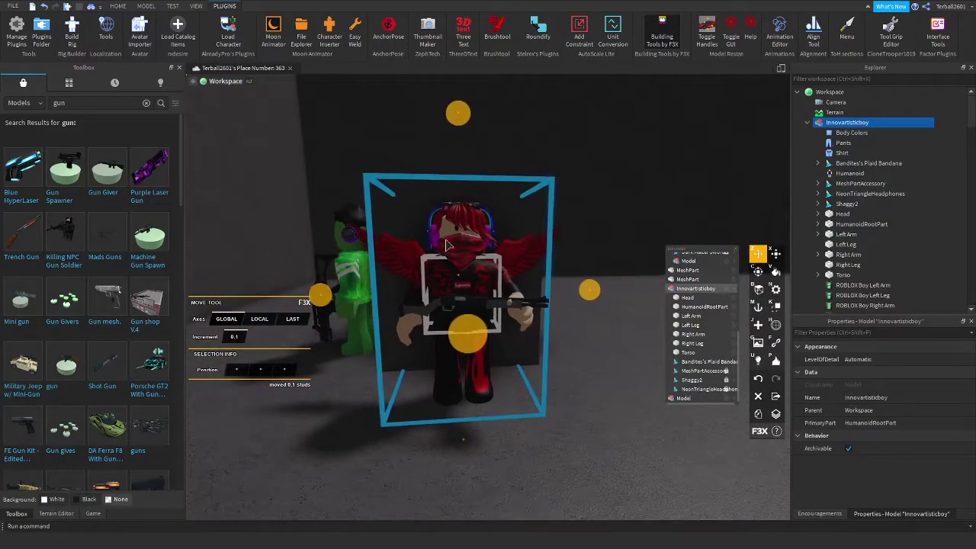
pyautogui.scroll(5, 450, 252)
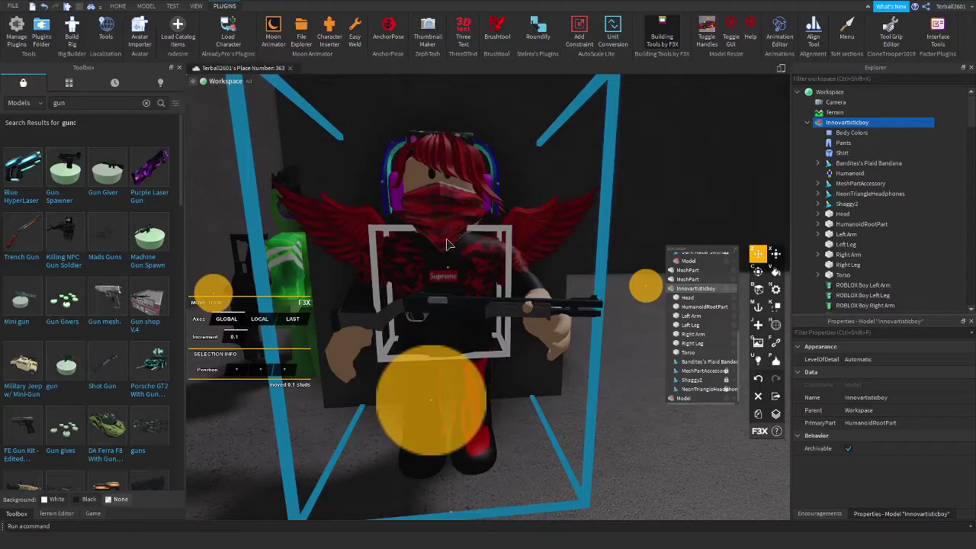
pyautogui.click(845, 234)
pyautogui.click(848, 254)
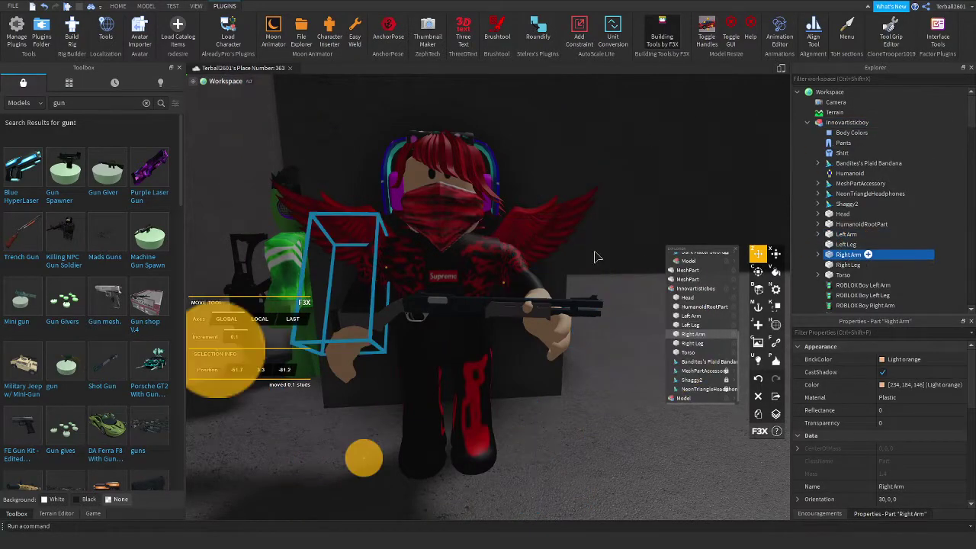
pyautogui.press('c')
pyautogui.moveTo(389, 151); pyautogui.dragTo(384, 200)
pyautogui.moveTo(384, 200); pyautogui.dragTo(455, 241, button='right')
pyautogui.moveTo(456, 241); pyautogui.dragTo(540, 303)
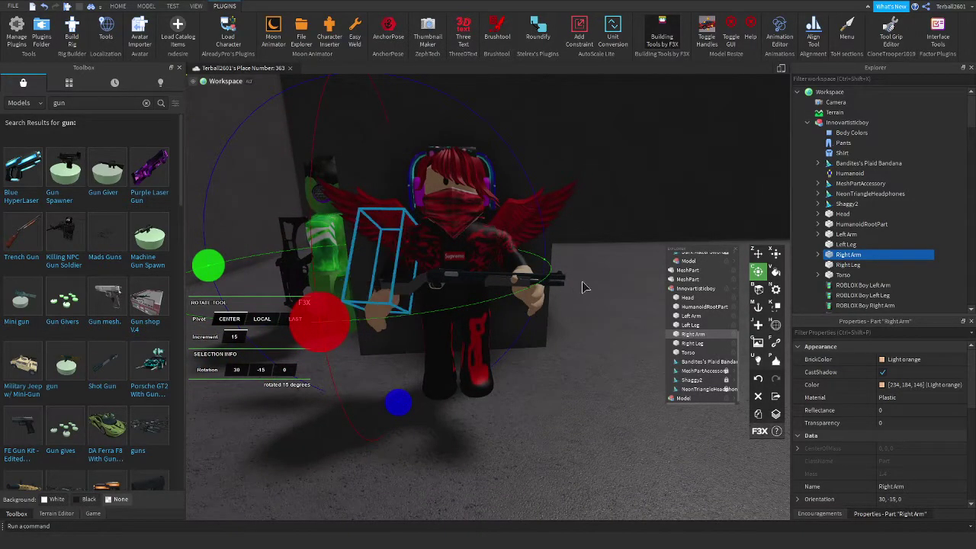
pyautogui.hotkey('ctrl', 'z')
# Nest the shotgun model inside the Innovartisticboy model in the workspace hierarchy.
pyautogui.press('z')
pyautogui.moveTo(599, 275); pyautogui.dragTo(546, 270, button='right')
pyautogui.press('w')
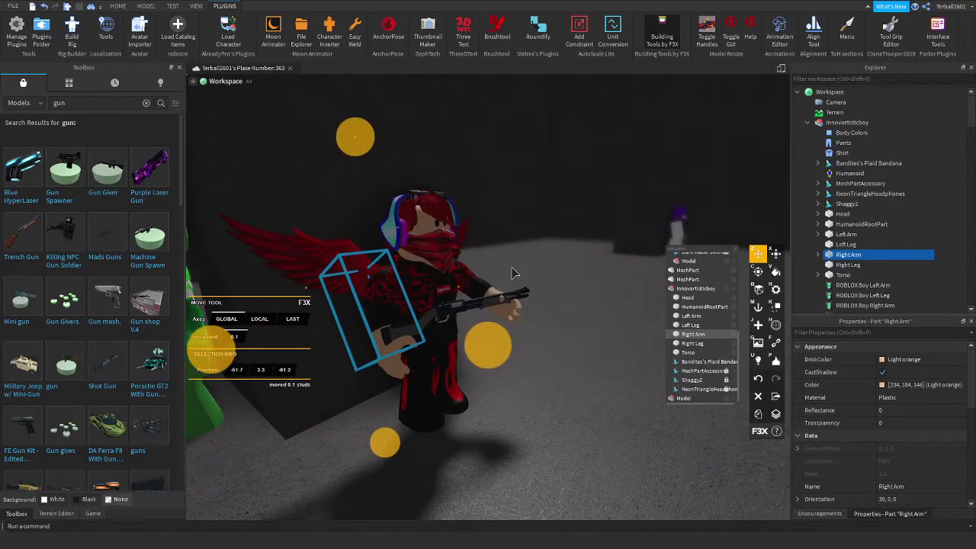
pyautogui.press('s')
pyautogui.click(543, 273)
pyautogui.press('w')
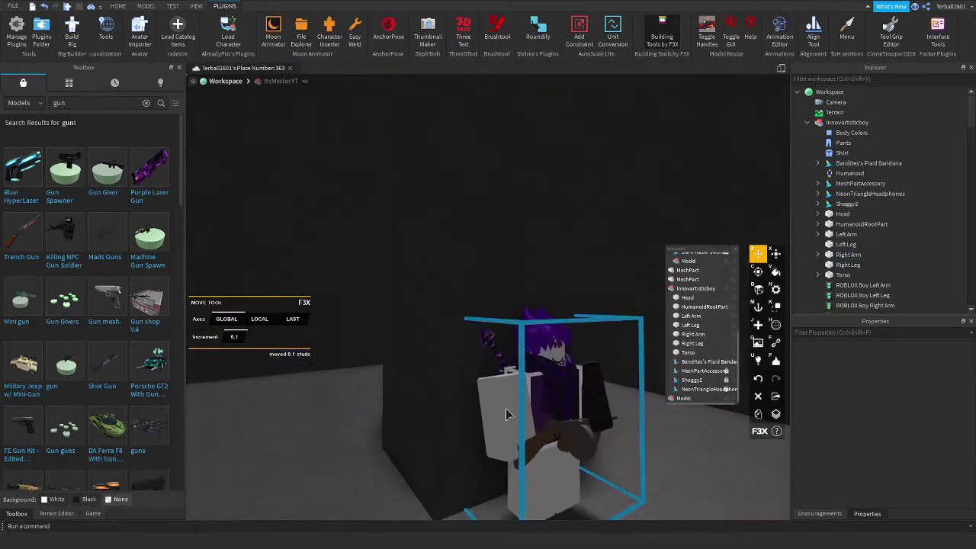
pyautogui.click(521, 405)
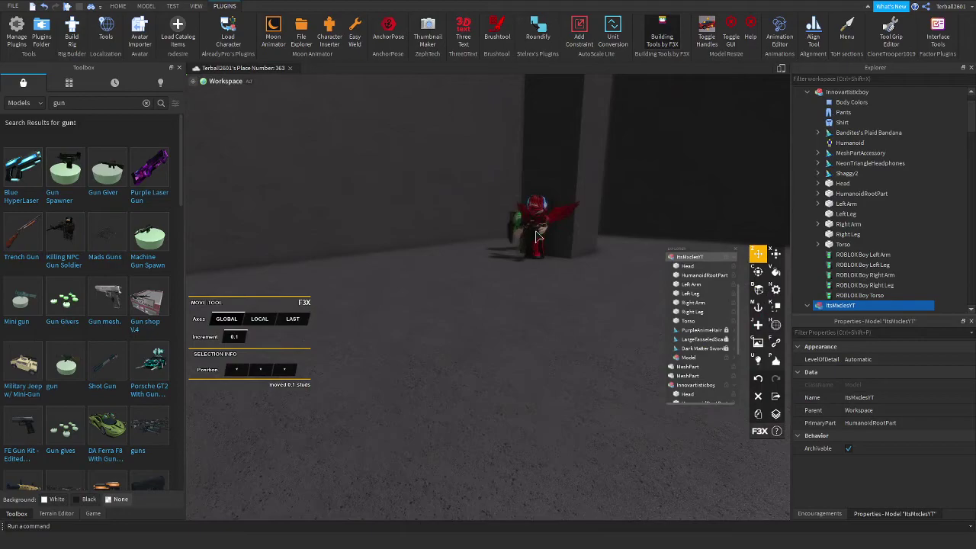
pyautogui.click(533, 240)
pyautogui.moveTo(831, 308); pyautogui.dragTo(840, 124)
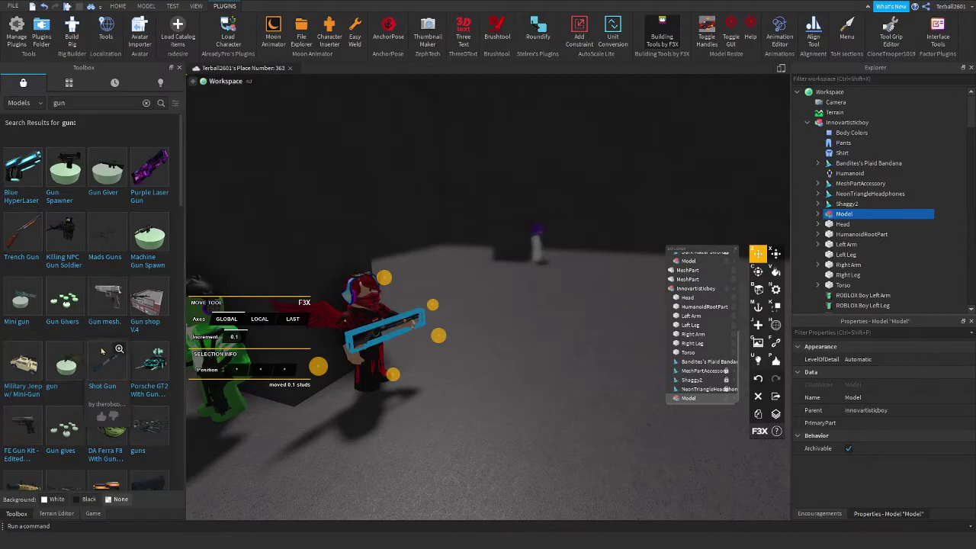
# Look through the remaining gun models and search the Toolbox for AK47.
pyautogui.scroll(-5, 103, 351)
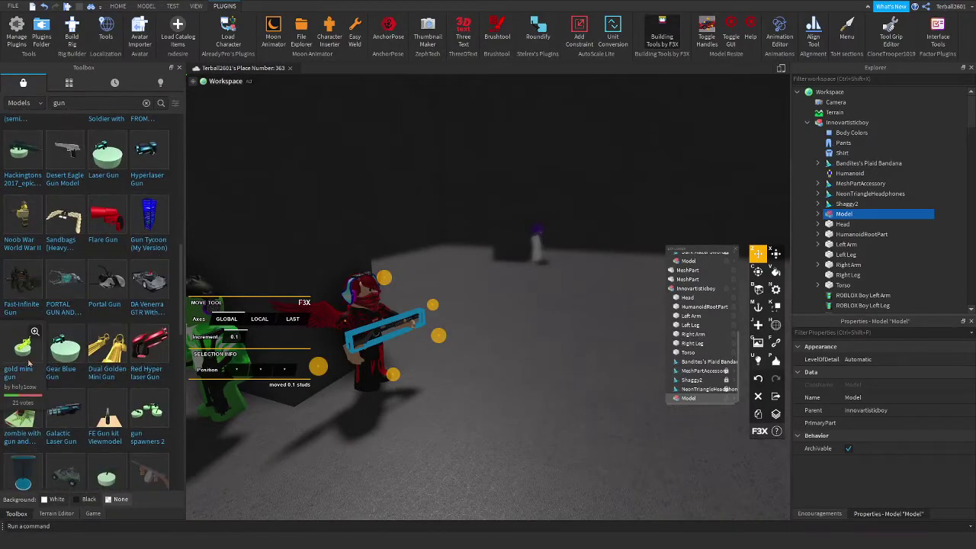
pyautogui.scroll(-6, 23, 369)
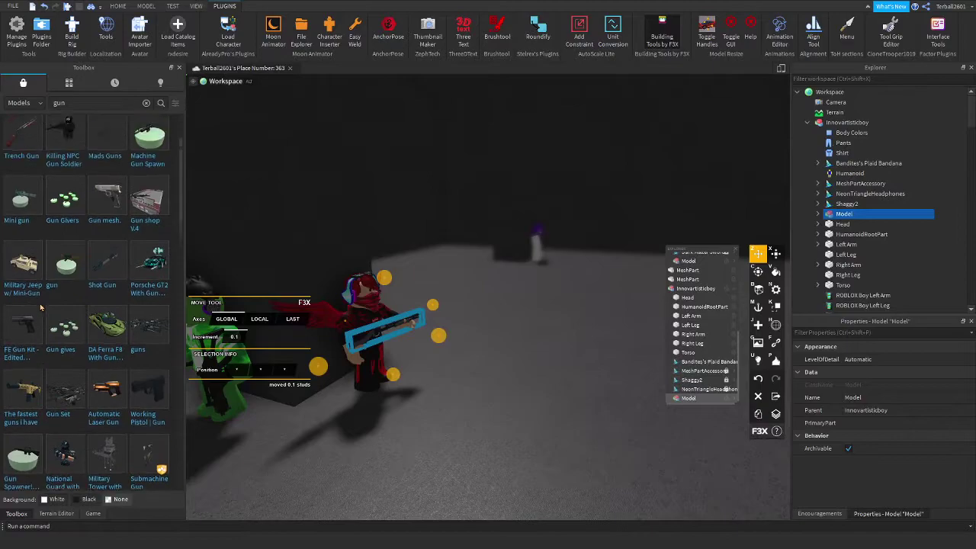
pyautogui.scroll(1, 69, 190)
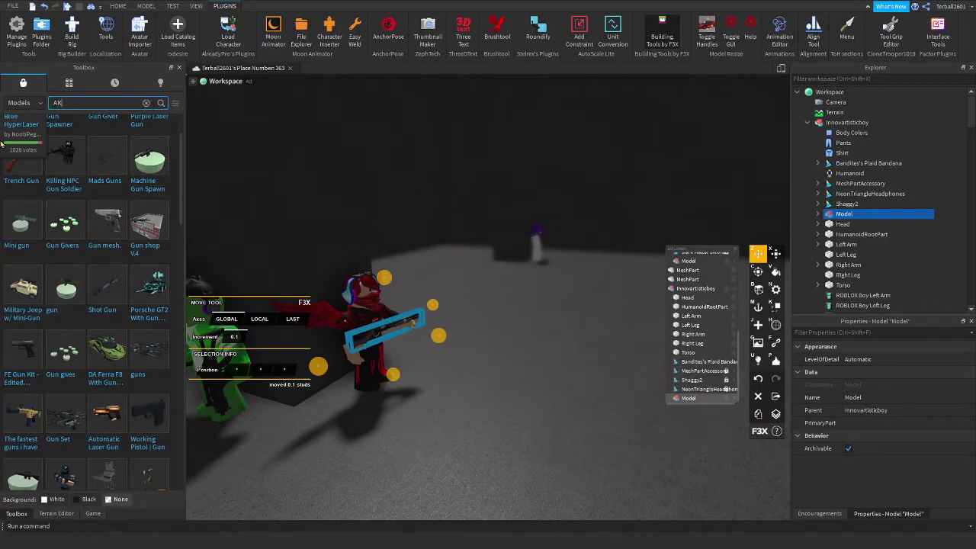
pyautogui.press('Return')
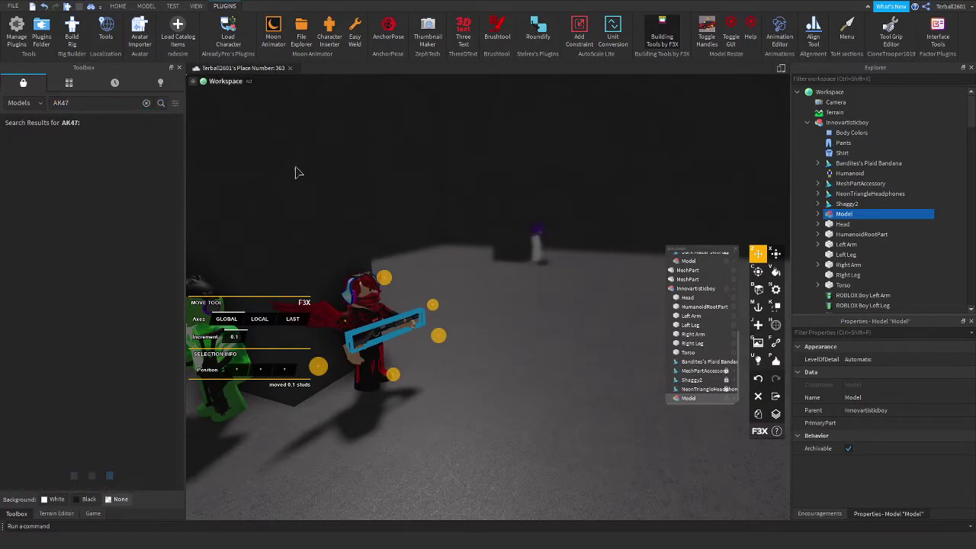
# Insert an AK-47 from the search results beside the meow123hm avatar, keeping it out of the starter pack.
pyautogui.click(442, 263)
pyautogui.press('f')
pyautogui.moveTo(453, 274); pyautogui.dragTo(453, 275, button='right')
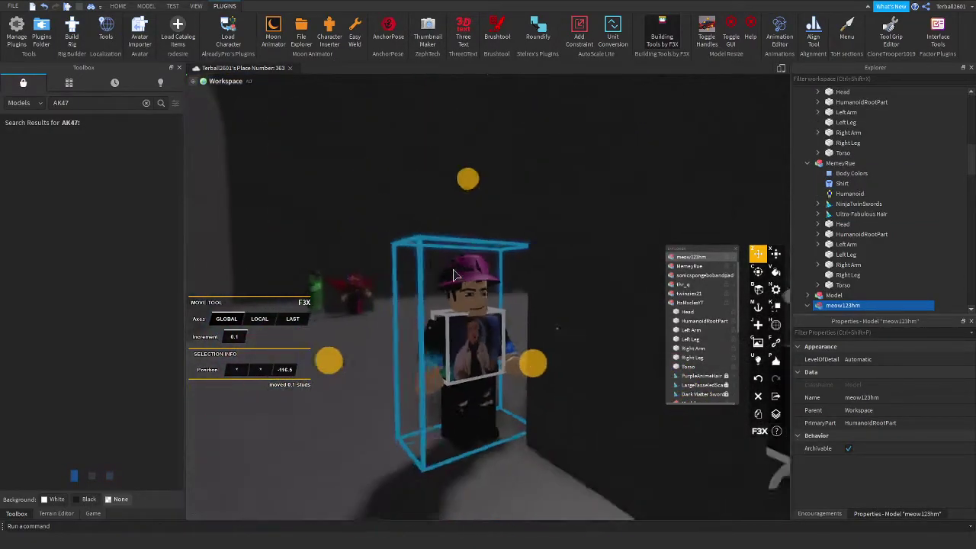
pyautogui.scroll(-5, 453, 274)
pyautogui.click(579, 366)
pyautogui.press('f')
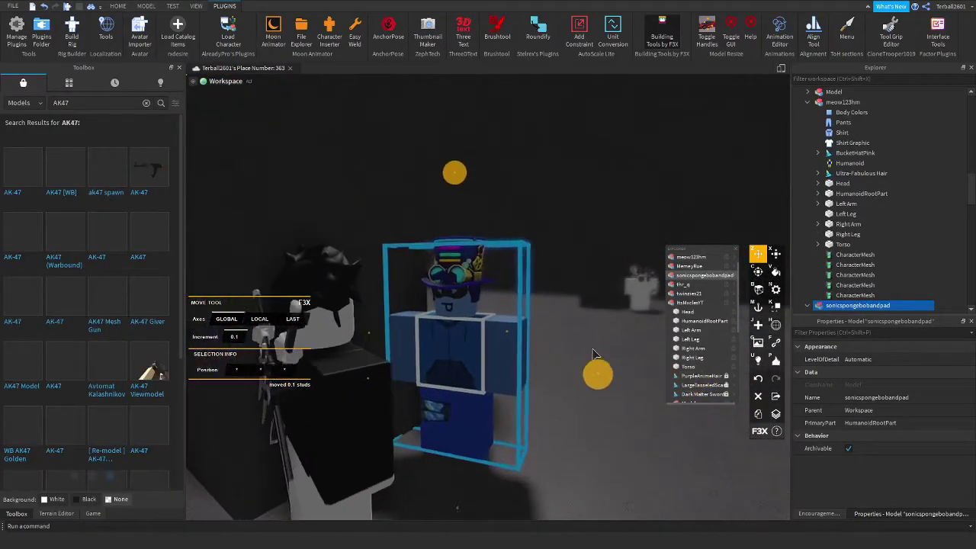
pyautogui.press('a')
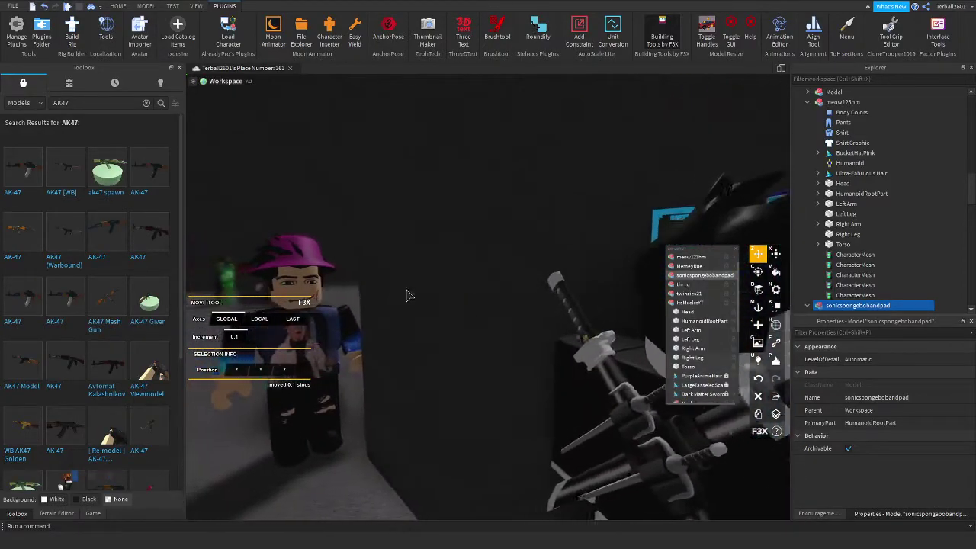
pyautogui.press('w')
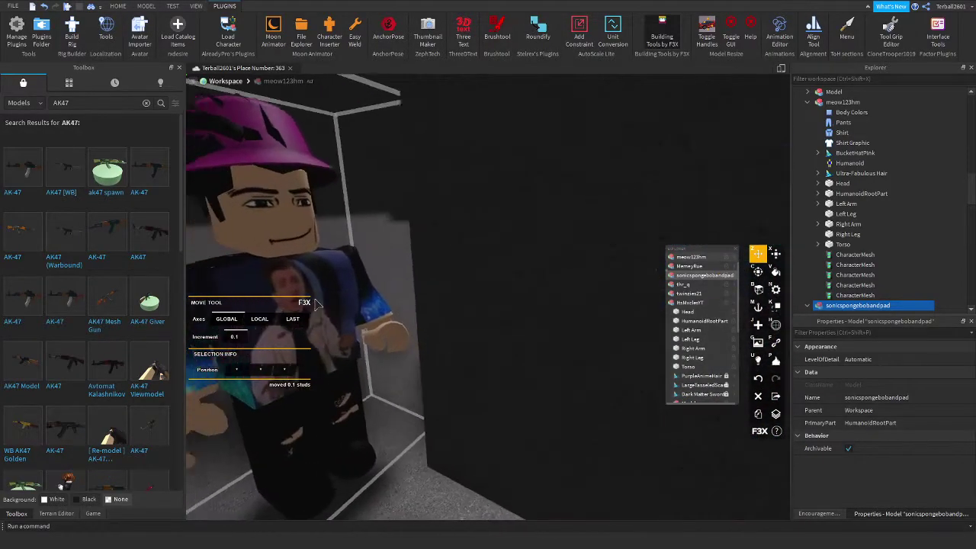
pyautogui.press('s')
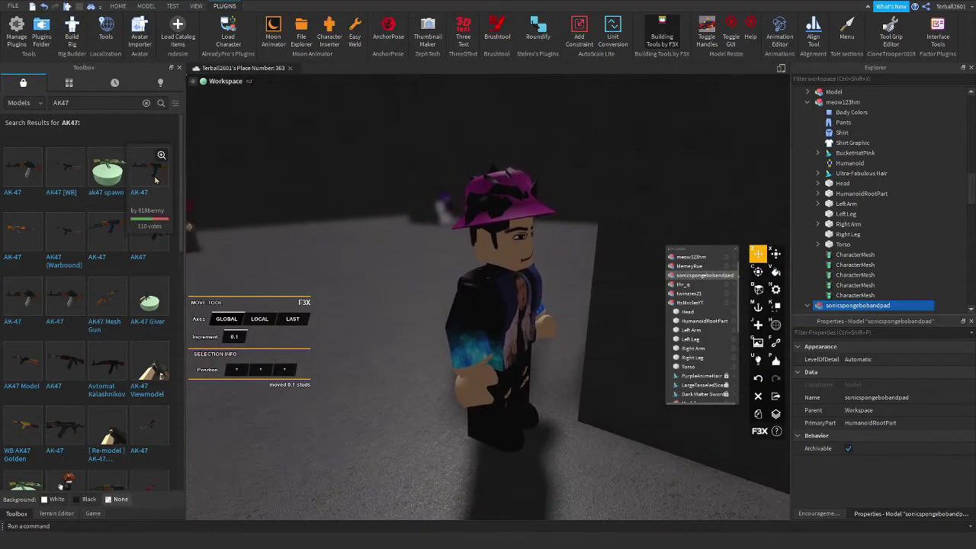
pyautogui.moveTo(275, 172); pyautogui.dragTo(275, 185, button='right')
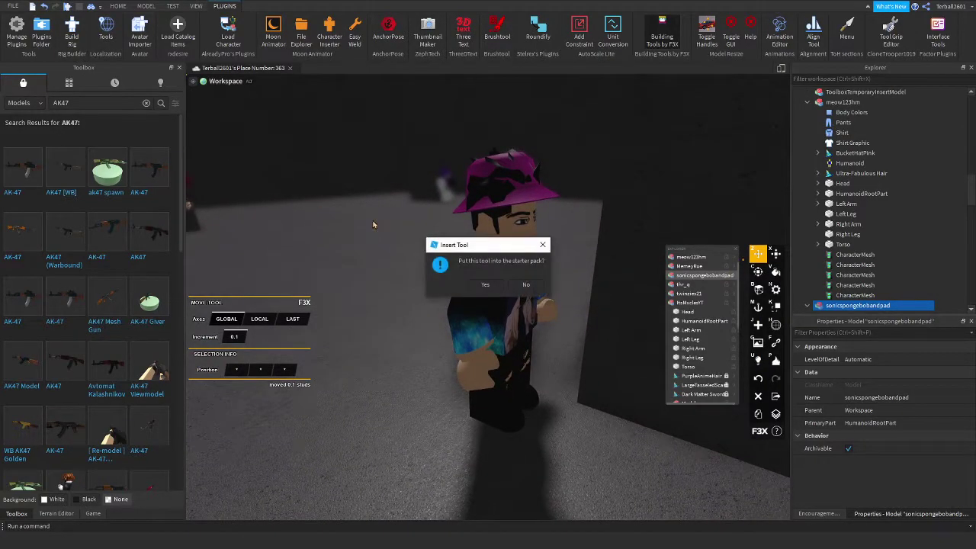
pyautogui.click(535, 285)
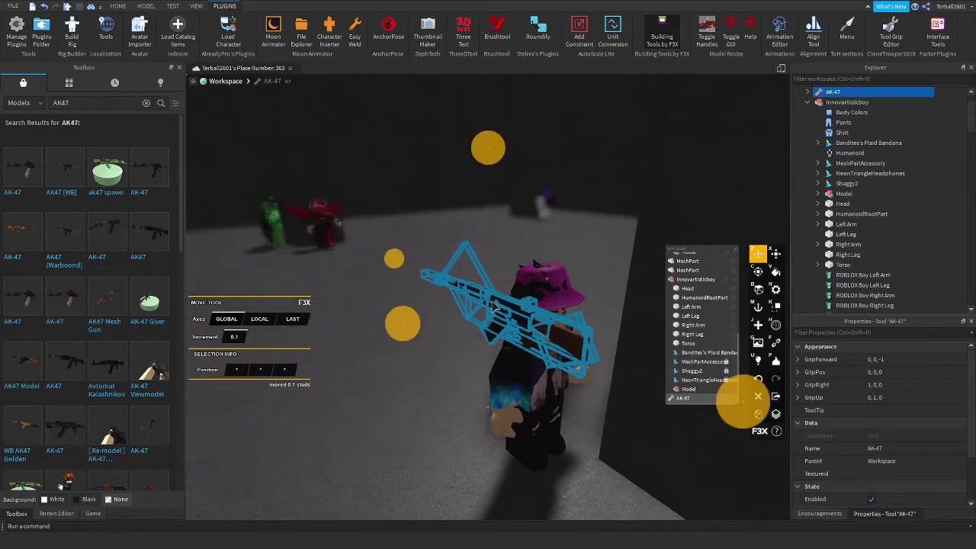
# Group the AK-47 tool into a model, rotate it and move it toward the pink-hatted avatar.
pyautogui.rightClick(504, 303)
pyautogui.click(534, 143)
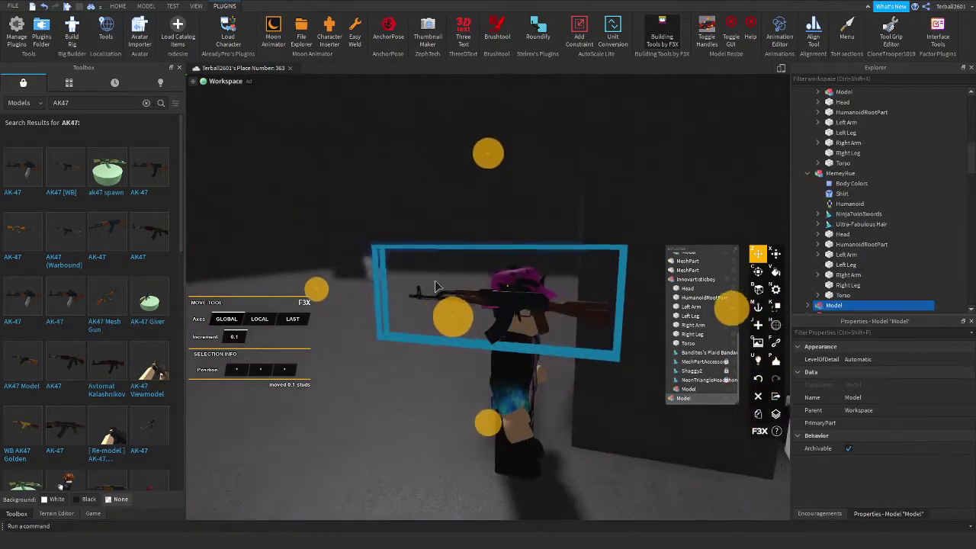
pyautogui.press('c')
pyautogui.moveTo(486, 220); pyautogui.dragTo(323, 358)
pyautogui.press('z')
pyautogui.moveTo(305, 299); pyautogui.dragTo(375, 298)
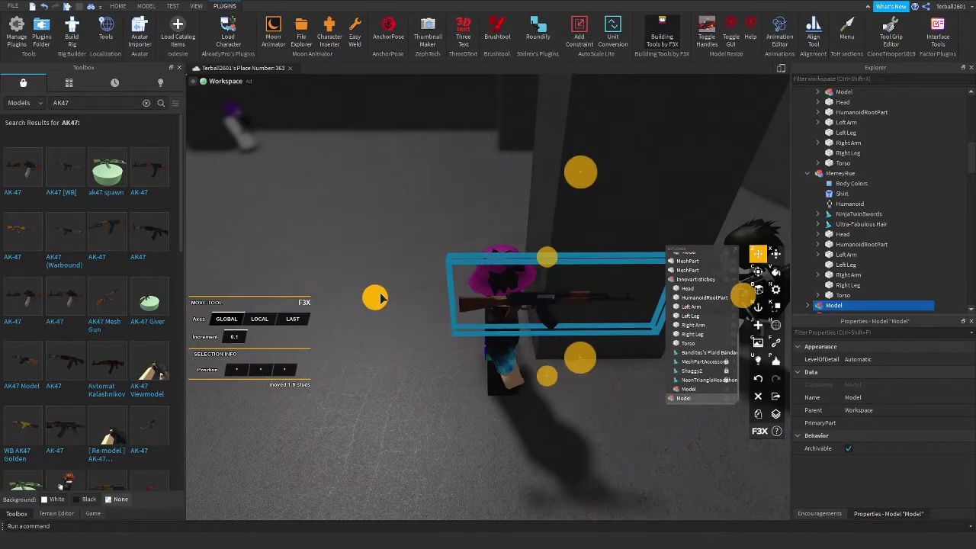
# Tilt the AK-47 model so its barrel points down ahead of the pink-hatted avatar, and lower it to hand height.
pyautogui.press('c')
pyautogui.moveTo(535, 162)
pyautogui.mouseDown()
pyautogui.moveTo(562, 159)
pyautogui.moveTo(569, 206)
pyautogui.moveTo(532, 175)
pyautogui.mouseUp()
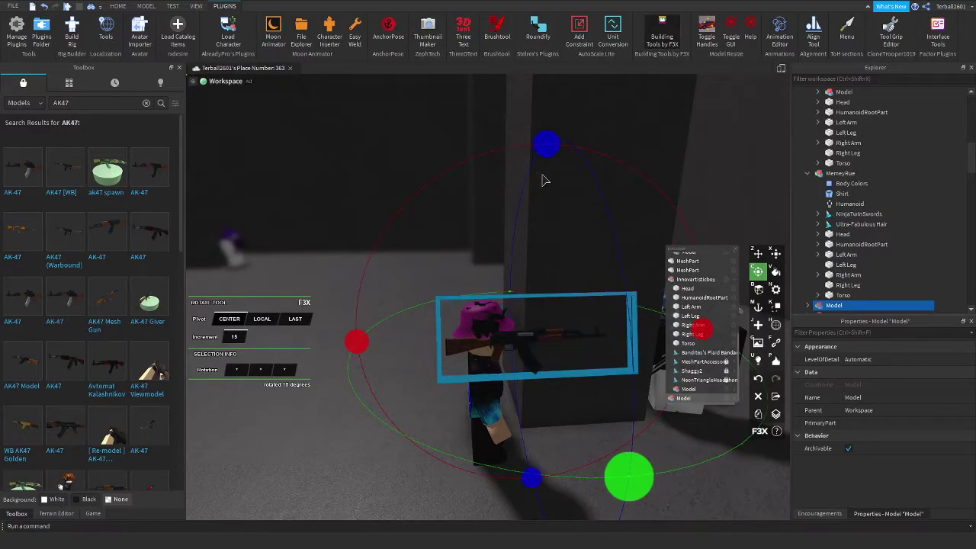
pyautogui.moveTo(543, 182); pyautogui.dragTo(492, 159, button='right')
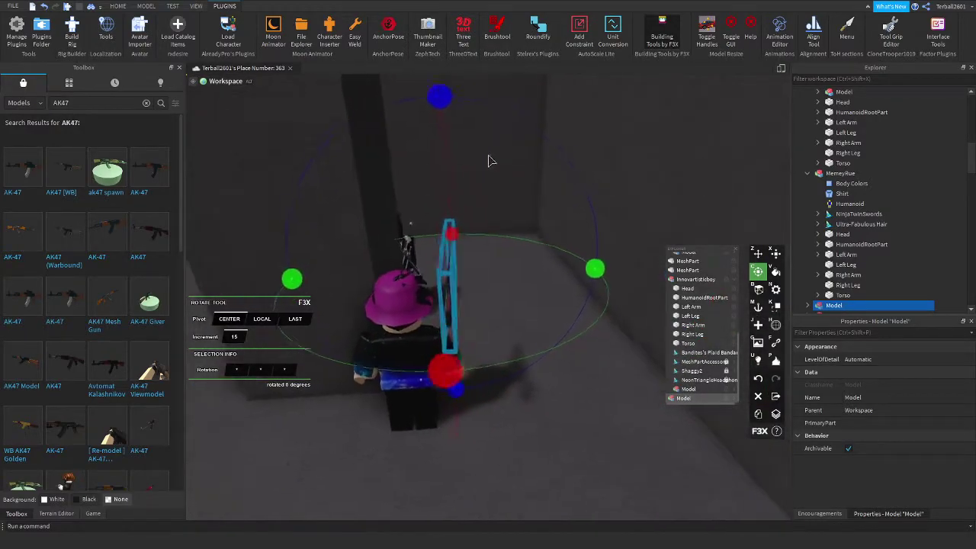
pyautogui.press('z')
pyautogui.moveTo(382, 179); pyautogui.dragTo(384, 177, button='right')
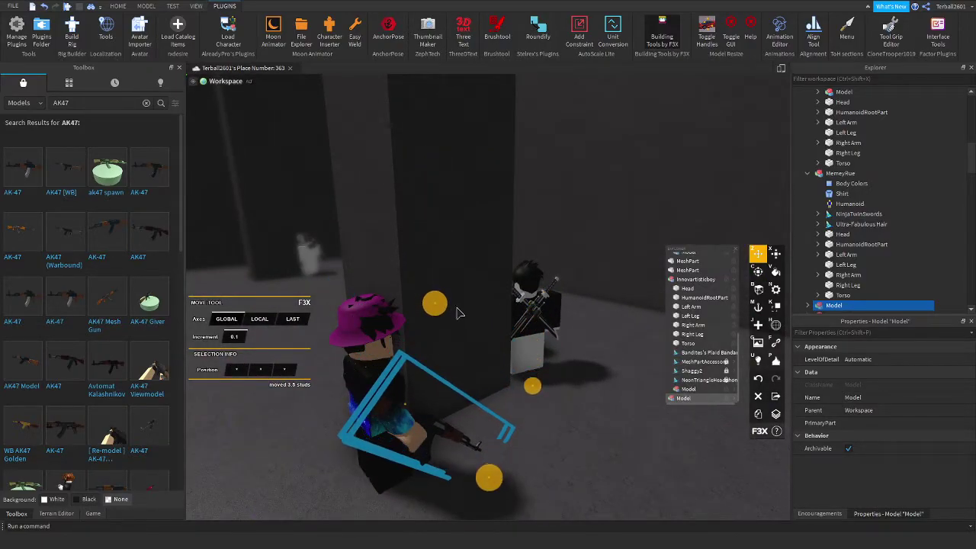
# Nudge the AK-47 model by small amounts, including 0.3 and 0.5 studs, until it sits in the pink-hatted avatar's hand.
pyautogui.scroll(5, 485, 292)
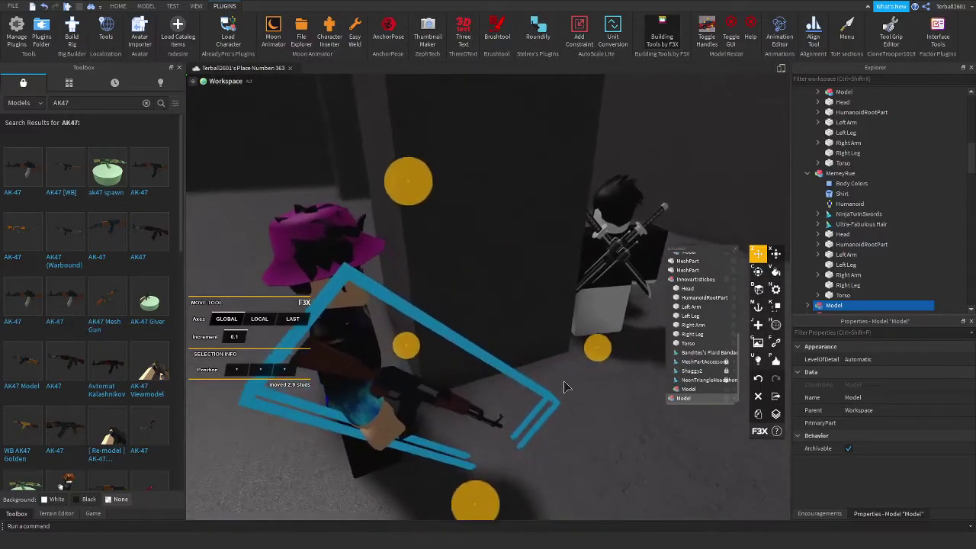
pyautogui.moveTo(608, 345); pyautogui.dragTo(616, 354)
pyautogui.moveTo(597, 347); pyautogui.dragTo(341, 404, button='right')
pyautogui.moveTo(313, 420); pyautogui.dragTo(327, 418)
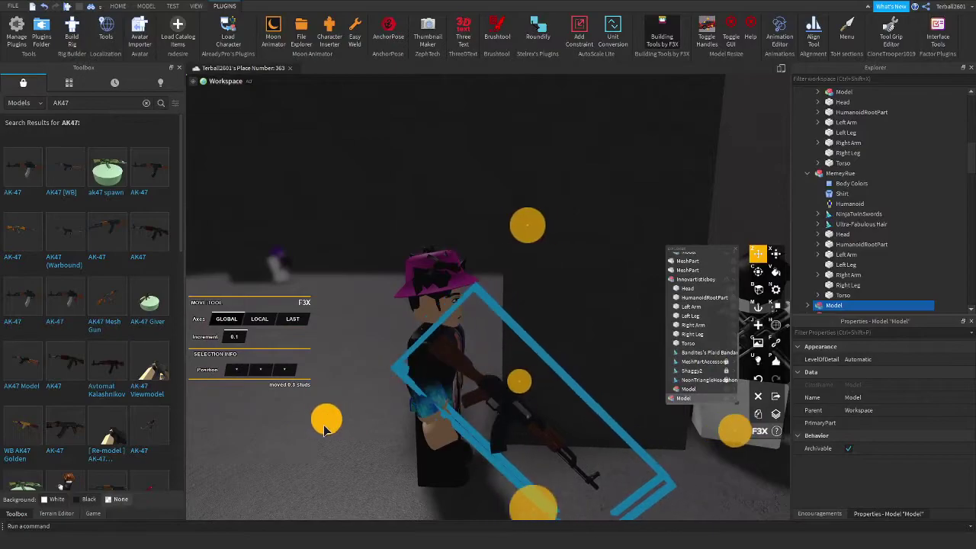
pyautogui.moveTo(509, 235); pyautogui.dragTo(561, 261)
pyautogui.moveTo(559, 261); pyautogui.dragTo(491, 320, button='right')
# Focus the view on the thr_q avatar and search the Toolbox models for "accelator".
pyautogui.click(435, 320)
pyautogui.click(491, 315)
pyautogui.click(490, 315)
pyautogui.press('f')
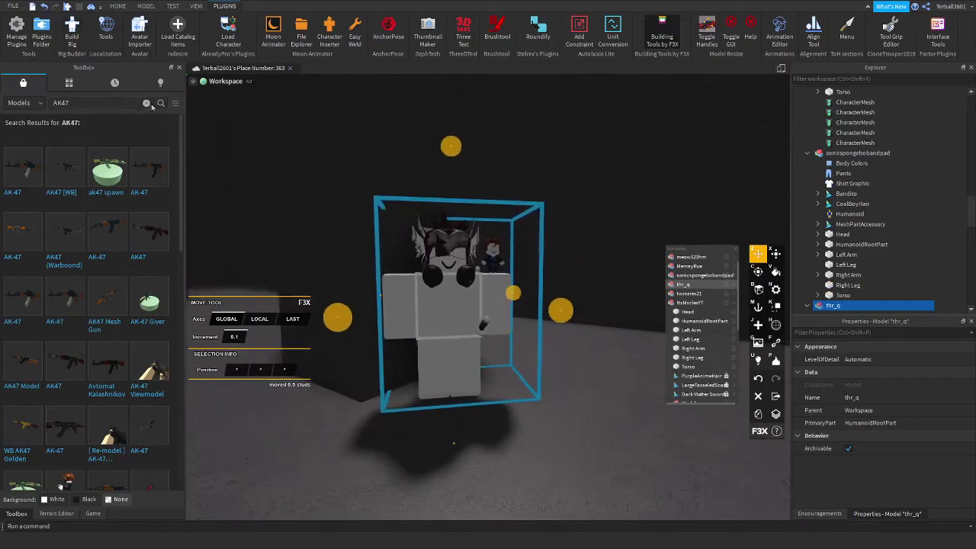
pyautogui.click(147, 103)
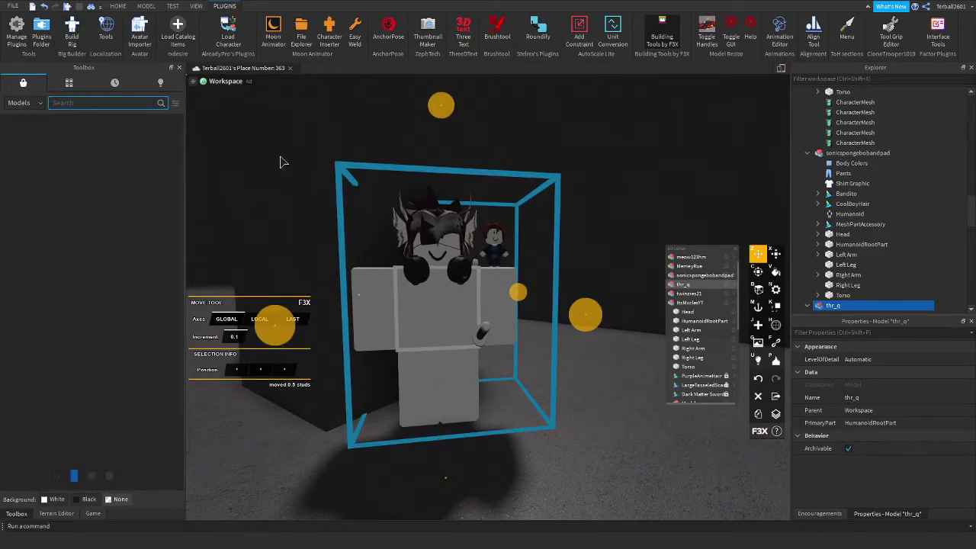
pyautogui.write('accelator')
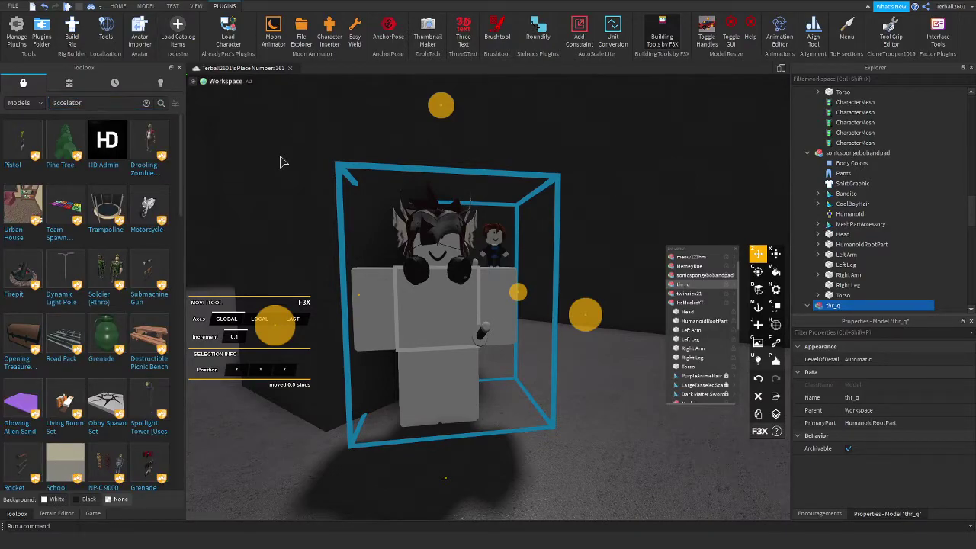
pyautogui.press('Return')
# Insert a model containing a pack of gun tools, keeping the tools out of the starter pack.
pyautogui.press('a')
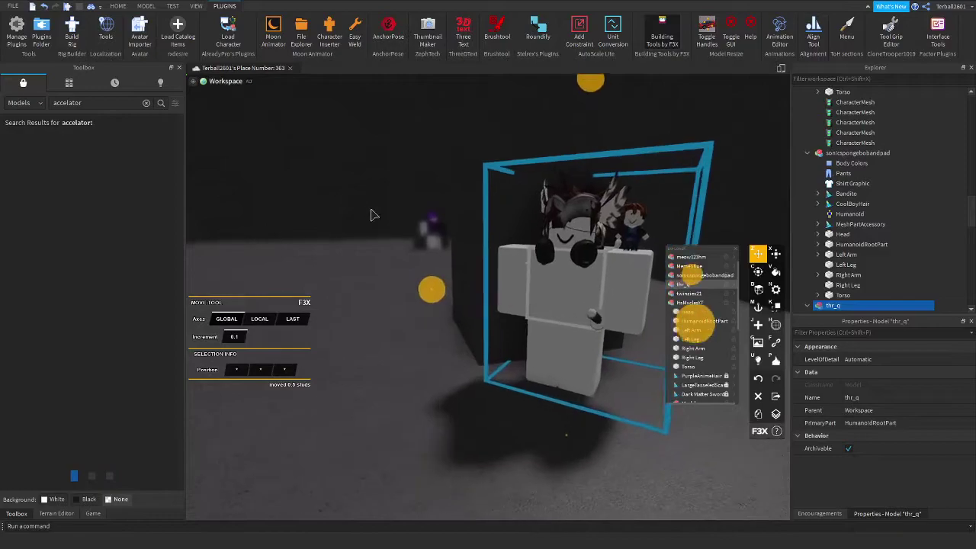
pyautogui.scroll(3, 368, 214)
pyautogui.scroll(-2, 378, 221)
pyautogui.scroll(2, 366, 246)
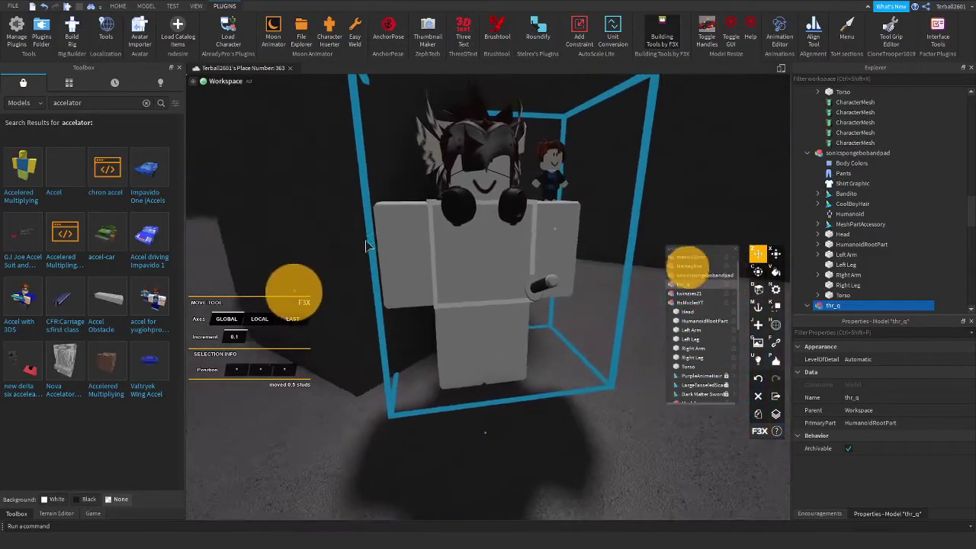
pyautogui.press('d')
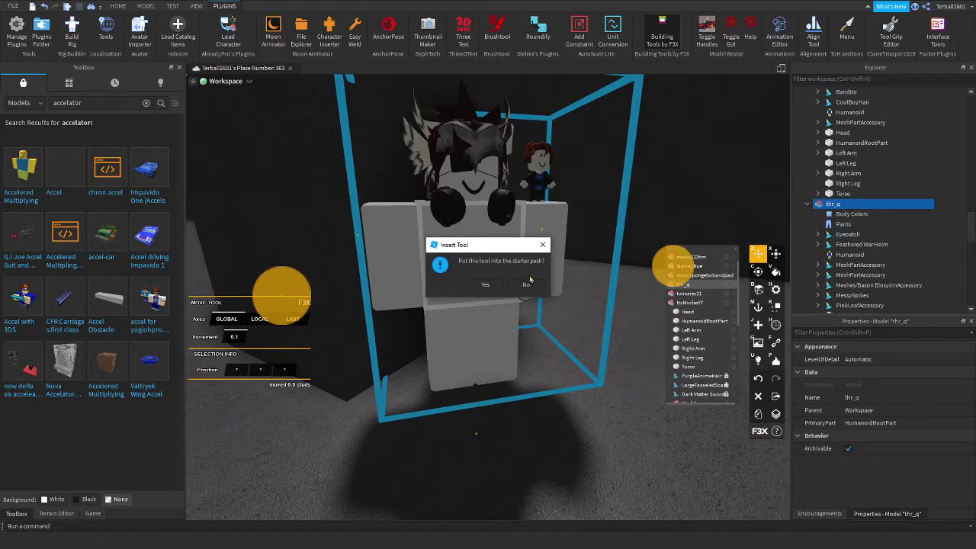
pyautogui.click(526, 284)
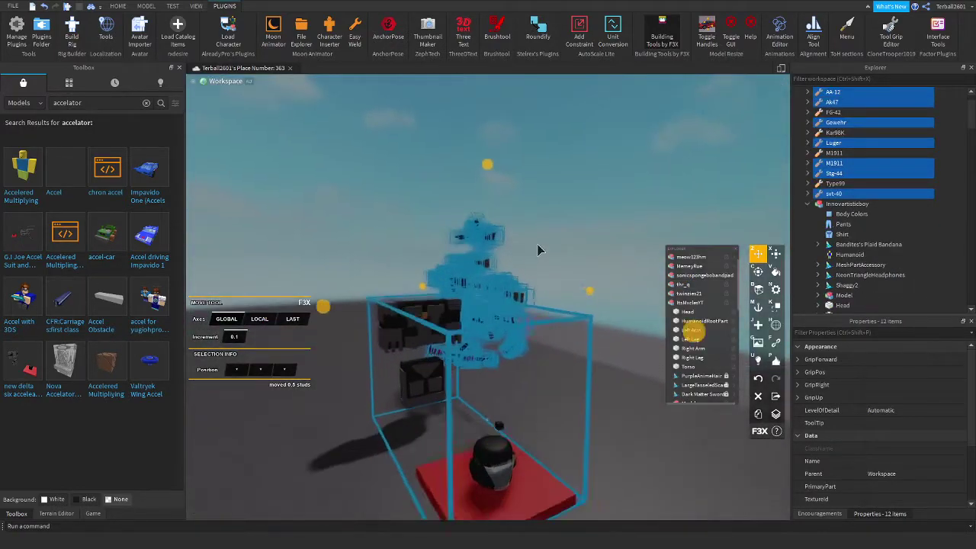
# Delete the inserted armor suit and every gun of the pack except the AA-12, Stg-44 and svt-40.
pyautogui.click(532, 233)
pyautogui.moveTo(448, 305); pyautogui.dragTo(534, 260, button='right')
pyautogui.click(467, 259)
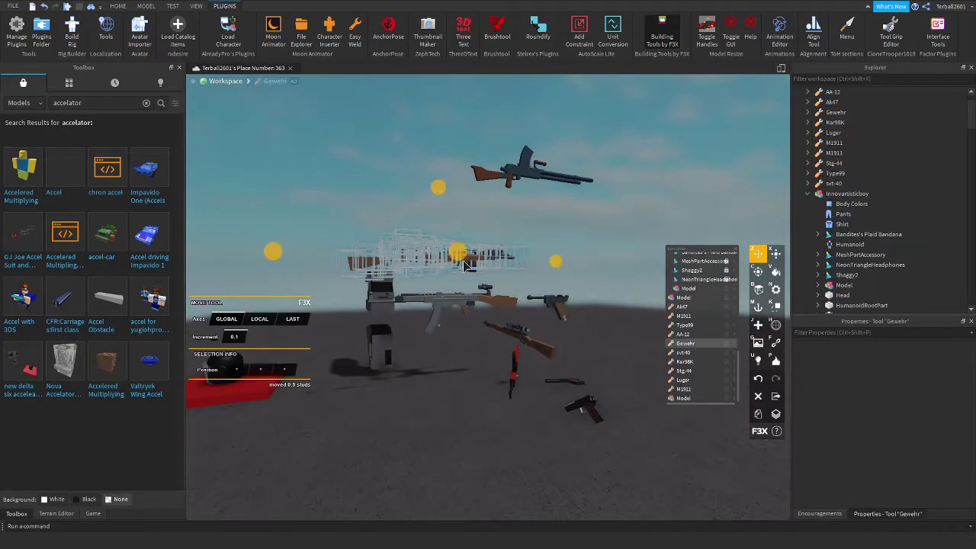
pyautogui.moveTo(481, 259); pyautogui.dragTo(523, 374)
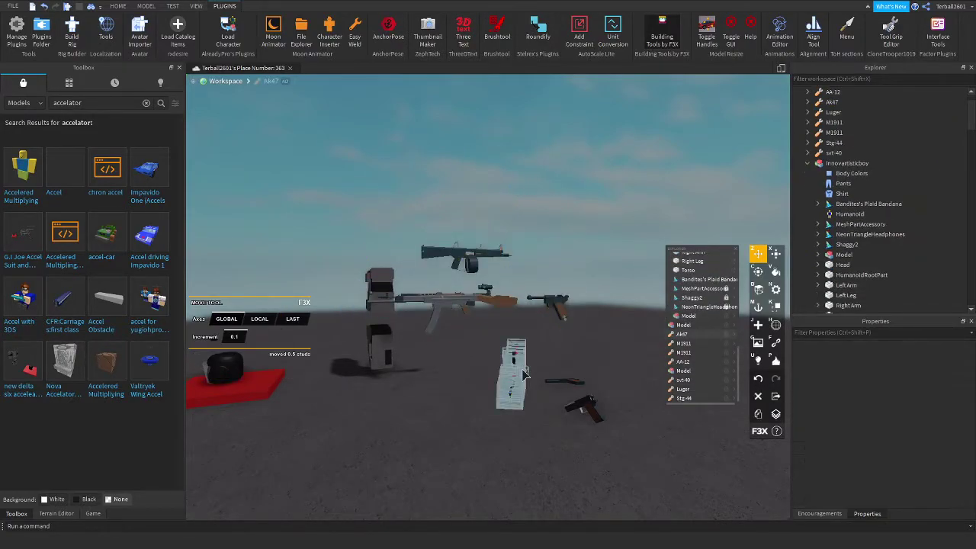
pyautogui.click(555, 314)
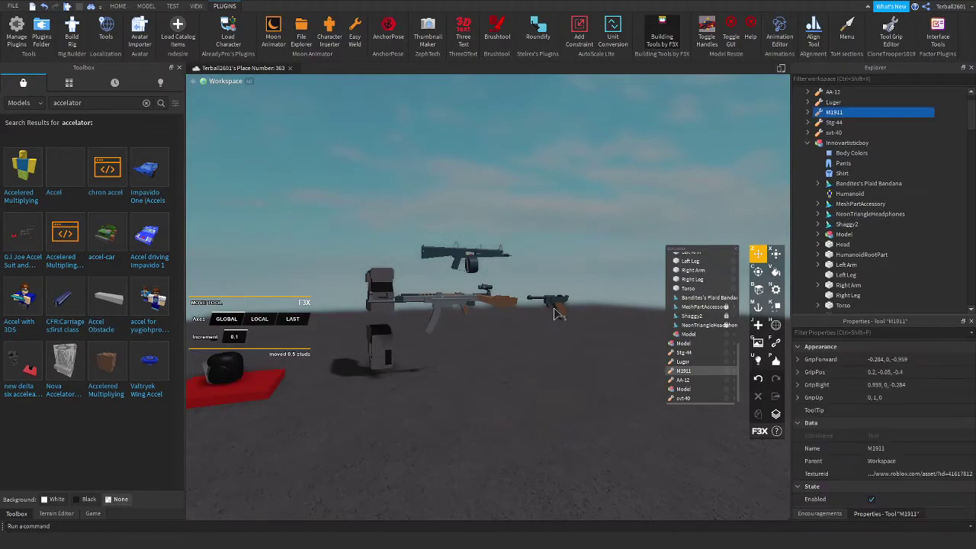
pyautogui.rightClick(540, 319)
pyautogui.moveTo(521, 369); pyautogui.dragTo(520, 369, button='right')
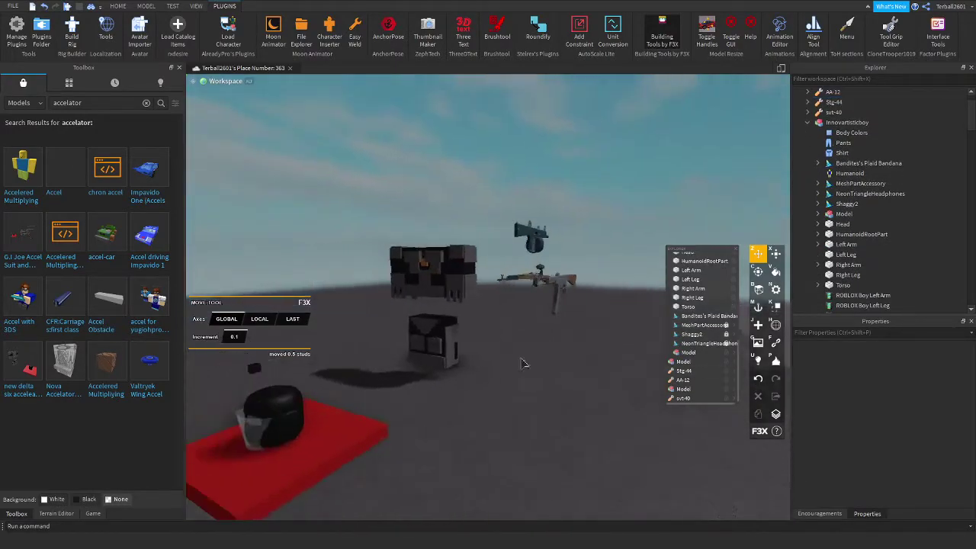
pyautogui.click(415, 339)
pyautogui.press('Delete')
# Group the Stg-44 tool into a model.
pyautogui.click(554, 278)
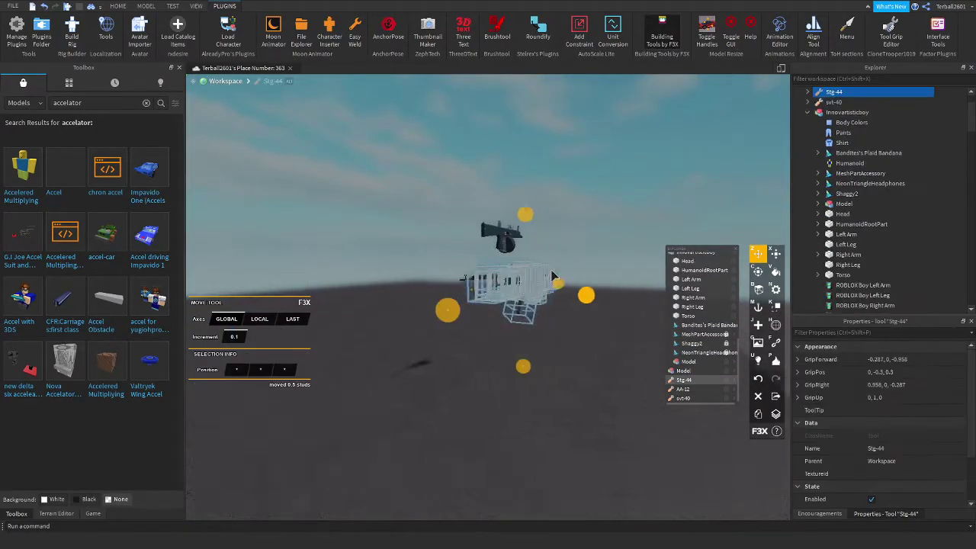
pyautogui.hotkey('ctrl', 'z')
pyautogui.scroll(2, 554, 278)
pyautogui.rightClick(503, 320)
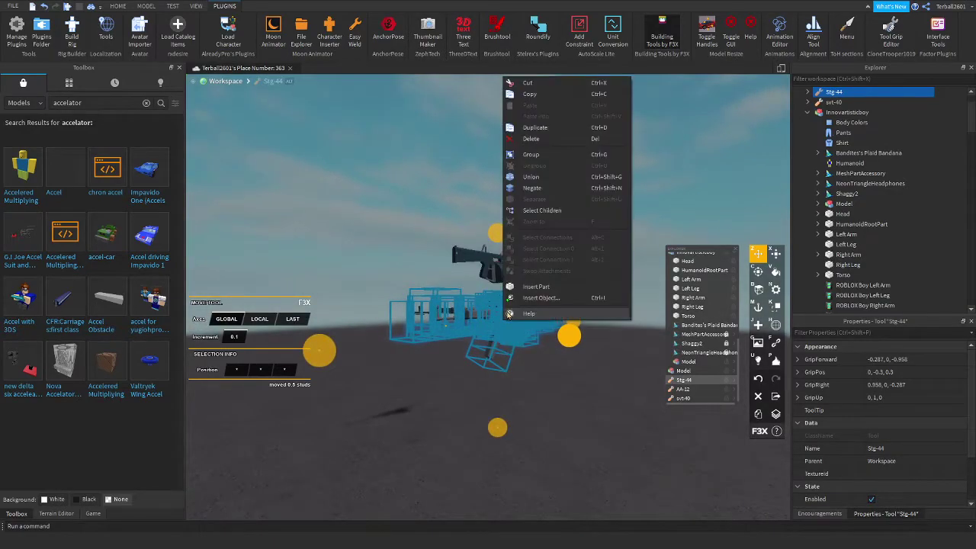
pyautogui.click(534, 155)
# Move the Stg-44 model away from the other guns and into the building beside the avatar with the twin swords.
pyautogui.scroll(5, 451, 330)
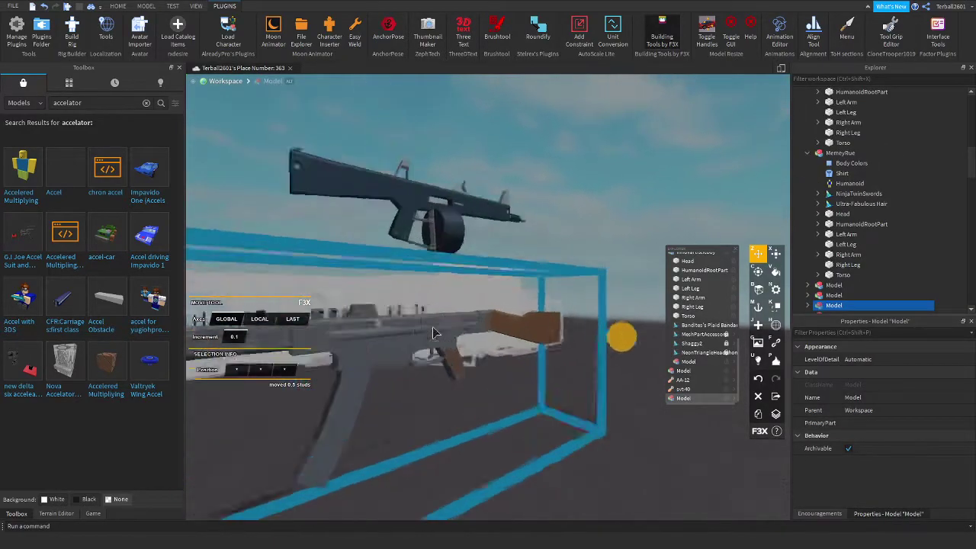
pyautogui.moveTo(452, 329); pyautogui.dragTo(478, 326, button='right')
pyautogui.scroll(-3, 341, 313)
pyautogui.moveTo(370, 389); pyautogui.dragTo(470, 203, button='right')
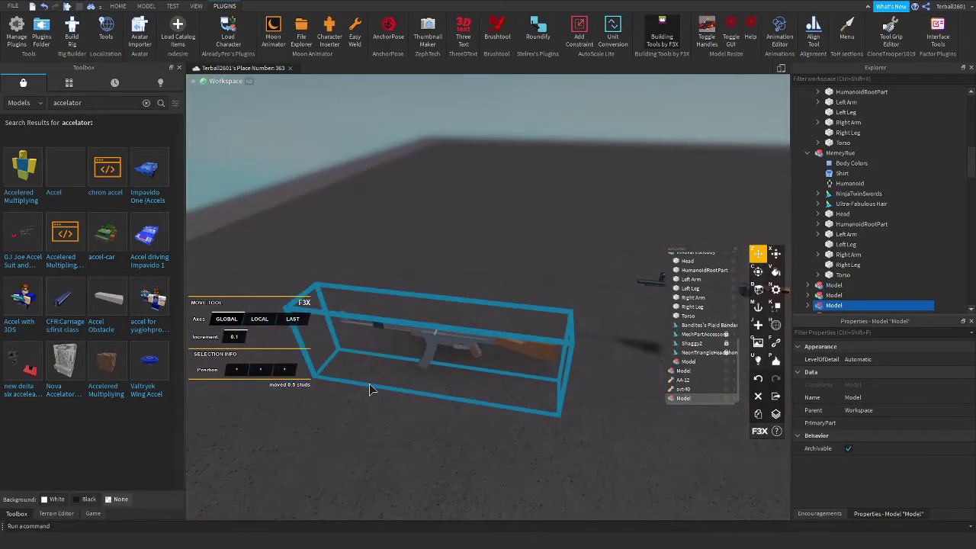
pyautogui.scroll(2, 427, 398)
pyautogui.hotkey('ctrl', '3')
pyautogui.hotkey('ctrl', '3')
pyautogui.moveTo(363, 269); pyautogui.dragTo(342, 266, button='right')
pyautogui.moveTo(342, 266); pyautogui.dragTo(385, 348)
# Rotate the Stg-44 model, including a 90-degree turn, so it lies upright alongside the twin-sword avatar.
pyautogui.press('c')
pyautogui.moveTo(385, 348); pyautogui.dragTo(359, 343, button='right')
pyautogui.moveTo(316, 356); pyautogui.dragTo(389, 335)
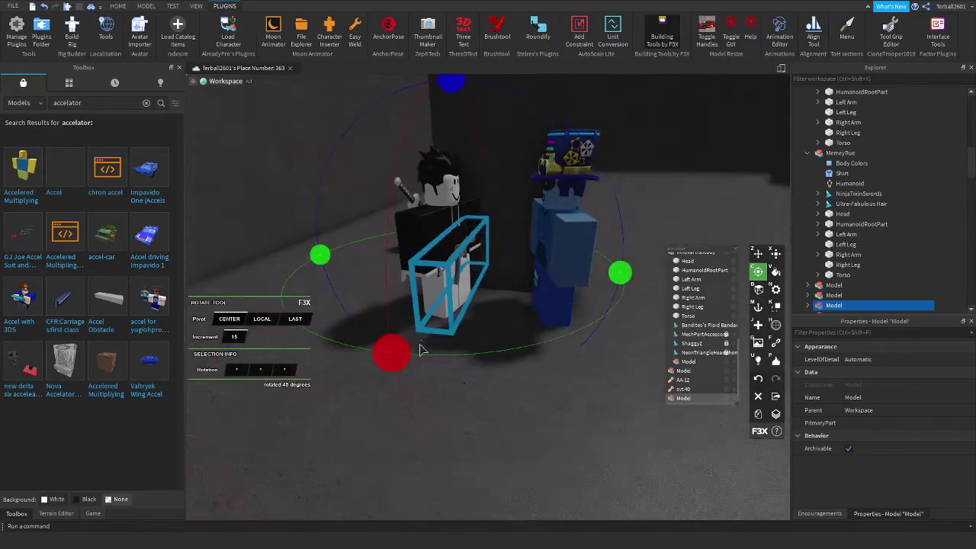
pyautogui.moveTo(320, 258); pyautogui.dragTo(449, 353)
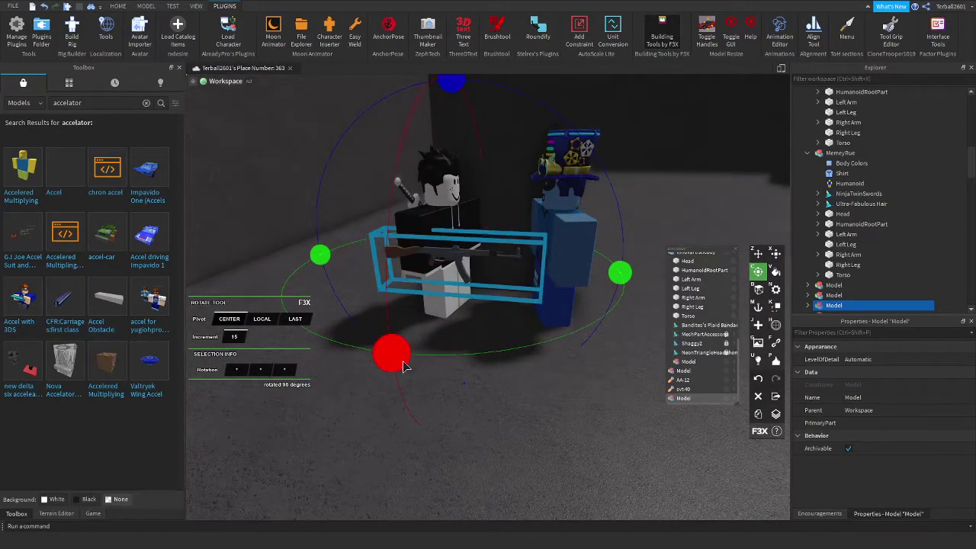
pyautogui.press('c')
# Tilt the Stg-44 model's barrel downward, turn it 45 degrees and nudge it into the twin-sword avatar's hand.
pyautogui.moveTo(398, 300); pyautogui.dragTo(416, 254, button='right')
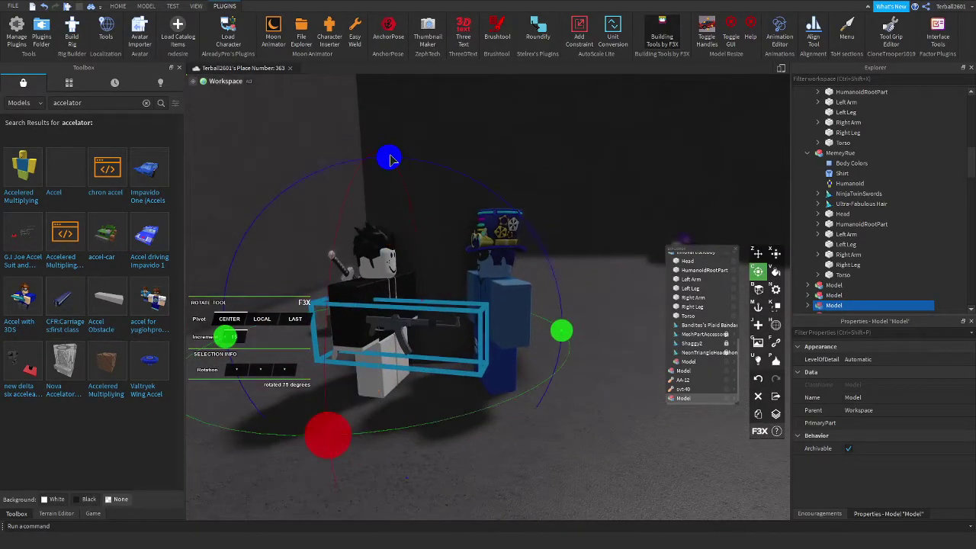
pyautogui.press('z')
pyautogui.moveTo(402, 197); pyautogui.dragTo(414, 223)
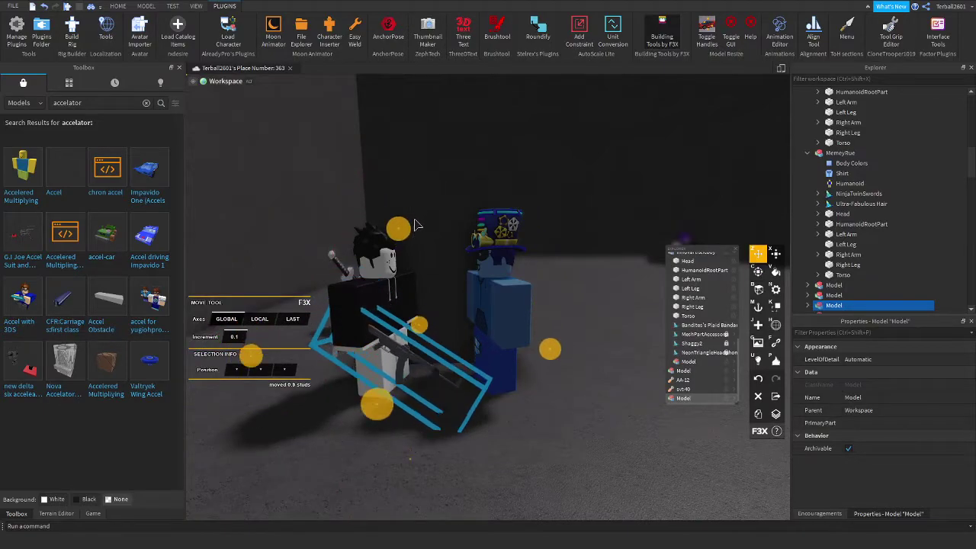
pyautogui.scroll(3, 412, 222)
pyautogui.press('c')
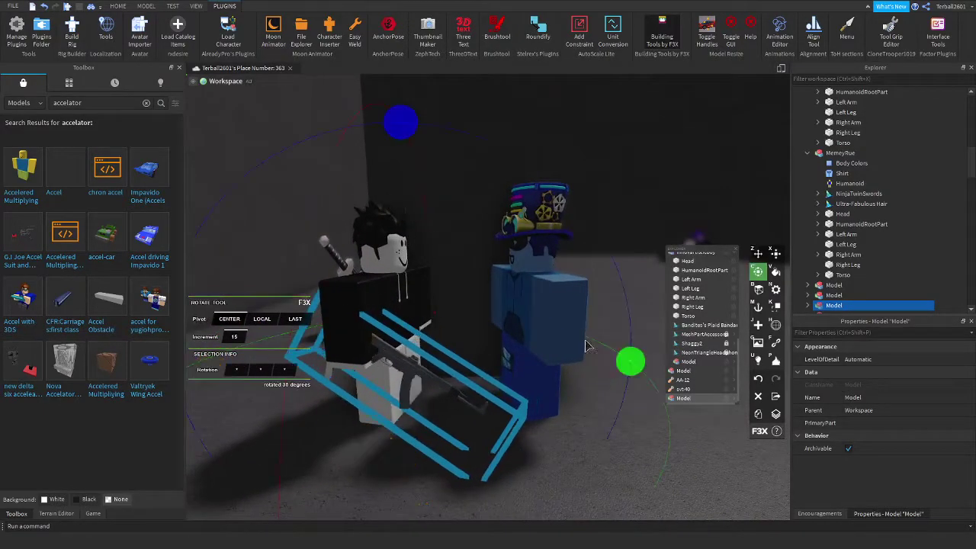
pyautogui.moveTo(390, 127); pyautogui.dragTo(454, 194)
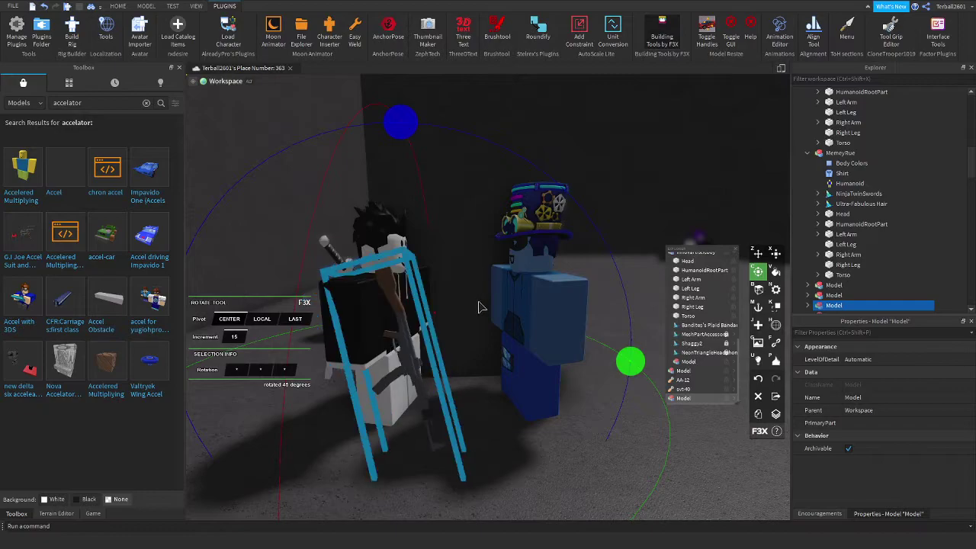
pyautogui.press('z')
pyautogui.moveTo(446, 244); pyautogui.dragTo(524, 374, button='right')
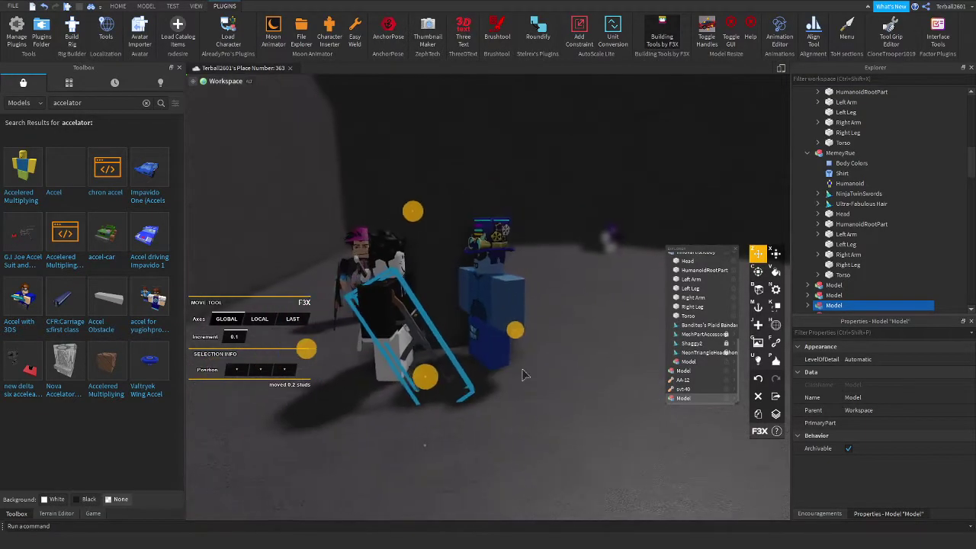
pyautogui.scroll(3, 531, 327)
pyautogui.scroll(-5, 532, 327)
pyautogui.moveTo(531, 326); pyautogui.dragTo(425, 113, button='right')
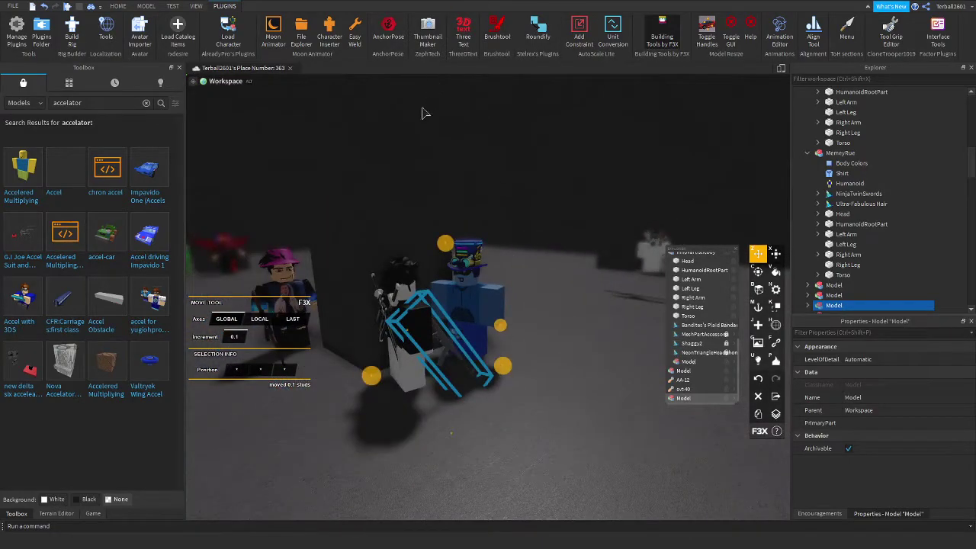
# Return to the leftover guns outside and group the AA-12 tool into a model.
pyautogui.scroll(3, 371, 211)
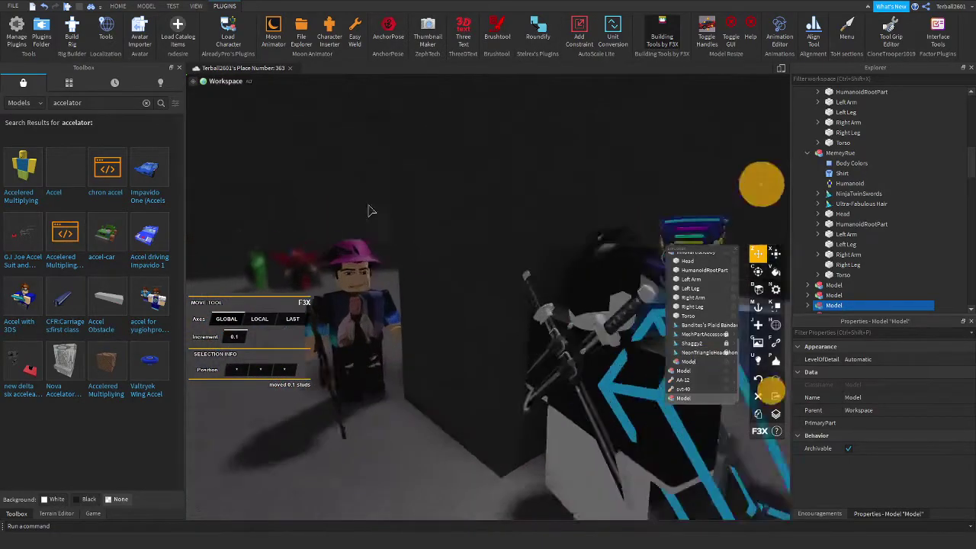
pyautogui.scroll(-5, 371, 212)
pyautogui.scroll(3, 370, 212)
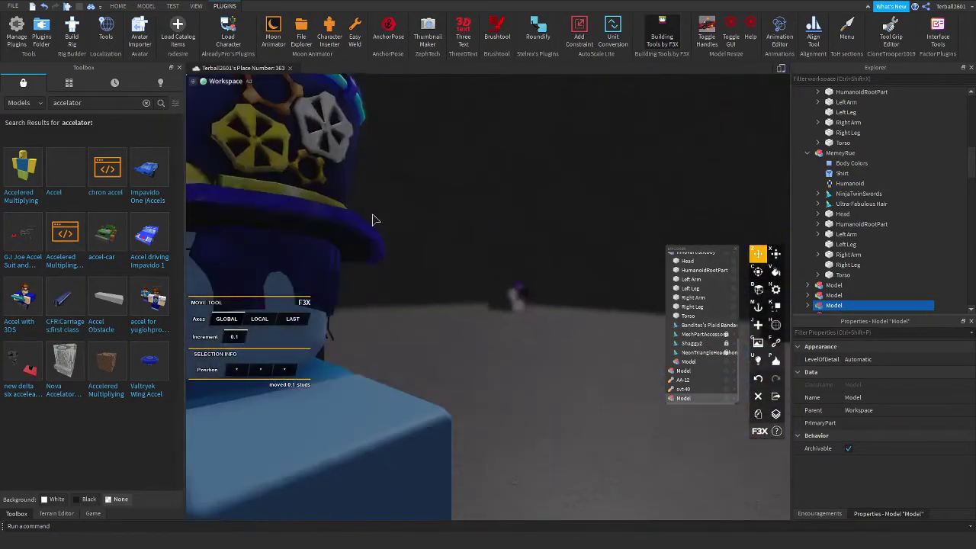
pyautogui.scroll(-4, 383, 244)
pyautogui.moveTo(384, 244); pyautogui.dragTo(420, 414, button='right')
pyautogui.scroll(-4, 417, 271)
pyautogui.scroll(3, 489, 455)
pyautogui.scroll(-6, 488, 455)
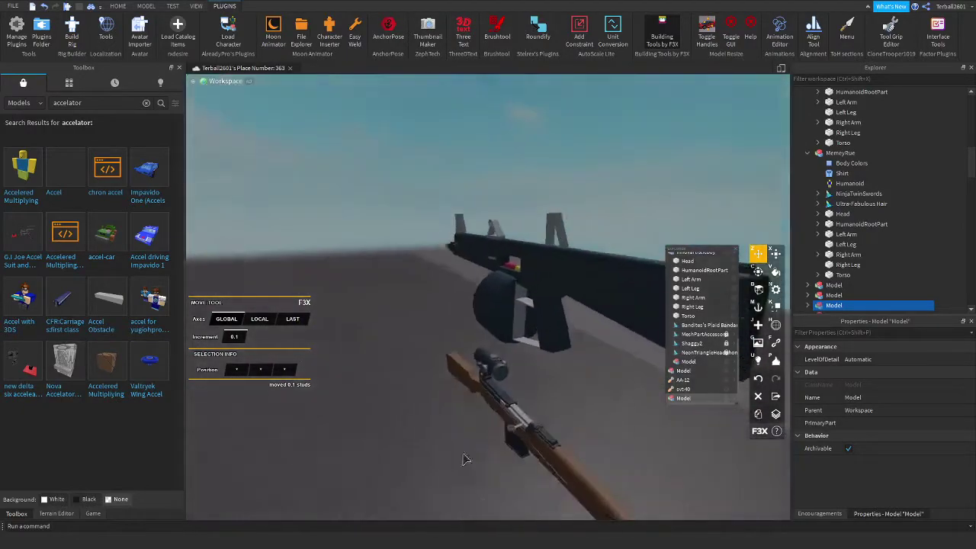
pyautogui.rightClick(510, 89)
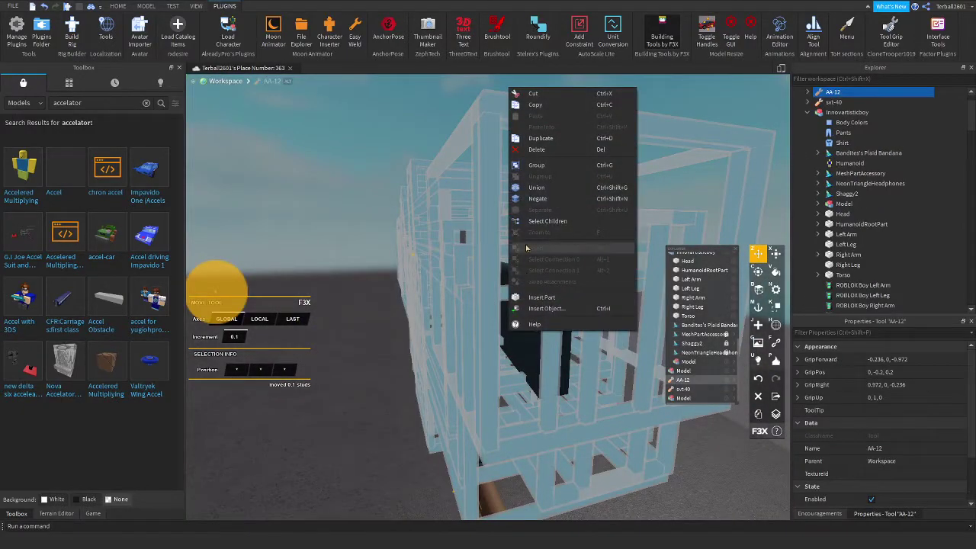
pyautogui.click(536, 150)
# Move the AA-12 model from outside into the building, between the twin-sword avatar and the blue top-hat avatar.
pyautogui.scroll(4, 379, 212)
pyautogui.moveTo(364, 275); pyautogui.dragTo(538, 275, button='right')
pyautogui.scroll(-3, 584, 285)
pyautogui.scroll(-6, 537, 274)
pyautogui.scroll(8, 537, 388)
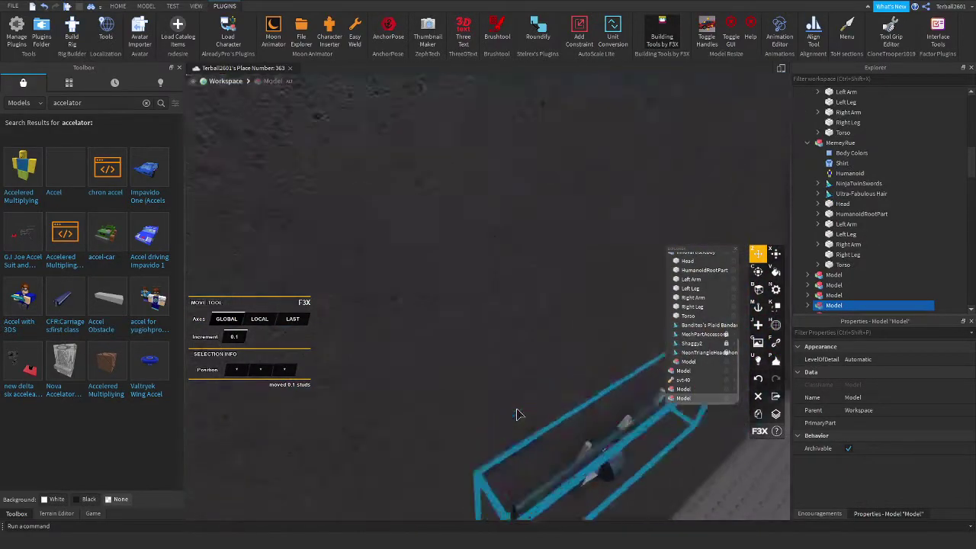
pyautogui.scroll(-4, 517, 414)
pyautogui.moveTo(526, 411); pyautogui.dragTo(535, 410, button='right')
pyautogui.scroll(3, 534, 410)
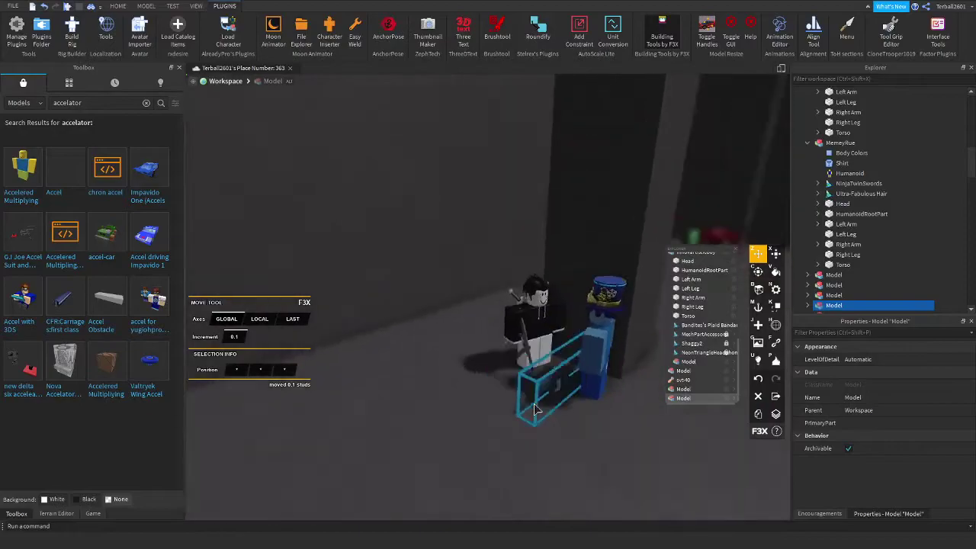
pyautogui.scroll(2, 570, 333)
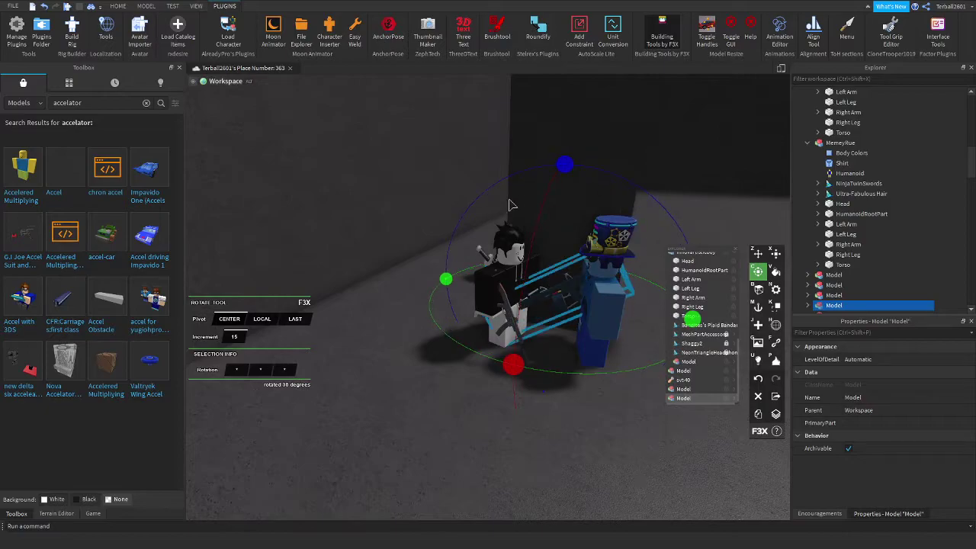
# Rotate the AA-12 model to point away from the blue top-hat avatar and lower it 0.5 studs to hand height.
pyautogui.scroll(5, 593, 209)
pyautogui.moveTo(506, 395); pyautogui.dragTo(484, 395)
pyautogui.moveTo(483, 396); pyautogui.dragTo(442, 351, button='right')
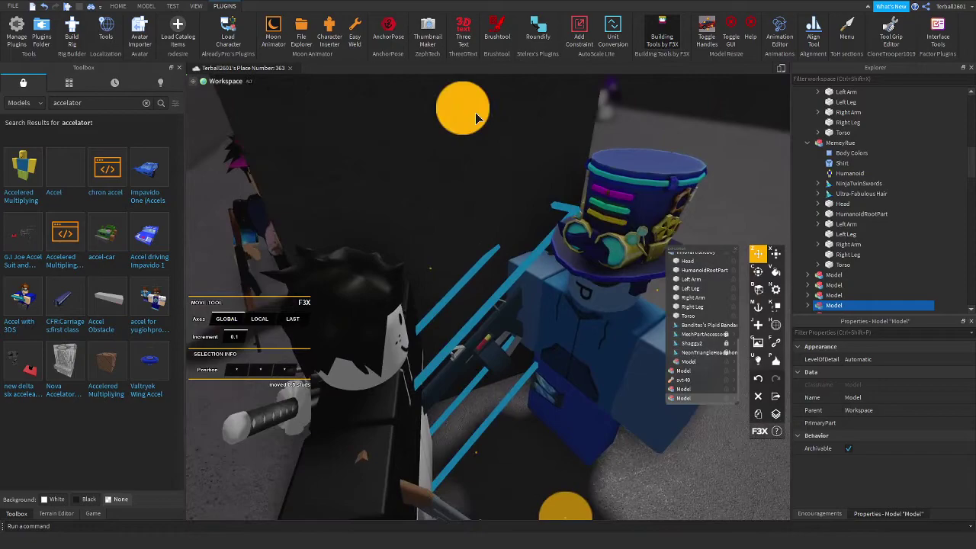
pyautogui.moveTo(475, 119); pyautogui.dragTo(483, 157)
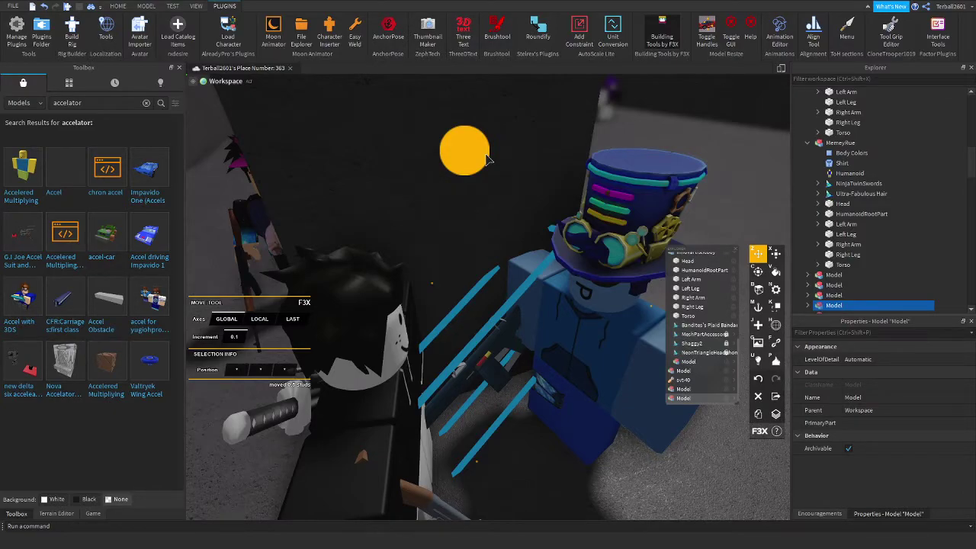
# Parent the Stg-44 model to the twin-sword avatar.
pyautogui.click(557, 305)
pyautogui.press('f')
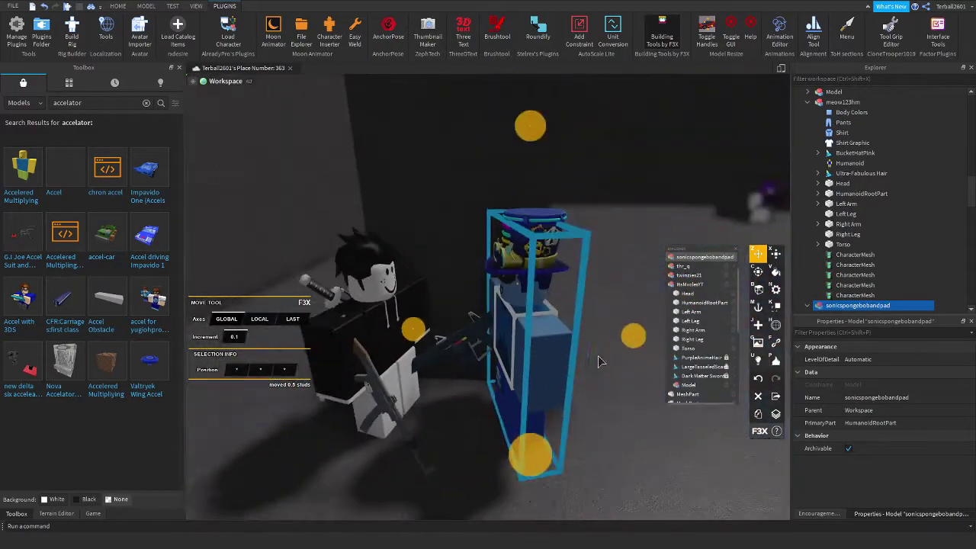
pyautogui.click(429, 312)
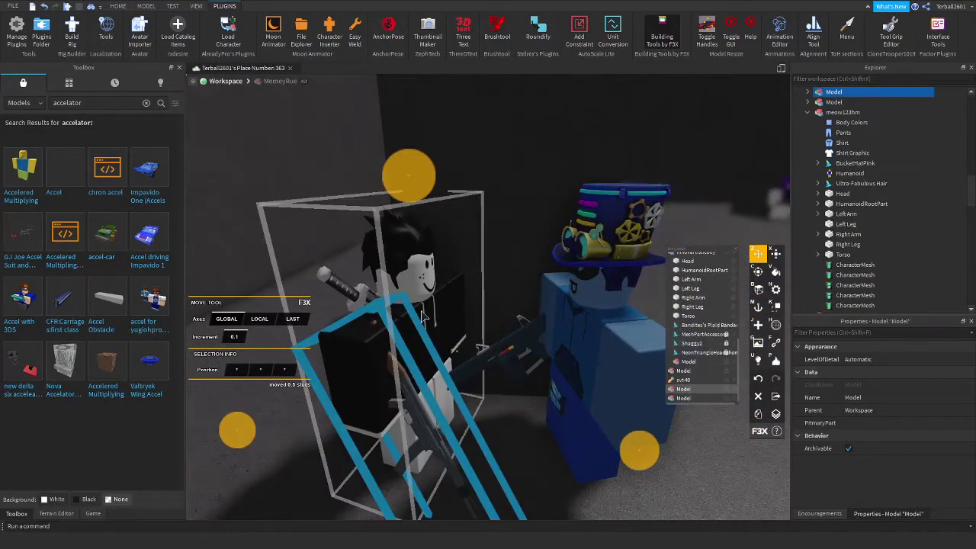
pyautogui.moveTo(841, 92); pyautogui.dragTo(884, 213)
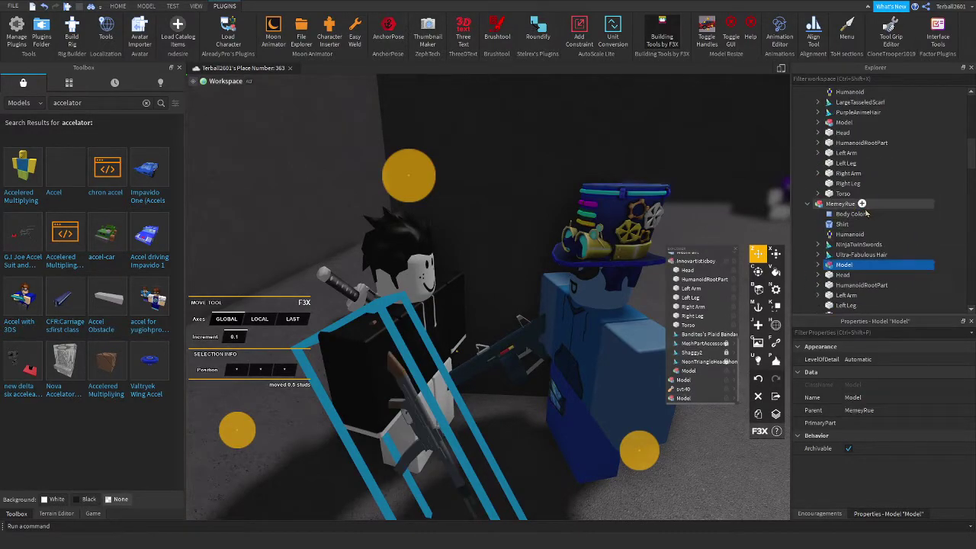
# Parent the AA-12 model to the blue top-hat avatar.
pyautogui.click(633, 373)
pyautogui.hotkey('ctrl', 'z')
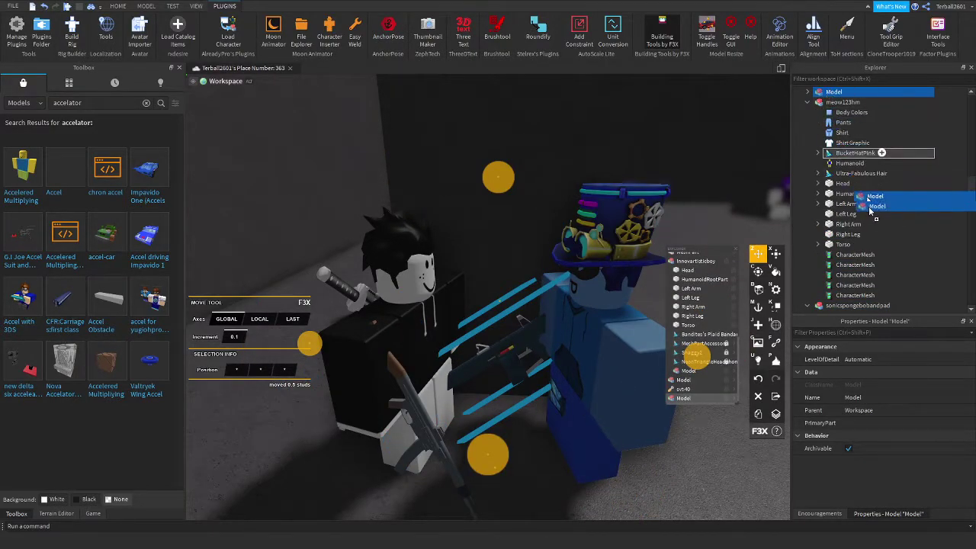
pyautogui.moveTo(865, 305); pyautogui.dragTo(866, 305)
pyautogui.click(606, 357)
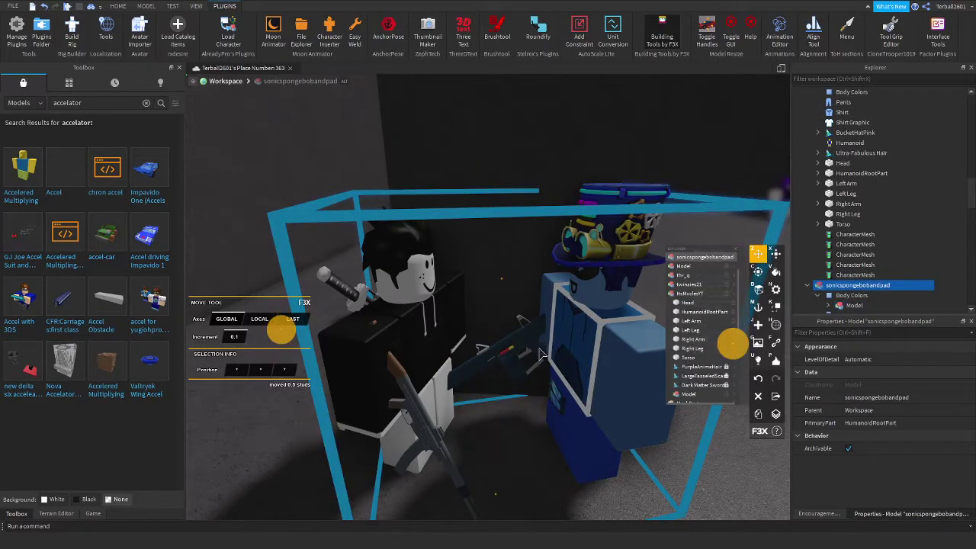
# Rotate the blue top-hat avatar with its AA-12 by 15 degrees and shift it 0.4 studs beside the pillar.
pyautogui.press('v')
pyautogui.scroll(-3, 484, 157)
pyautogui.press('c')
pyautogui.moveTo(569, 241); pyautogui.dragTo(558, 208)
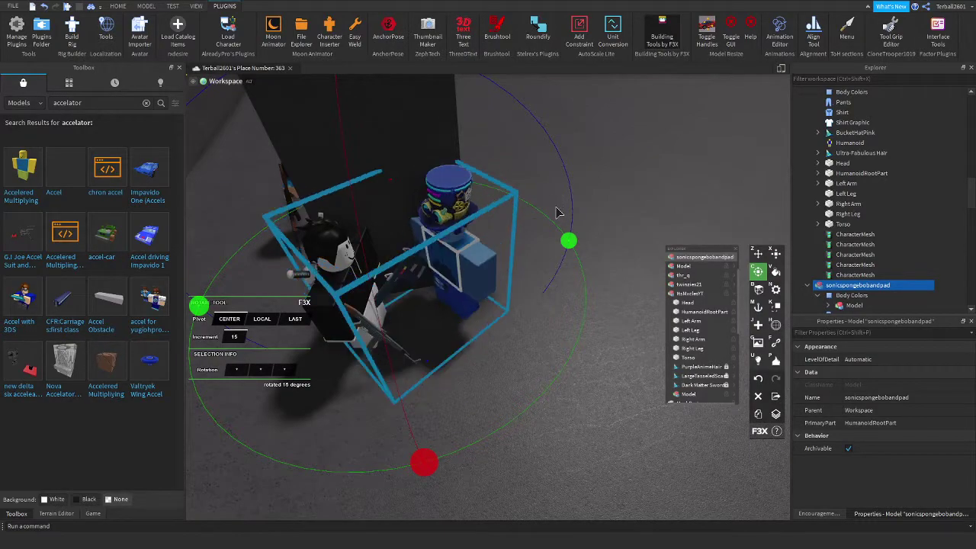
pyautogui.press('z')
pyautogui.moveTo(430, 327); pyautogui.dragTo(446, 332)
pyautogui.moveTo(537, 250)
pyautogui.mouseDown()
pyautogui.moveTo(569, 260)
pyautogui.moveTo(549, 257)
pyautogui.mouseUp()
pyautogui.moveTo(549, 258); pyautogui.dragTo(479, 298, button='right')
# Clear the toolbox search and delete the leftover svt-40 tool outside the building.
pyautogui.click(465, 418)
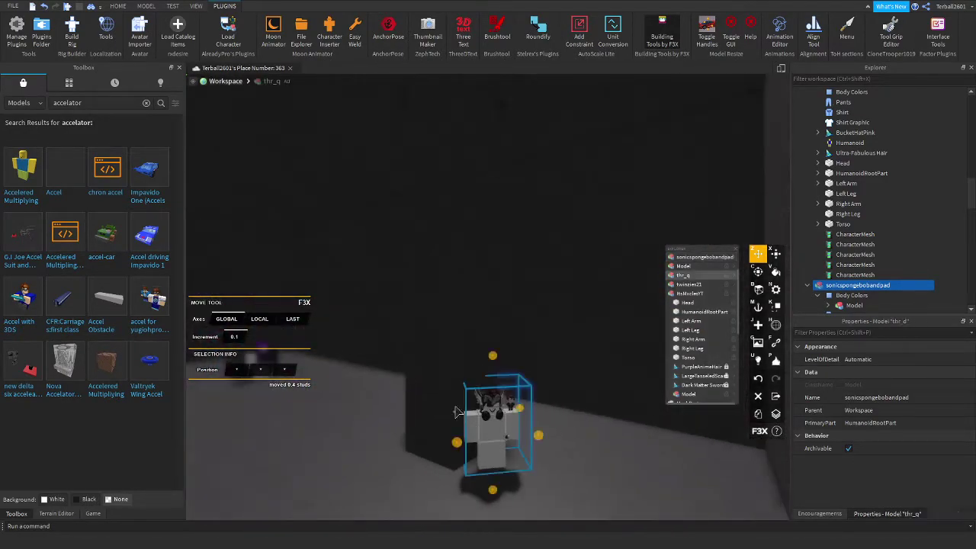
pyautogui.scroll(2, 465, 418)
pyautogui.click(146, 104)
pyautogui.moveTo(226, 130); pyautogui.dragTo(402, 191, button='right')
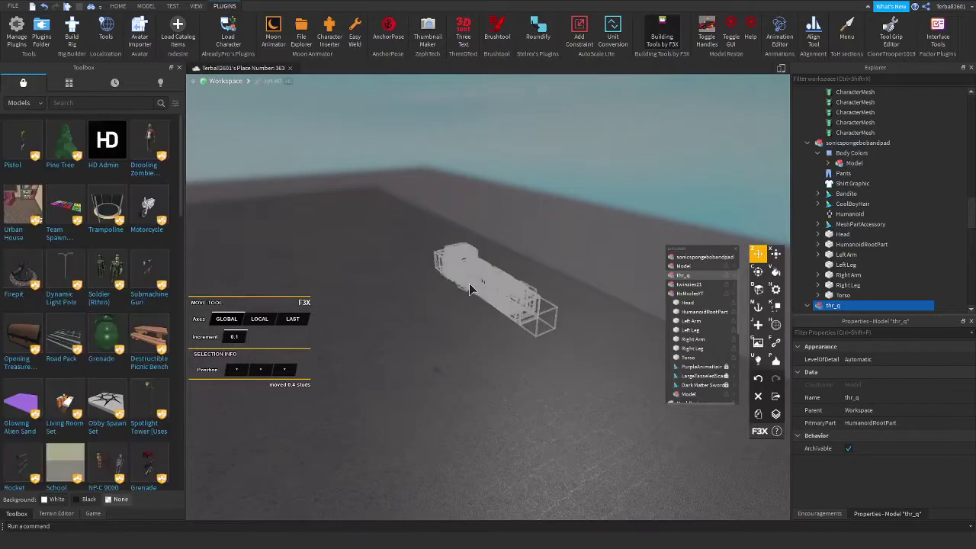
pyautogui.click(469, 288)
pyautogui.moveTo(469, 289); pyautogui.dragTo(507, 259, button='right')
pyautogui.scroll(4, 434, 271)
# Insert the Railgun set from the toolbox near the white avatar with headphones, keeping the tools out of the starter pack.
pyautogui.click(415, 255)
pyautogui.scroll(3, 416, 256)
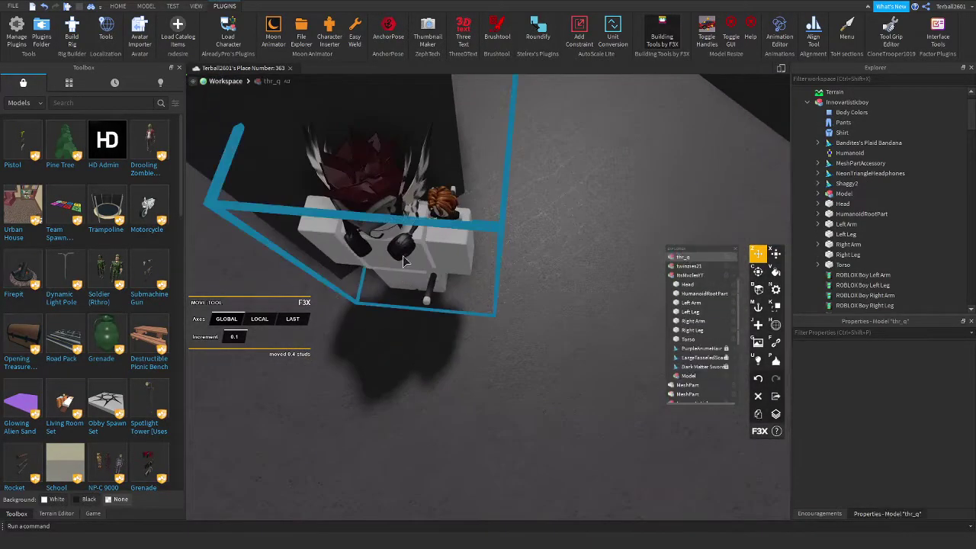
pyautogui.moveTo(404, 259); pyautogui.dragTo(404, 260, button='right')
pyautogui.scroll(3, 404, 259)
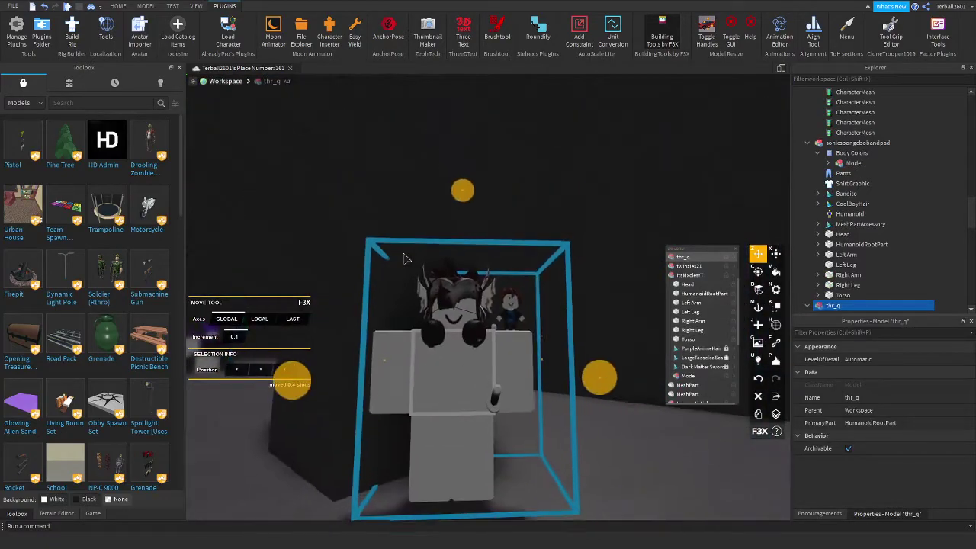
pyautogui.scroll(-3, 404, 260)
pyautogui.scroll(1, 404, 259)
pyautogui.scroll(2, 404, 259)
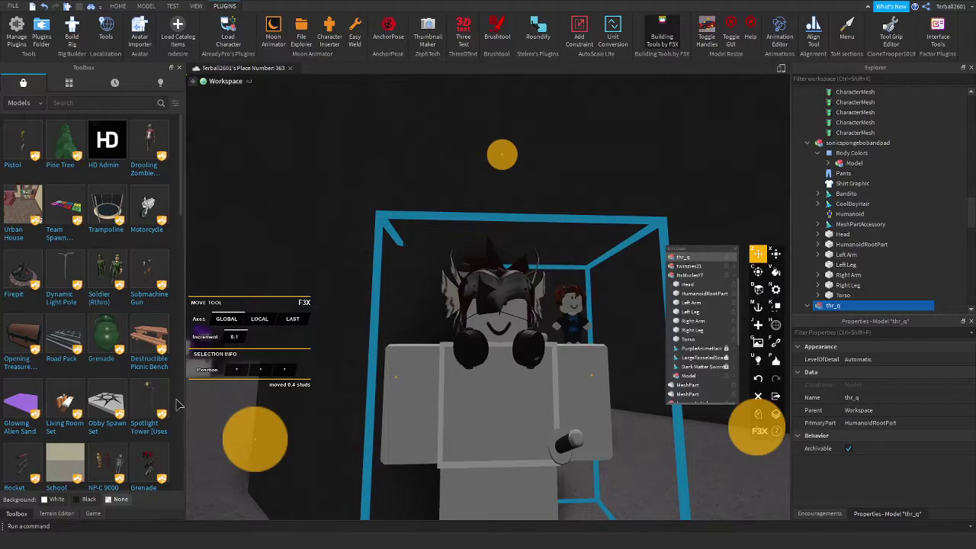
pyautogui.scroll(-5, 51, 429)
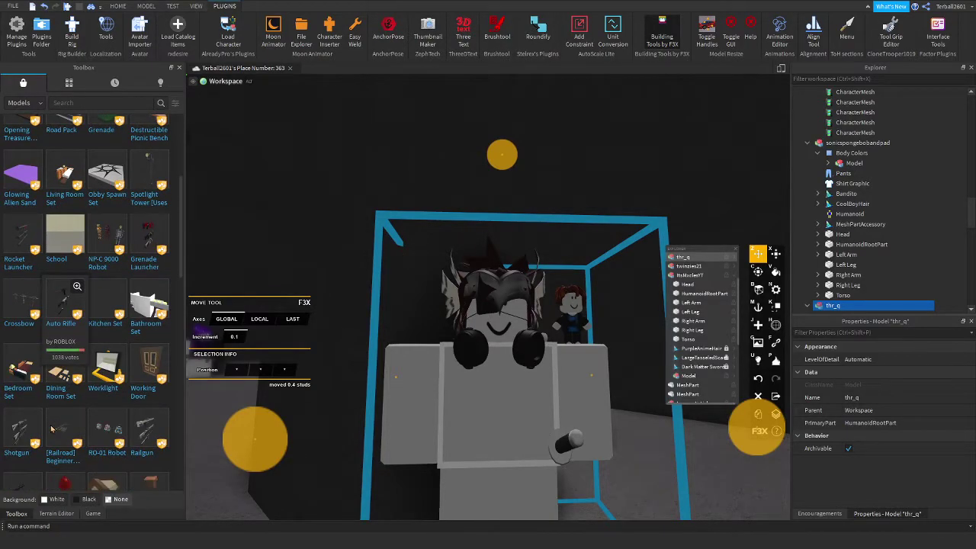
pyautogui.scroll(-3, 91, 423)
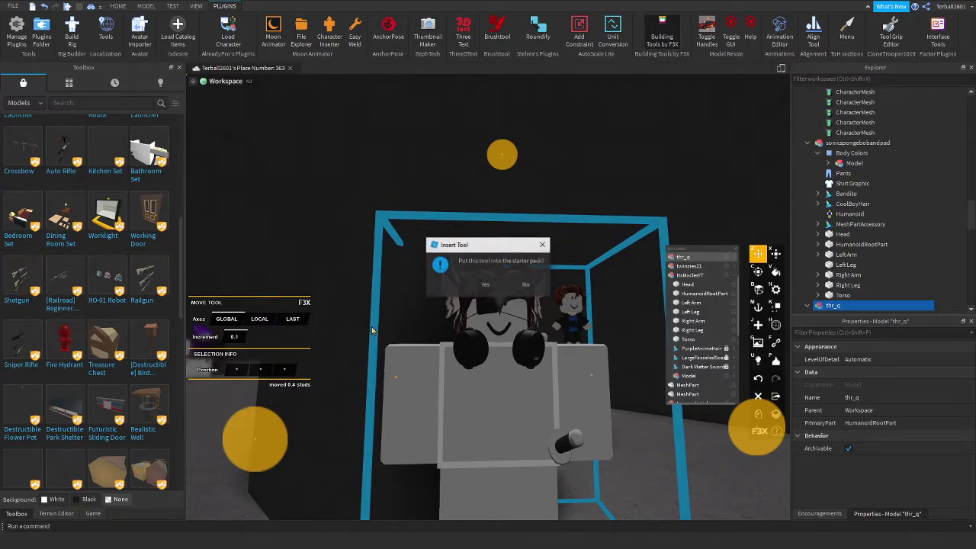
pyautogui.click(526, 286)
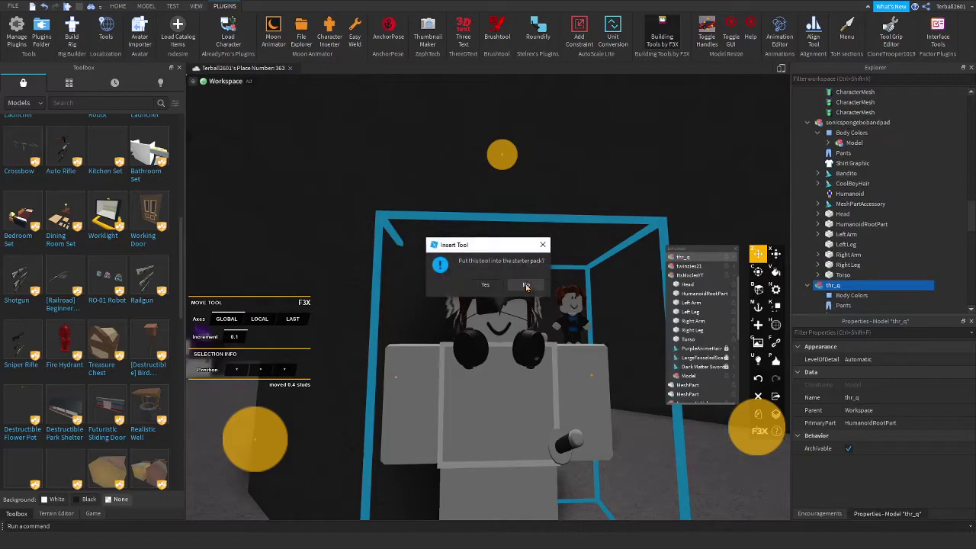
pyautogui.click(526, 285)
# Delete the Railgun2 and Railgun tools, keeping only Railgun3.
pyautogui.click(526, 297)
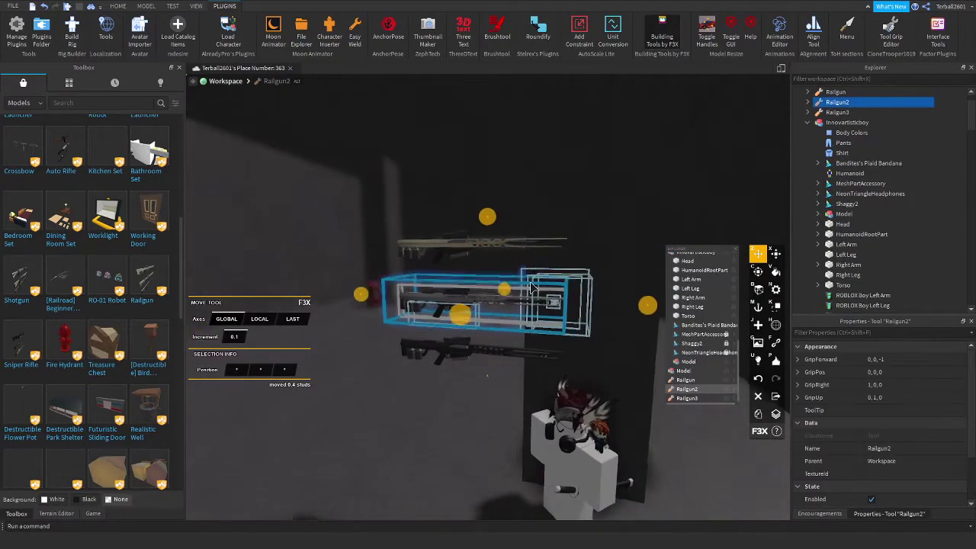
pyautogui.press('Delete')
pyautogui.click(480, 242)
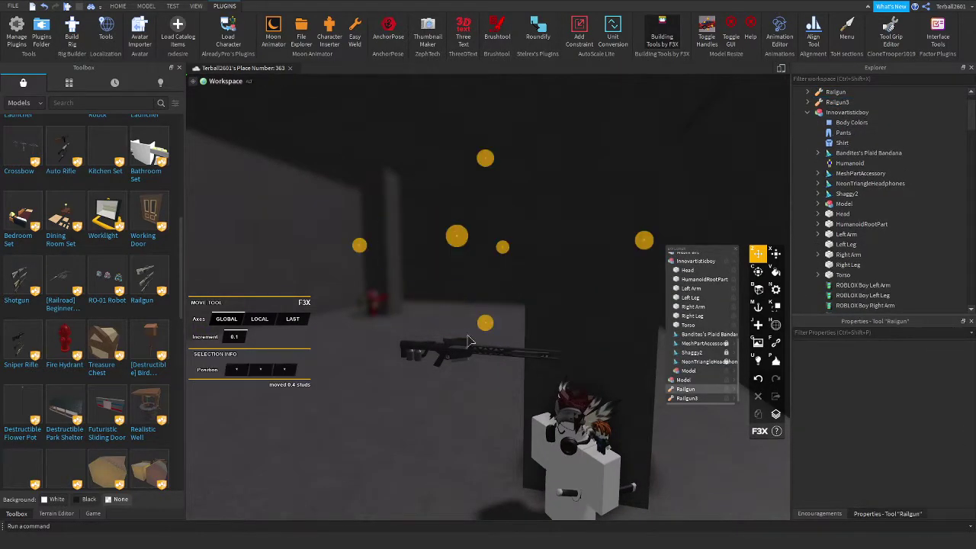
pyautogui.press('Delete')
# Move Railgun3 down beside the white headphone avatar and rotate it to point diagonally away from the pillar.
pyautogui.click(472, 352)
pyautogui.moveTo(473, 371); pyautogui.dragTo(488, 416)
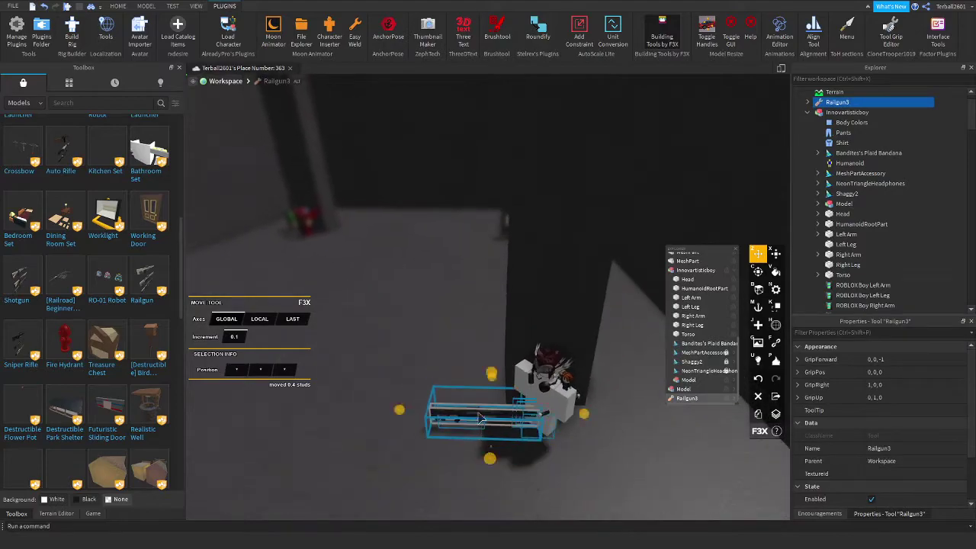
pyautogui.press('c')
pyautogui.moveTo(415, 421); pyautogui.dragTo(591, 392)
# Group Railgun3 into a model and parent it to the white headphone avatar.
pyautogui.rightClick(524, 429)
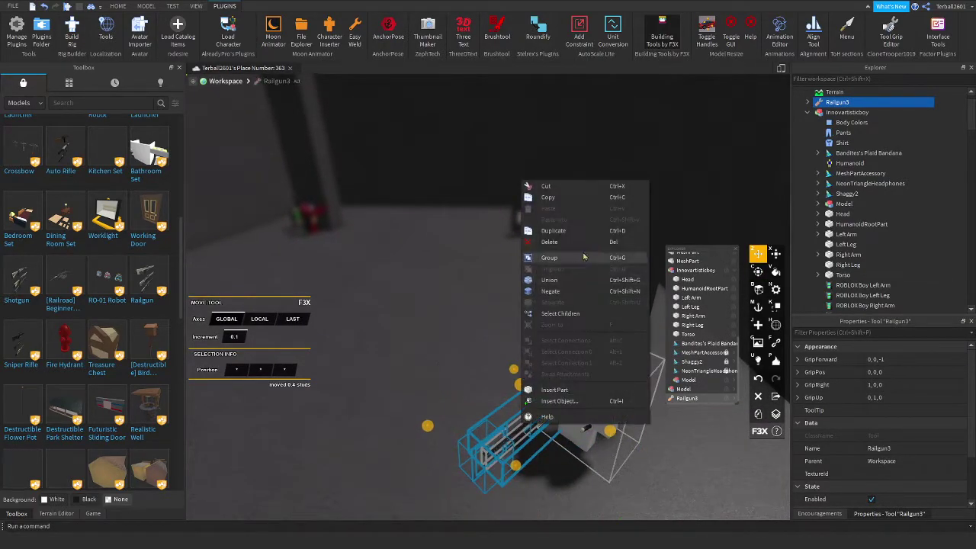
pyautogui.click(567, 262)
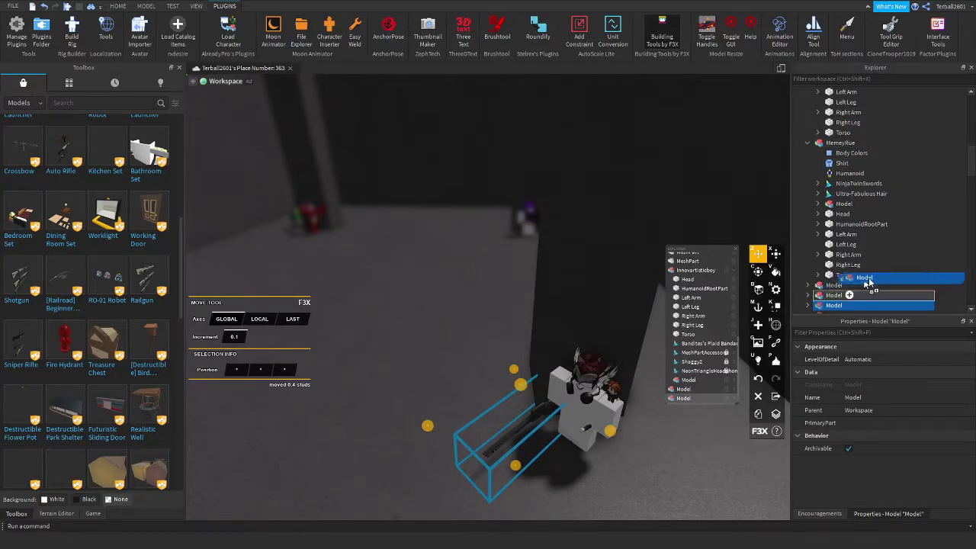
pyautogui.moveTo(860, 275); pyautogui.dragTo(839, 267)
# Switch the move axes to Last and shift the railgun model up to the white avatar's hand, 1.2 studs in the final move.
pyautogui.scroll(10, 366, 285)
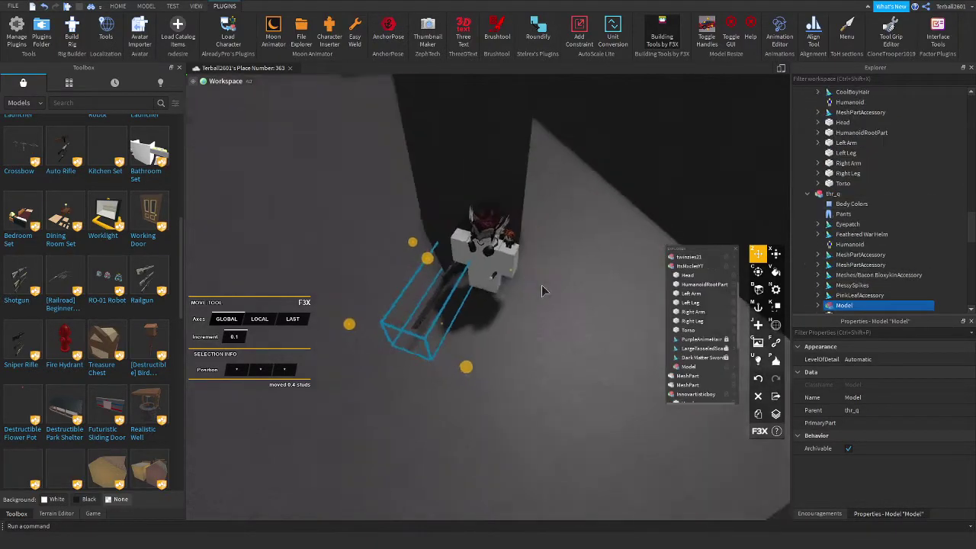
pyautogui.scroll(-6, 366, 285)
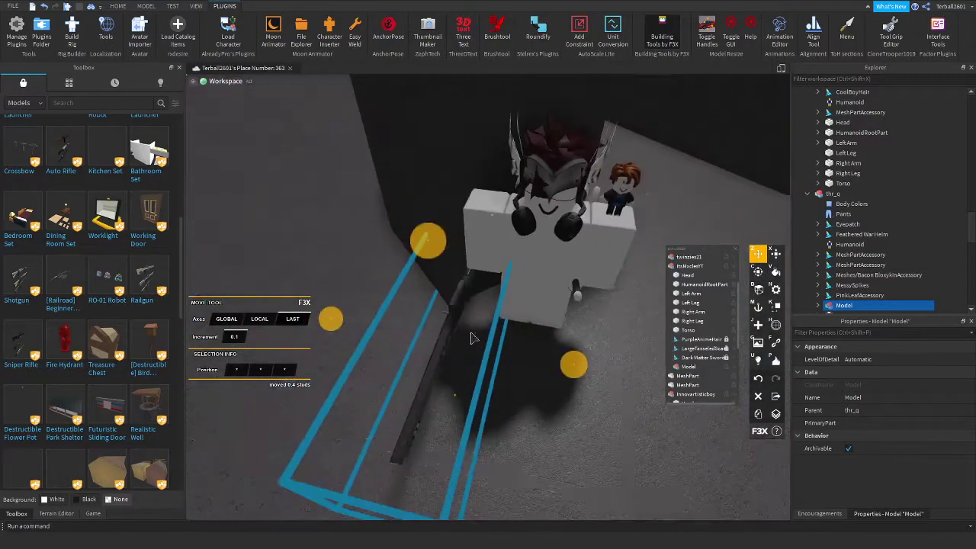
pyautogui.moveTo(594, 373); pyautogui.dragTo(636, 394)
pyautogui.moveTo(382, 181); pyautogui.dragTo(381, 181, button='right')
pyautogui.moveTo(382, 182); pyautogui.dragTo(525, 124)
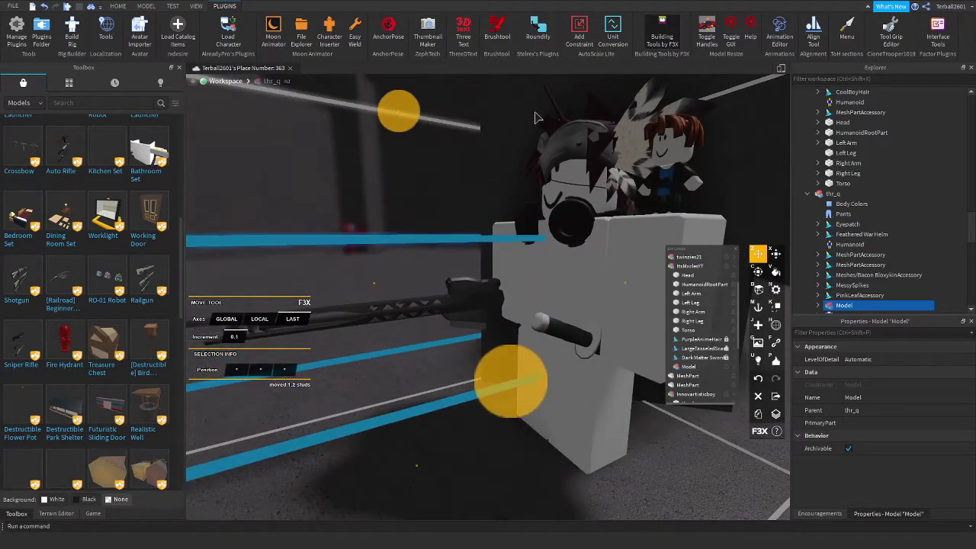
# Tilt the railgun's barrel down 15 degrees using the Last pivot and lower the model 0.6 studs into the avatar's hand.
pyautogui.scroll(-4, 534, 121)
pyautogui.press('c')
pyautogui.moveTo(457, 335); pyautogui.dragTo(312, 303)
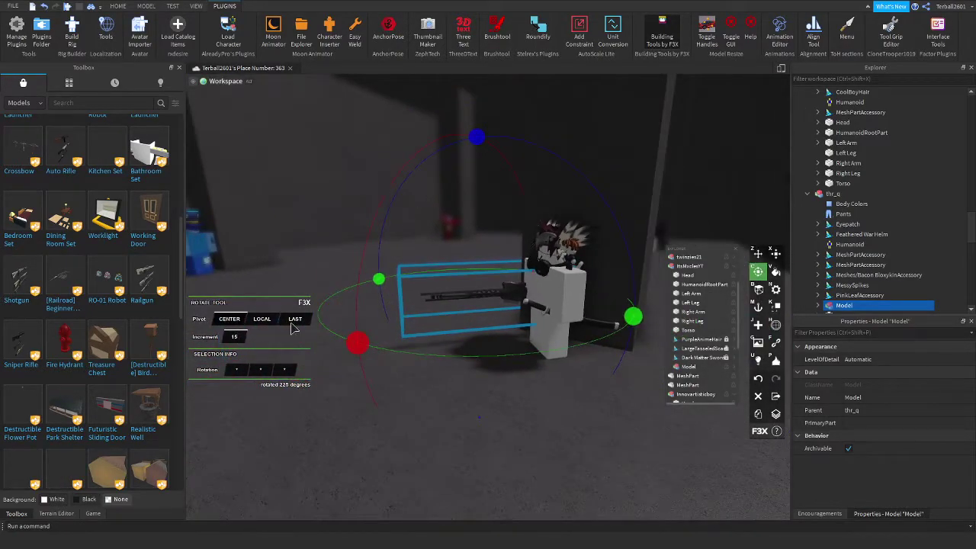
pyautogui.moveTo(292, 327); pyautogui.dragTo(342, 303, button='right')
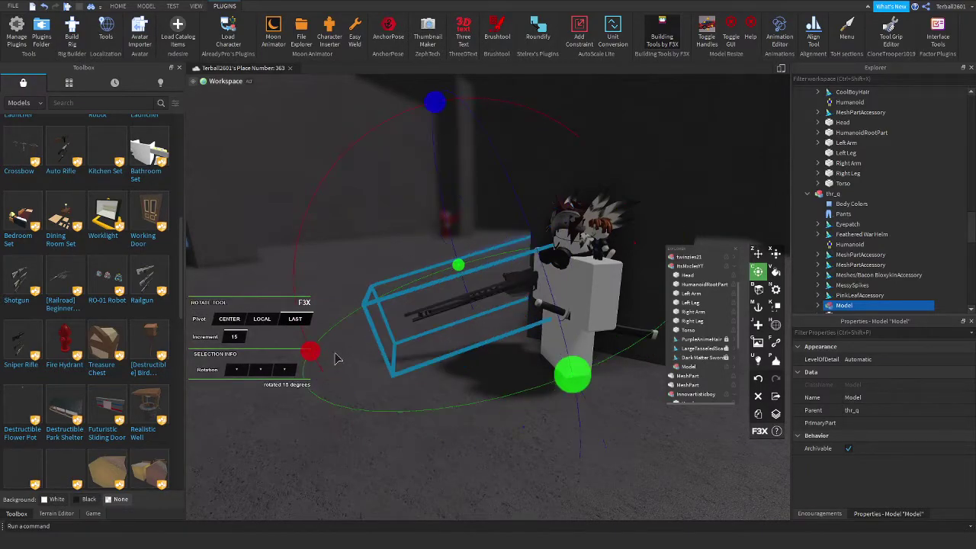
pyautogui.moveTo(472, 212); pyautogui.dragTo(467, 230)
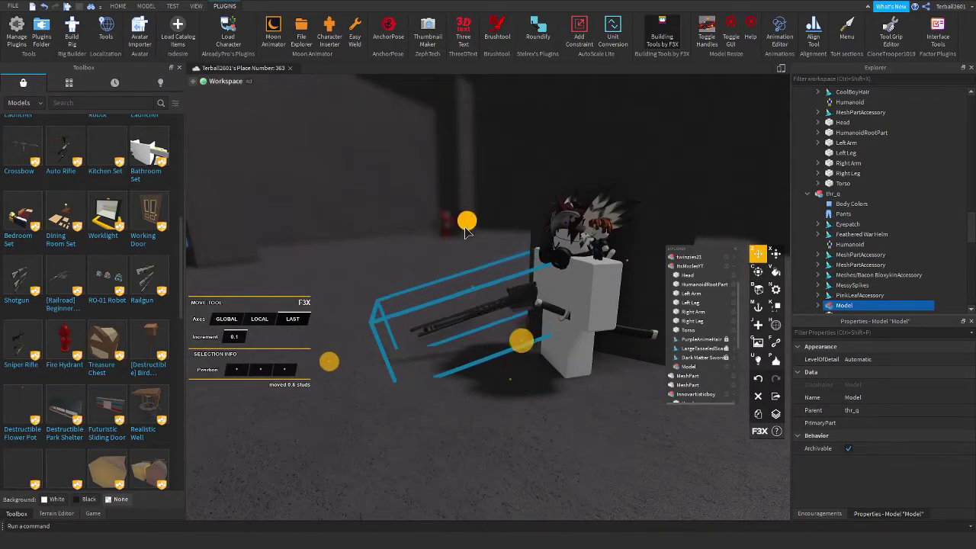
pyautogui.scroll(2, 477, 221)
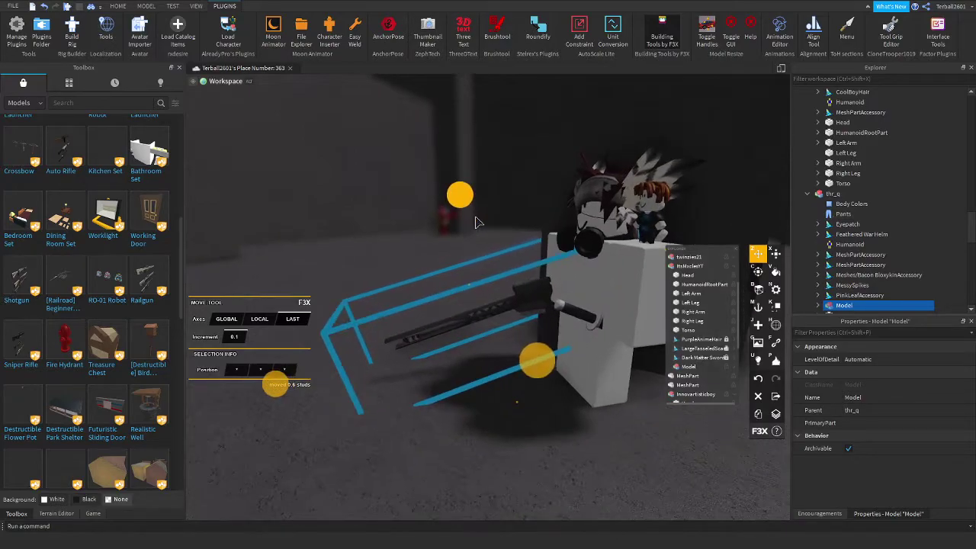
pyautogui.scroll(-10, 621, 290)
# Deselect the railgun, exit the F3X building tools and fly through the building to inspect the purple-haired and red avatars.
pyautogui.click(648, 247)
pyautogui.moveTo(649, 246)
pyautogui.mouseDown(button='right')
pyautogui.moveTo(658, 257)
pyautogui.moveTo(645, 264)
pyautogui.mouseUp(button='right')
pyautogui.scroll(2, 347, 233)
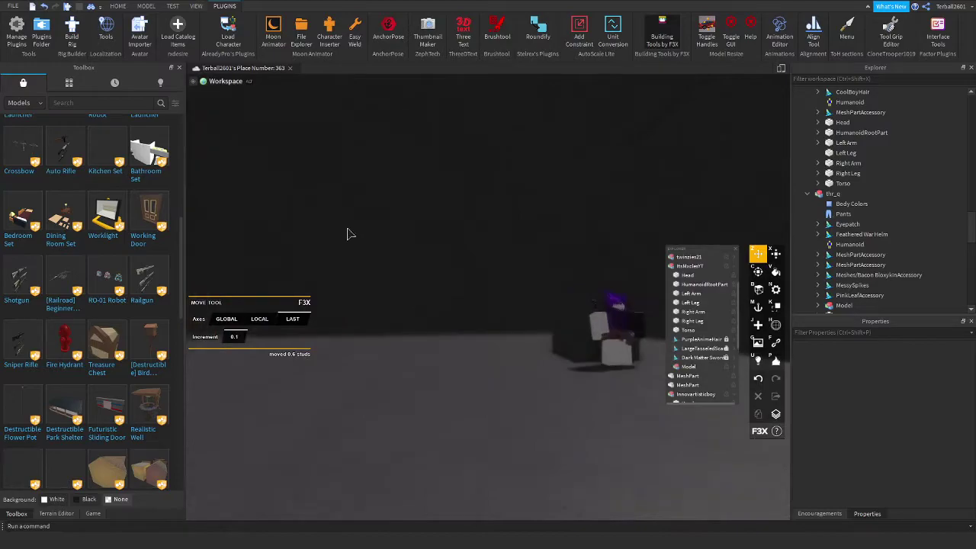
pyautogui.click(660, 40)
pyautogui.press('w')
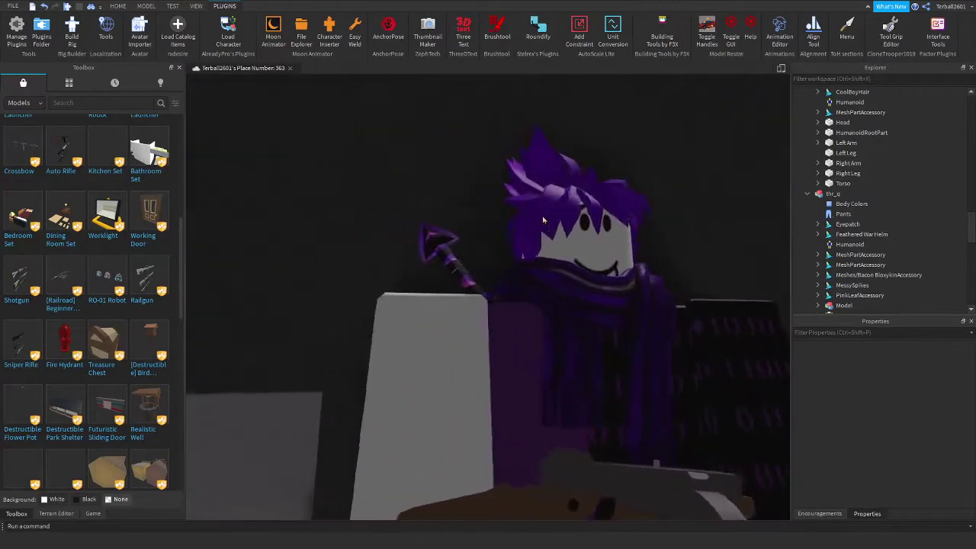
pyautogui.press('s')
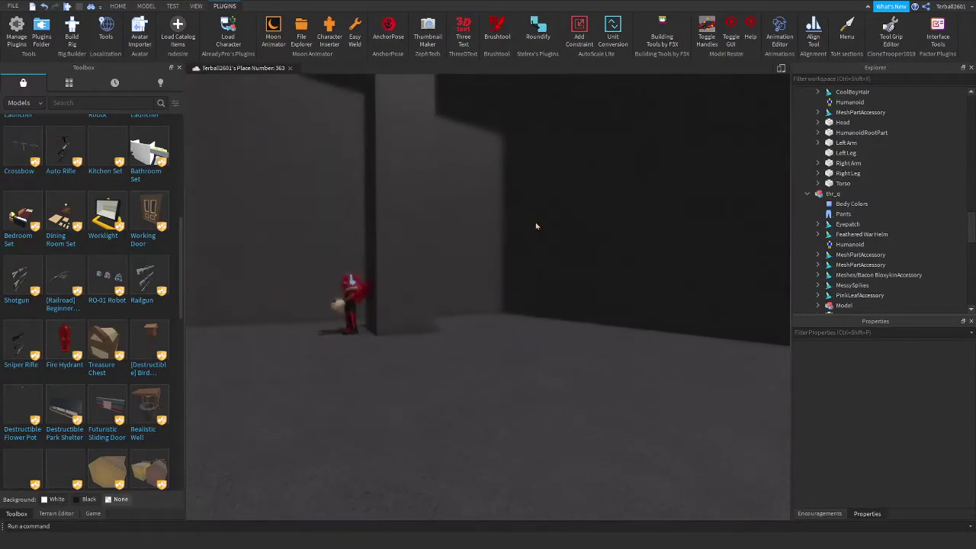
pyautogui.press('a')
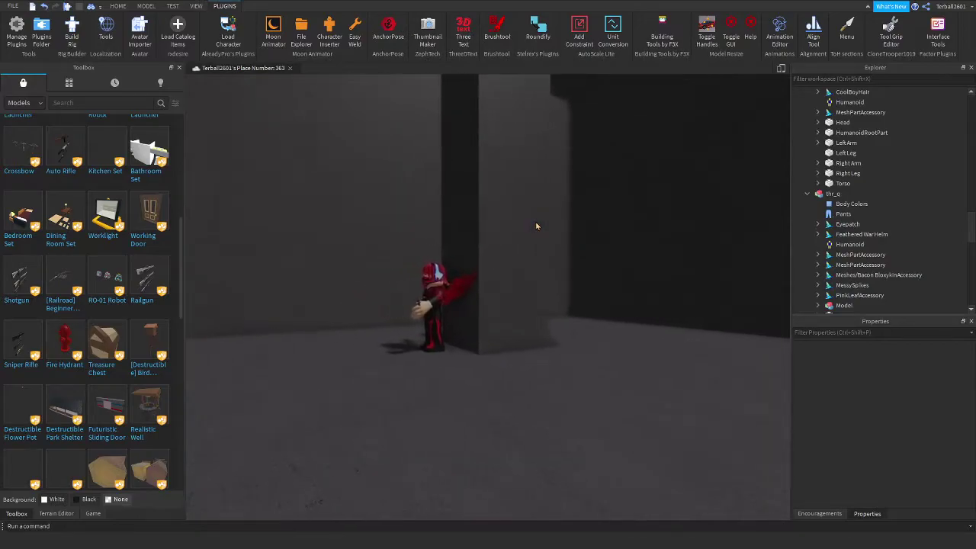
# Fly through the building and inspect the posed red, green and purple-hat avatars with their guns up close.
pyautogui.press('w')
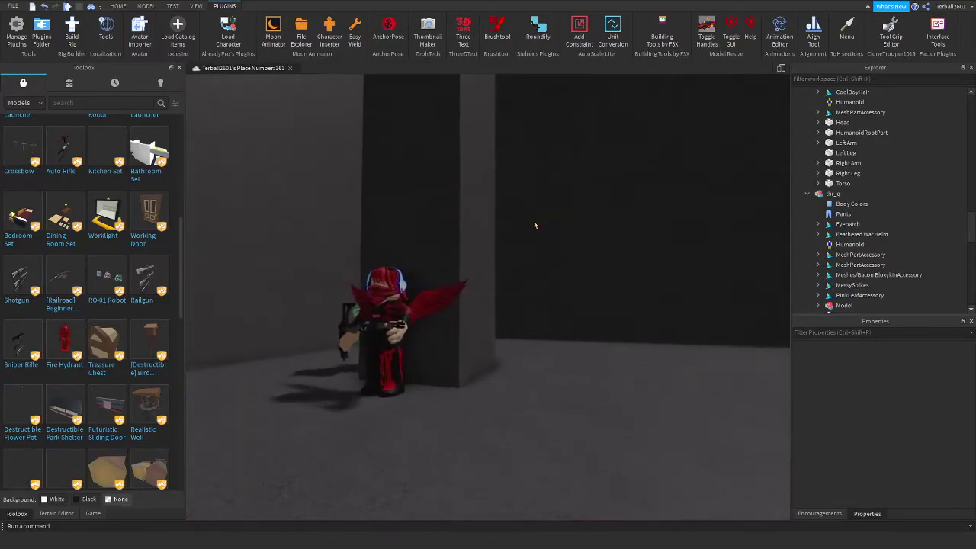
pyautogui.press('w')
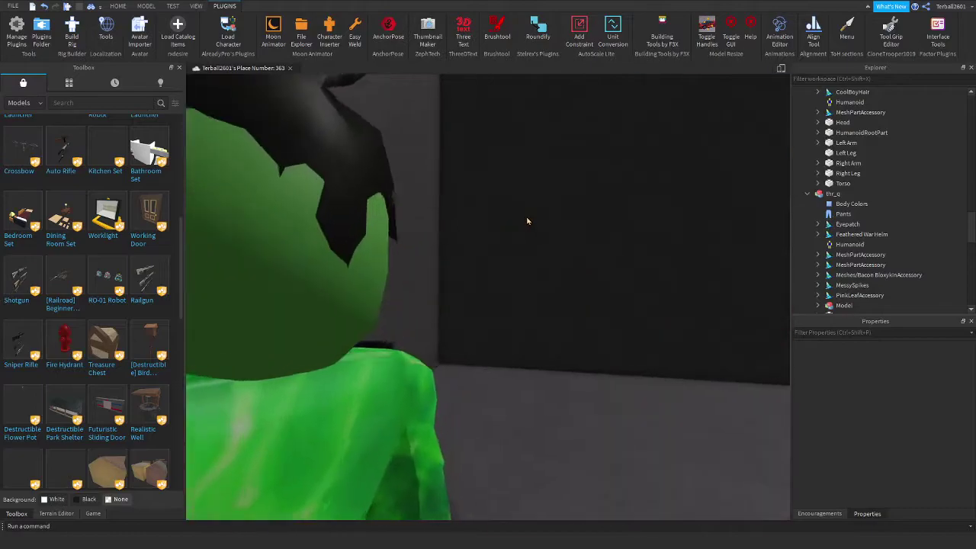
pyautogui.press('s')
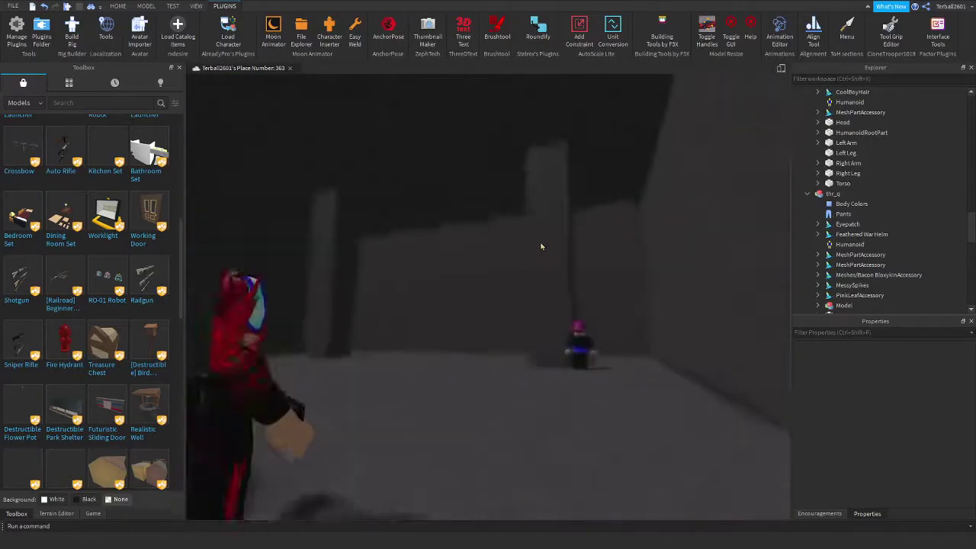
pyautogui.moveTo(532, 246); pyautogui.dragTo(534, 246, button='right')
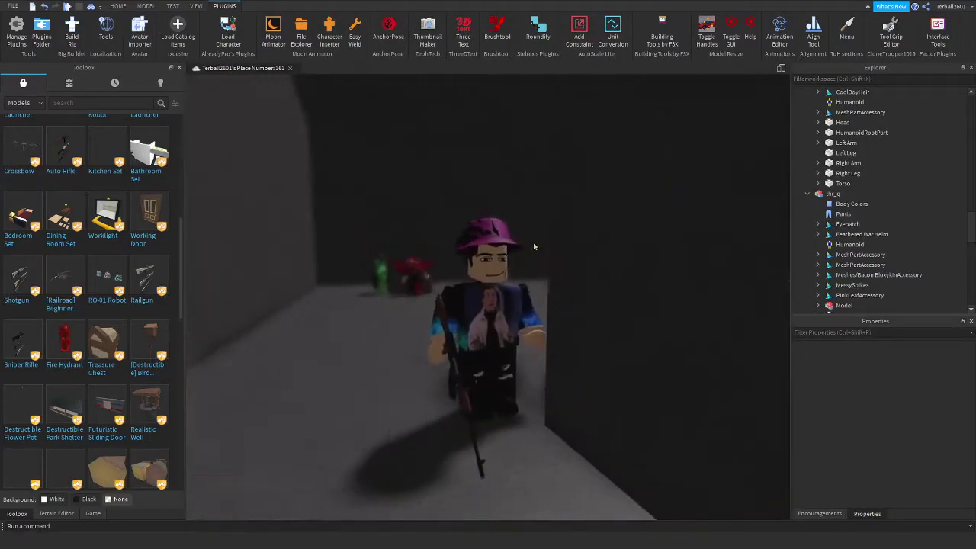
pyautogui.scroll(5, 535, 245)
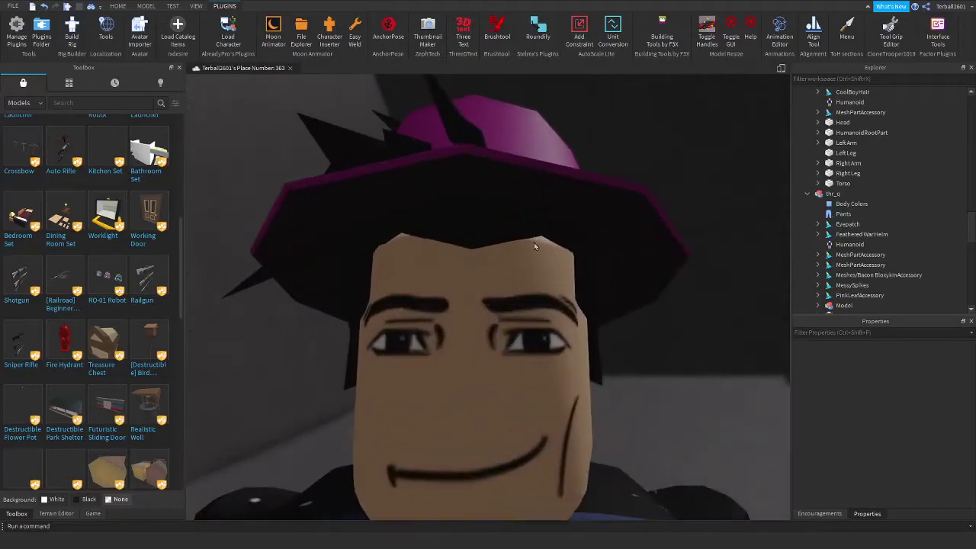
pyautogui.scroll(3, 535, 245)
# Fly over to the white headphone avatar and examine its held railgun, helmet, face and shoulder accessory up close.
pyautogui.moveTo(536, 246); pyautogui.dragTo(520, 233, button='right')
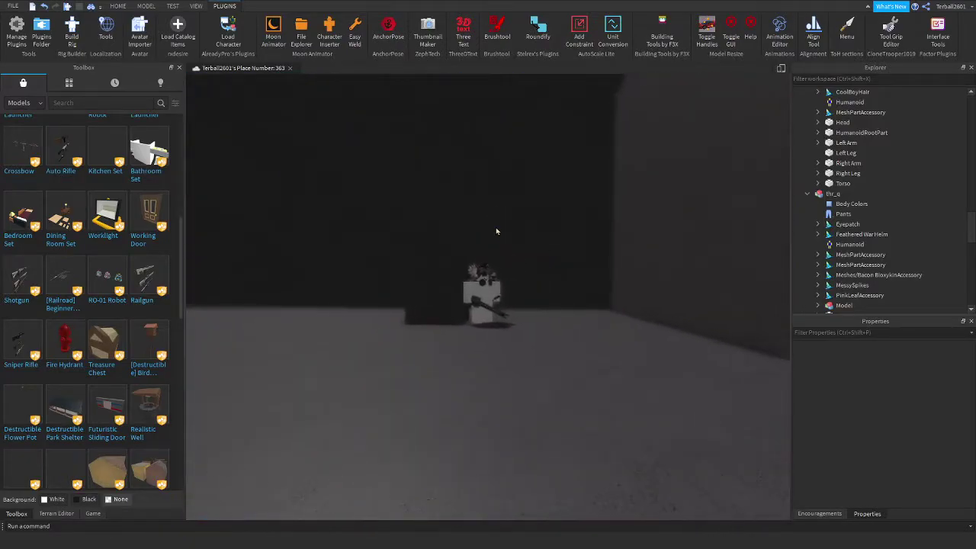
pyautogui.press('w')
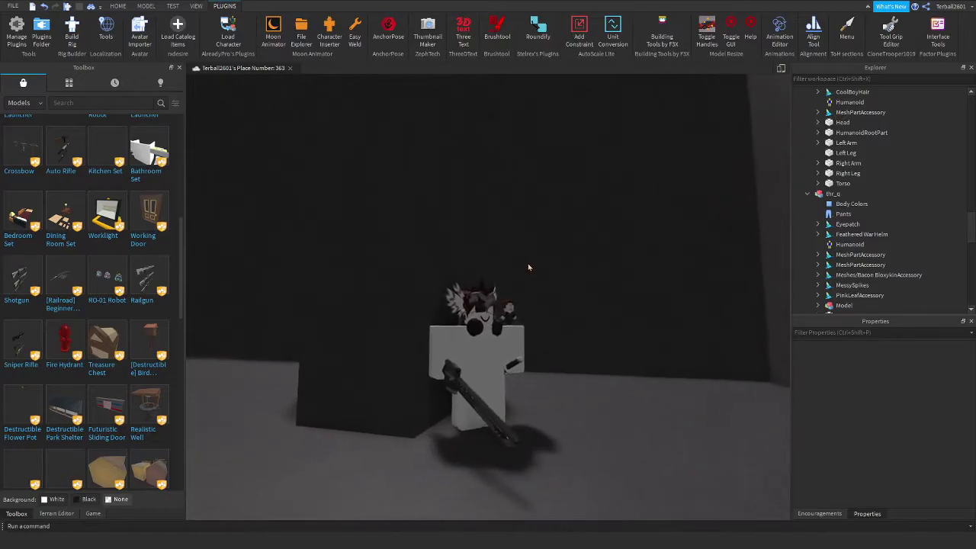
pyautogui.press('w')
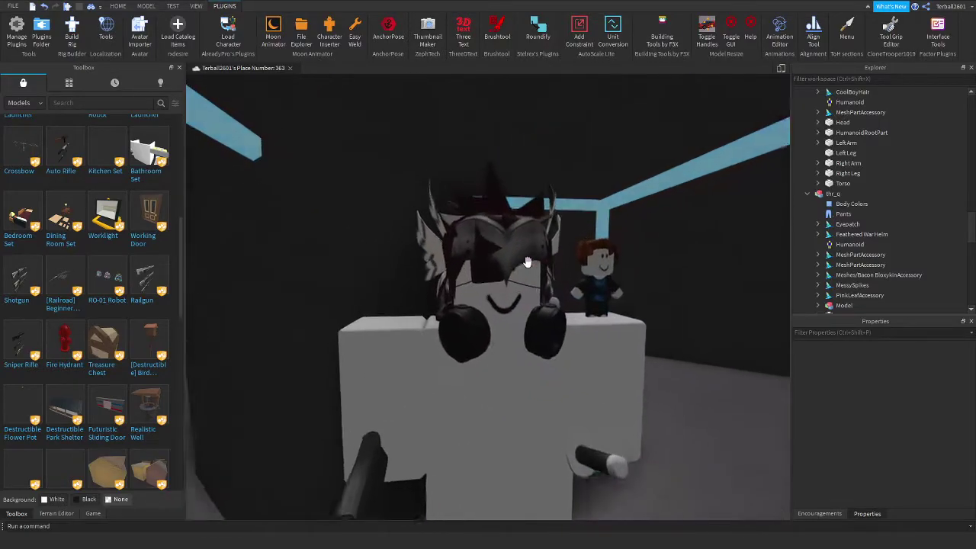
pyautogui.press('w')
pyautogui.press('e')
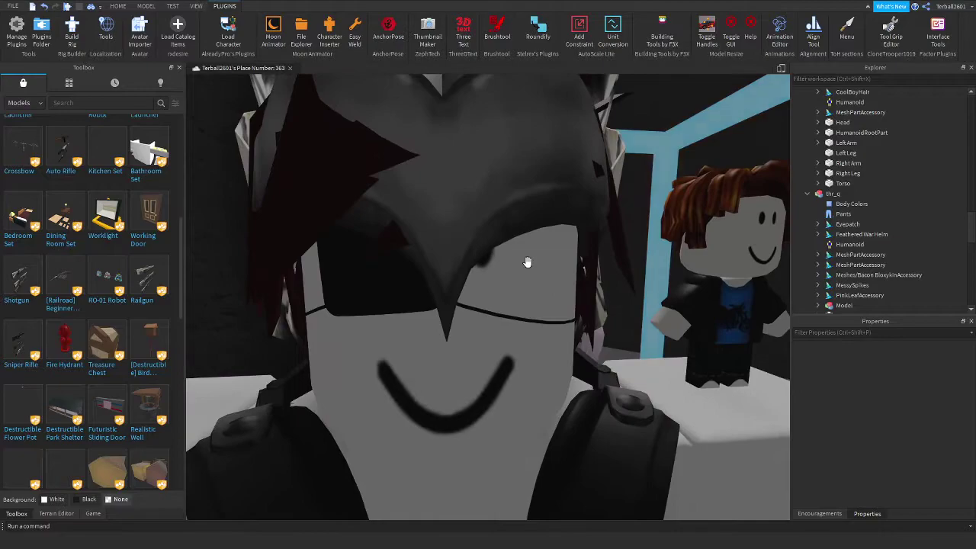
pyautogui.press('e')
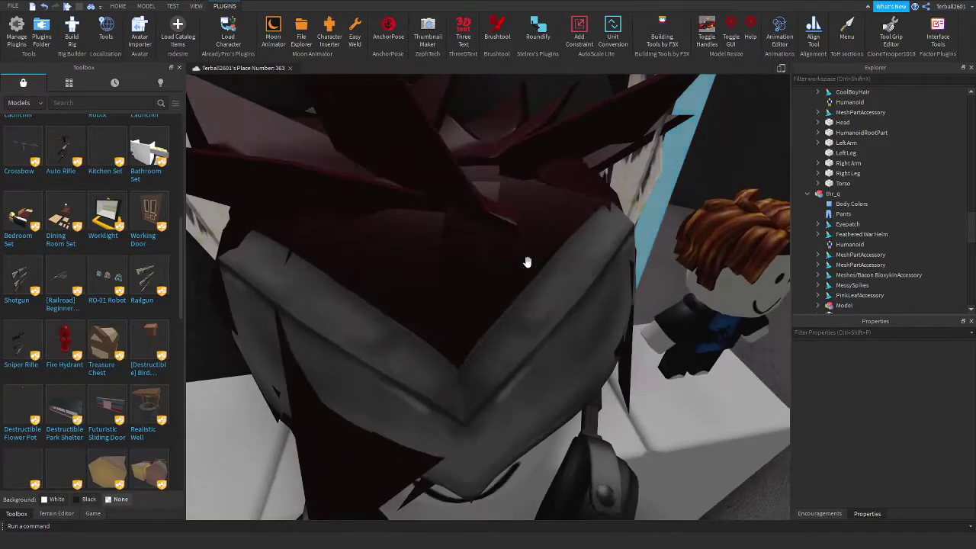
pyautogui.press('q')
pyautogui.press('q')
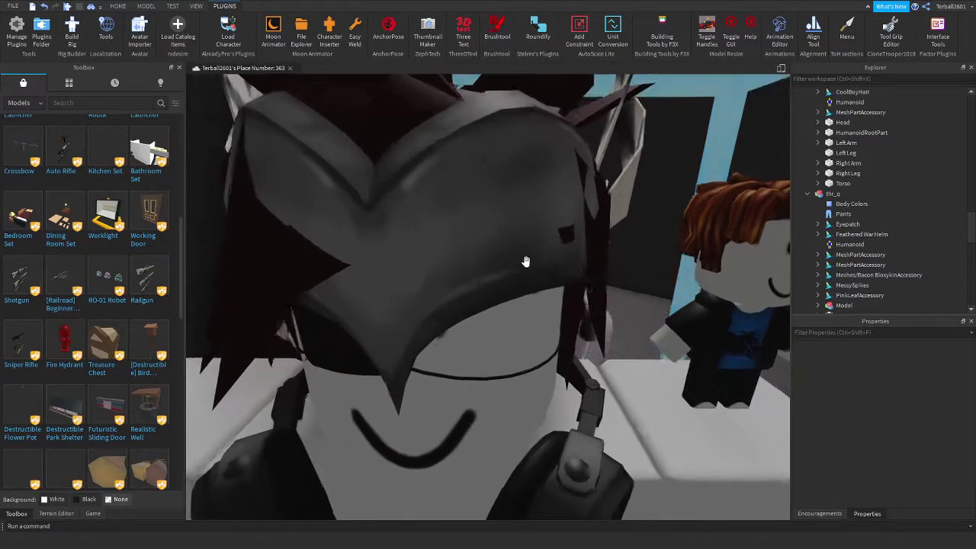